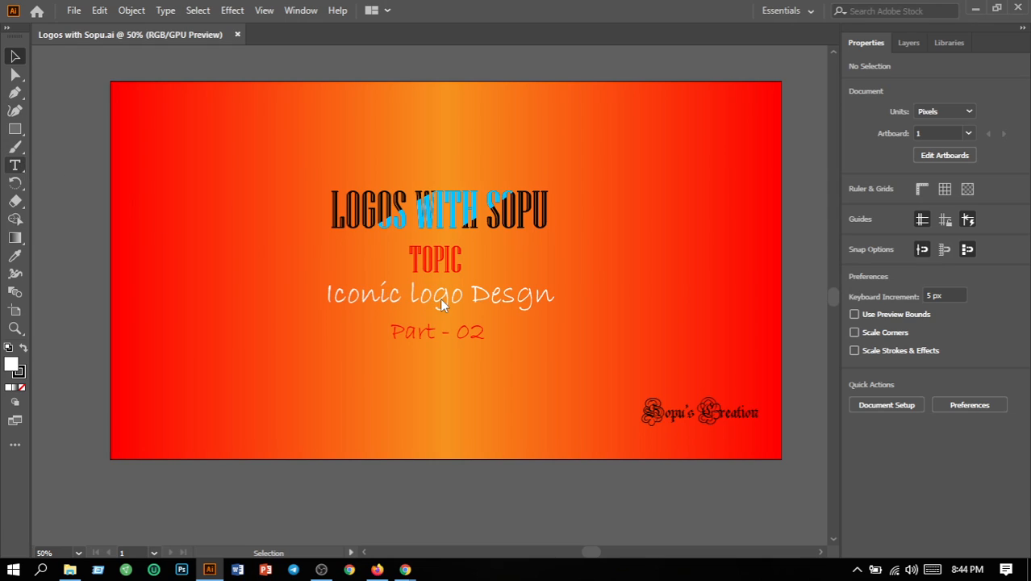
- Replace the word "Iconic" in the white topic line with "ISlamic"
{"action": "double_click", "coordinate": [396, 302]}
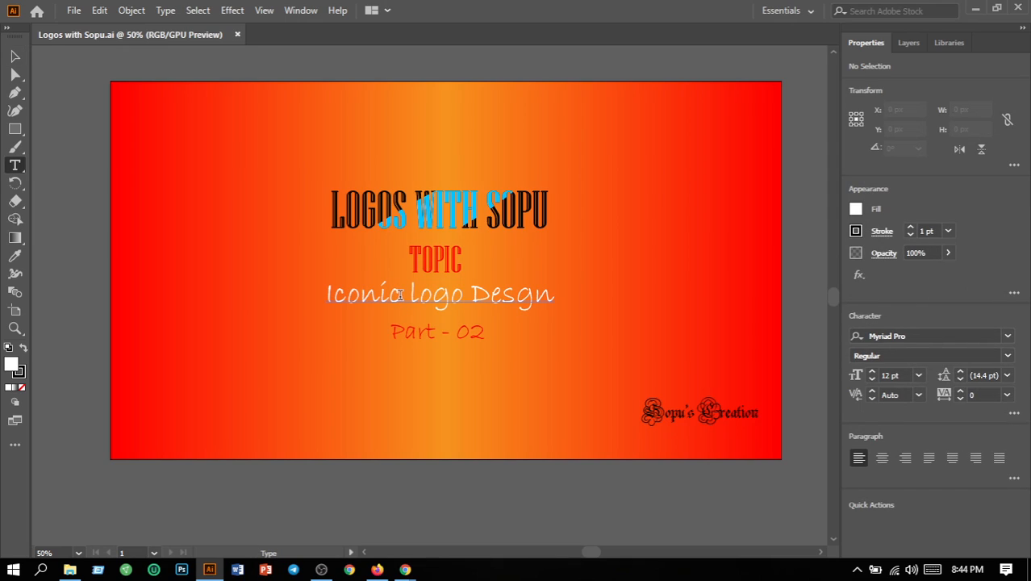
{"action": "left_click", "coordinate": [327, 295], "text": "shift"}
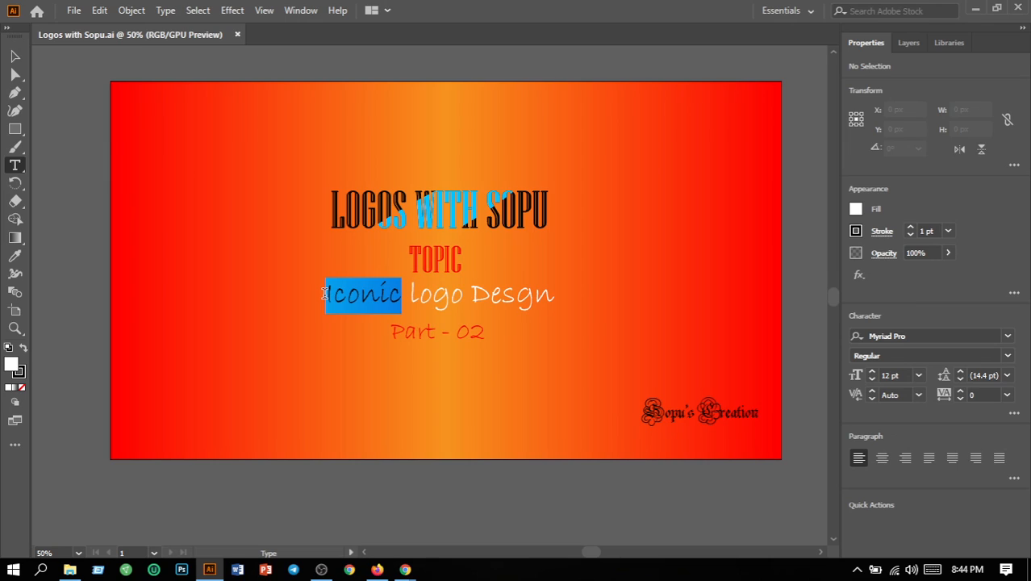
{"action": "key", "text": "Delete"}
{"action": "key", "text": "Delete"}
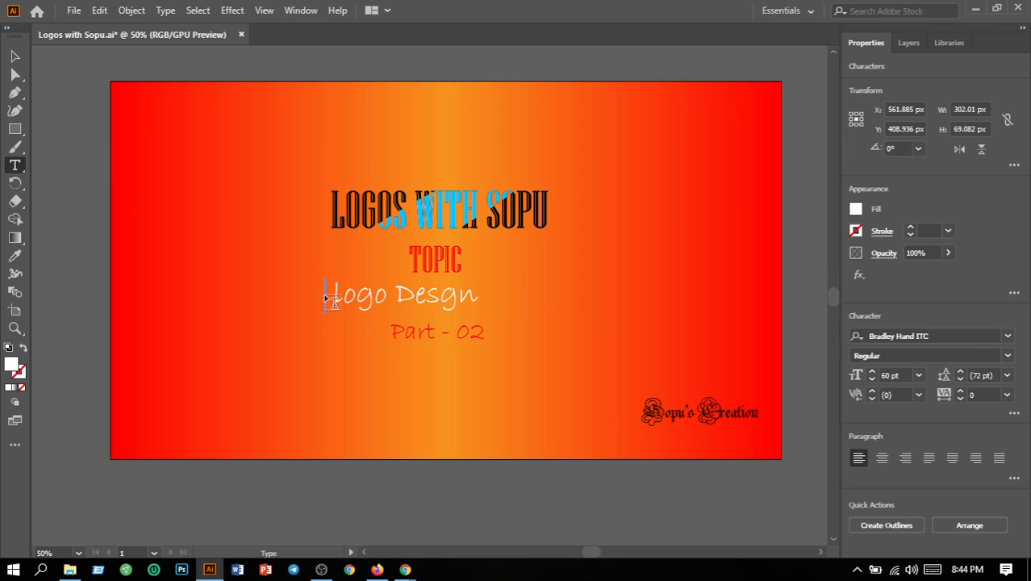
{"action": "type", "text": "Im l"}
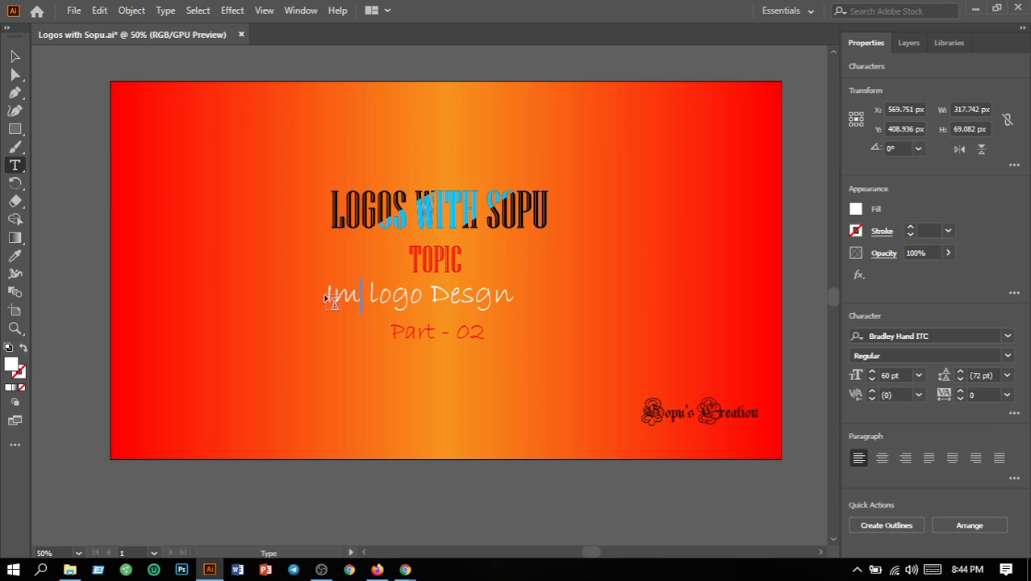
{"action": "key", "text": "BackSpace"}
{"action": "type", "text": "Slami"}
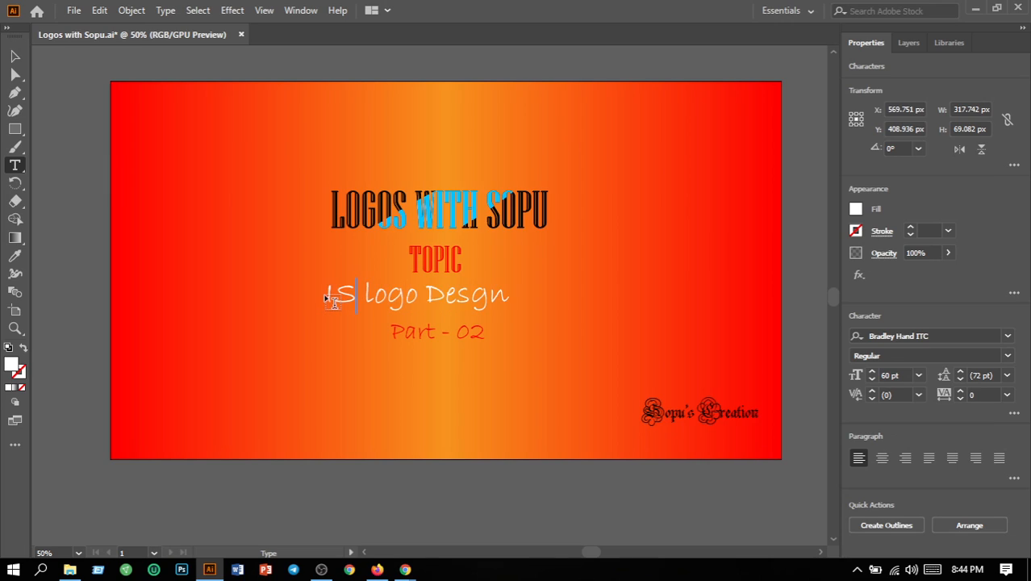
{"action": "type", "text": "c"}
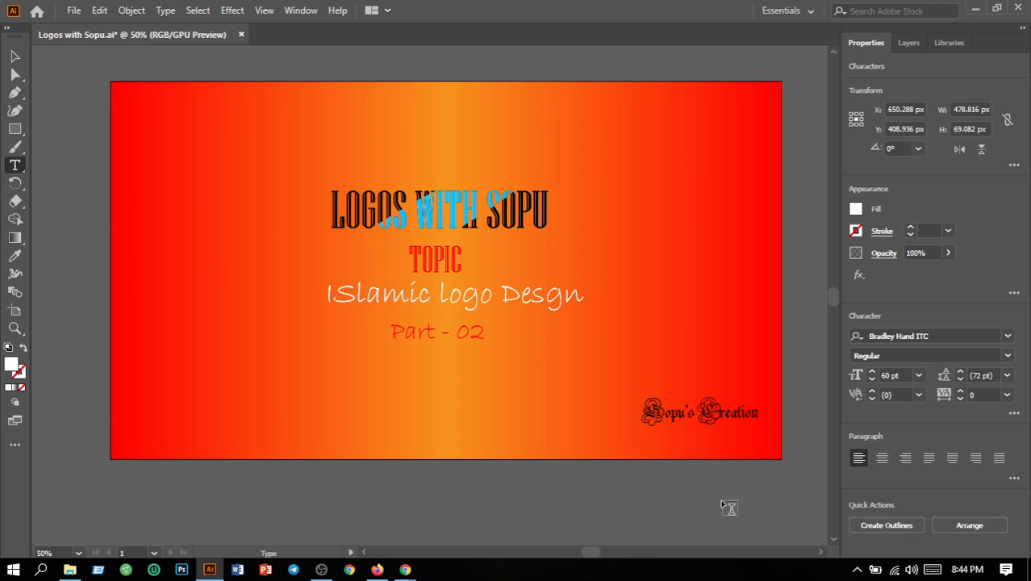
- Correct the capital S in the topic line to lowercase so the first word reads "Islamic"
{"action": "key", "text": "Left"}
{"action": "key", "text": "Left"}
{"action": "key", "text": "Left"}
{"action": "key", "text": "Left"}
{"action": "key", "text": "Left"}
{"action": "key", "text": "BackSpace"}
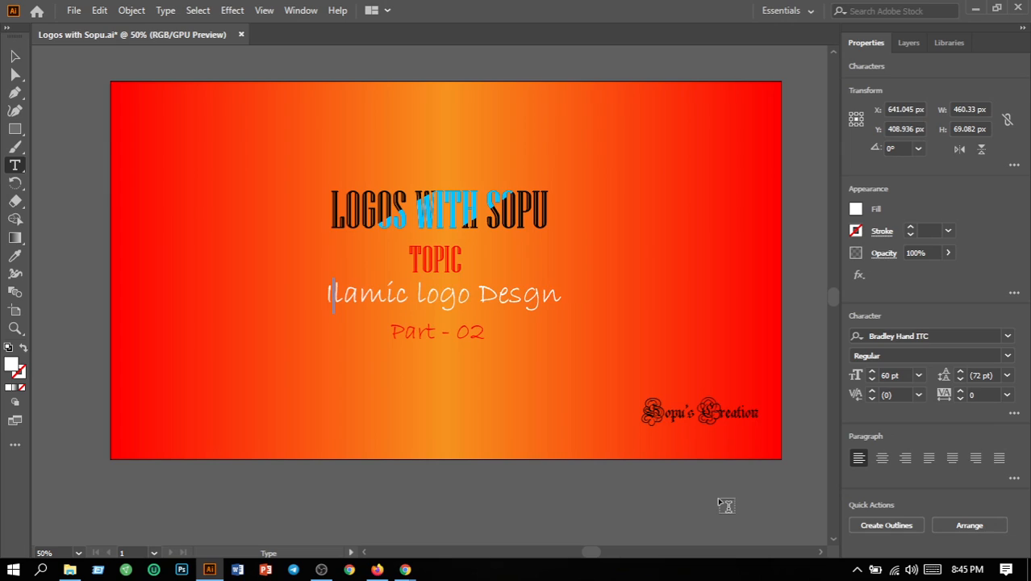
{"action": "type", "text": "s"}
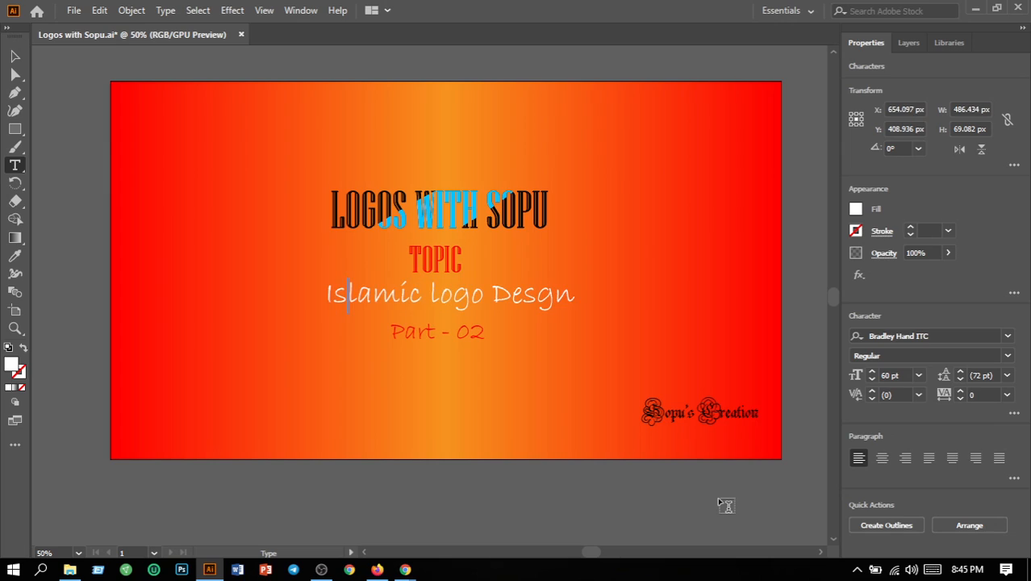
{"action": "left_click", "coordinate": [333, 298]}
{"action": "key", "text": "BackSpace"}
{"action": "type", "text": "I"}
{"action": "left_click", "coordinate": [327, 299]}
- Move the "Islamic logo Desgn" text slightly to the left, to about X 647 px
{"action": "left_click", "coordinate": [14, 56]}
{"action": "left_click", "coordinate": [397, 298]}
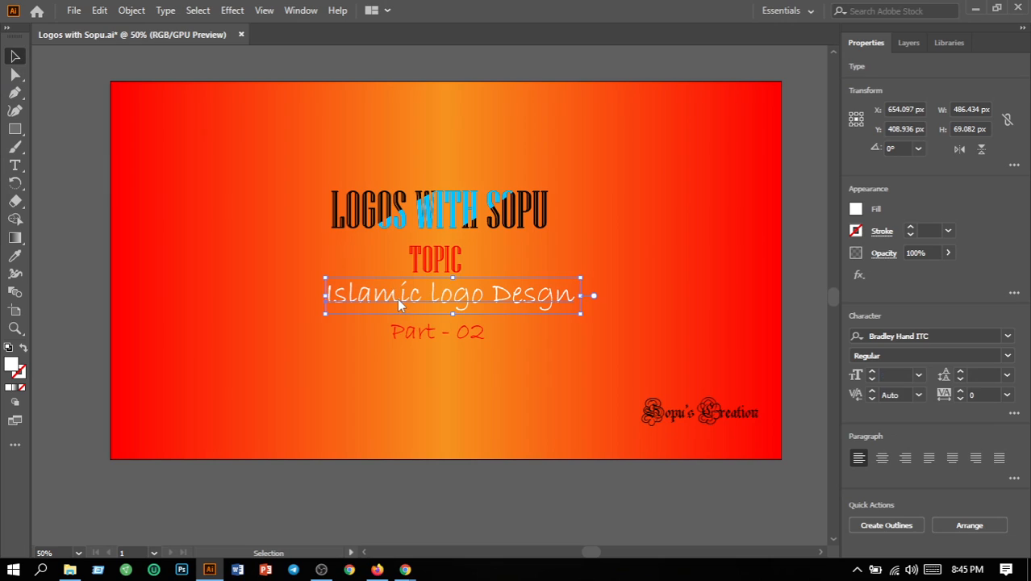
{"action": "mouse_move", "coordinate": [376, 300]}
{"action": "left_mouse_down"}
{"action": "mouse_move", "coordinate": [350, 300]}
{"action": "mouse_move", "coordinate": [401, 296]}
{"action": "mouse_move", "coordinate": [395, 302]}
{"action": "left_mouse_up"}
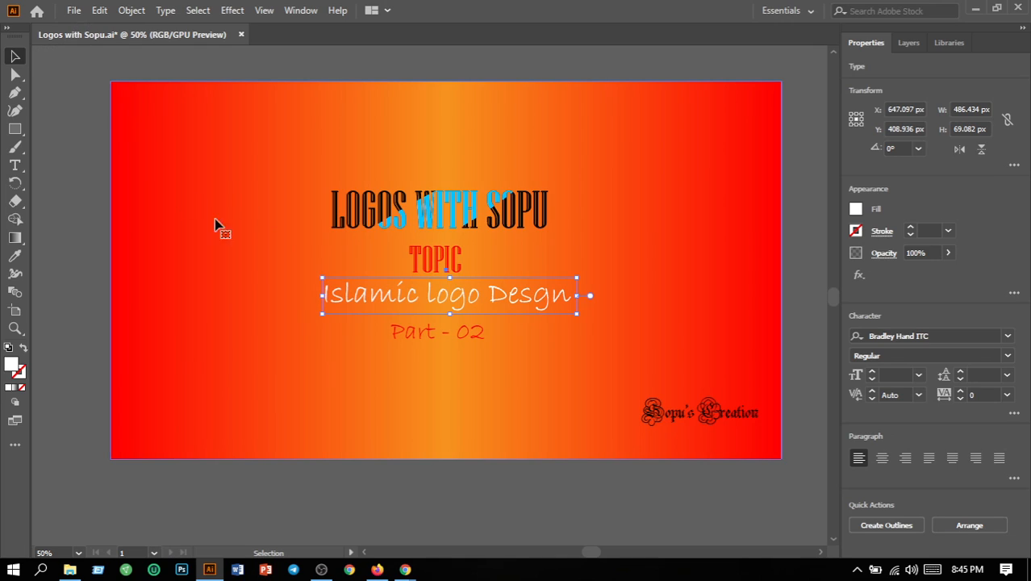
- Change the middle color stop of the background rectangle's linear gradient to a lighter yellow-orange
{"action": "left_click", "coordinate": [399, 353]}
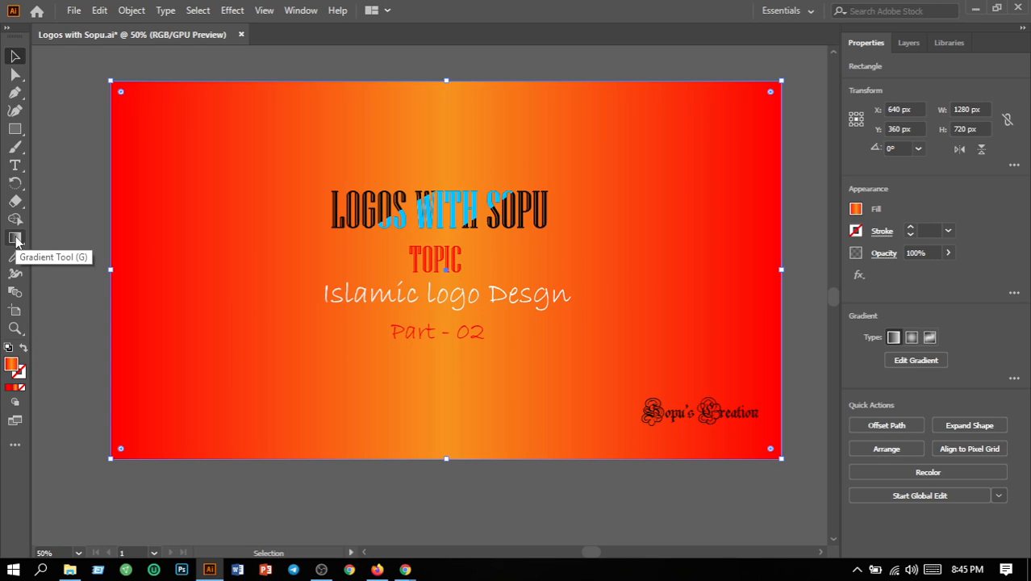
{"action": "key", "text": "g"}
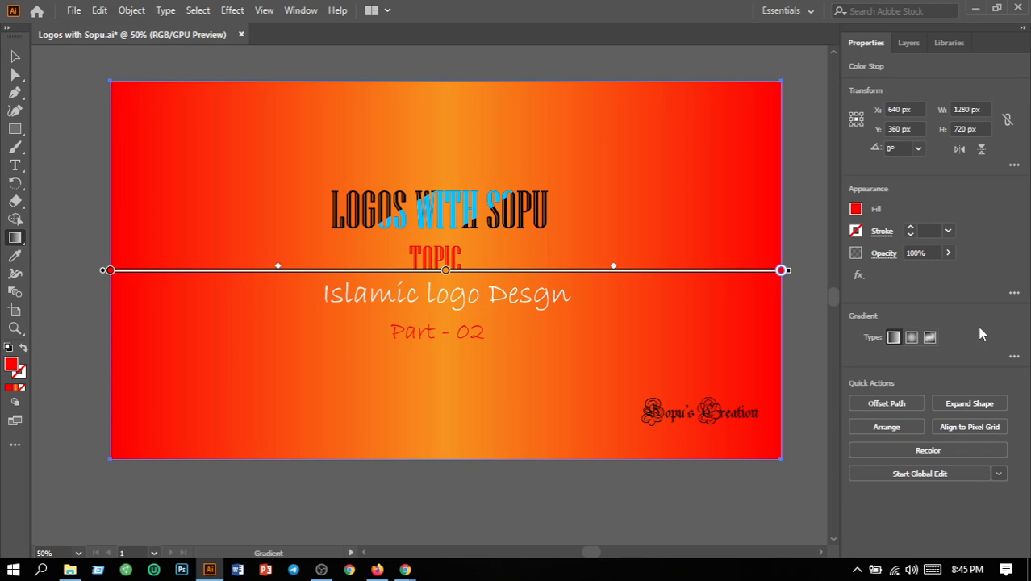
{"action": "left_click", "coordinate": [1014, 357]}
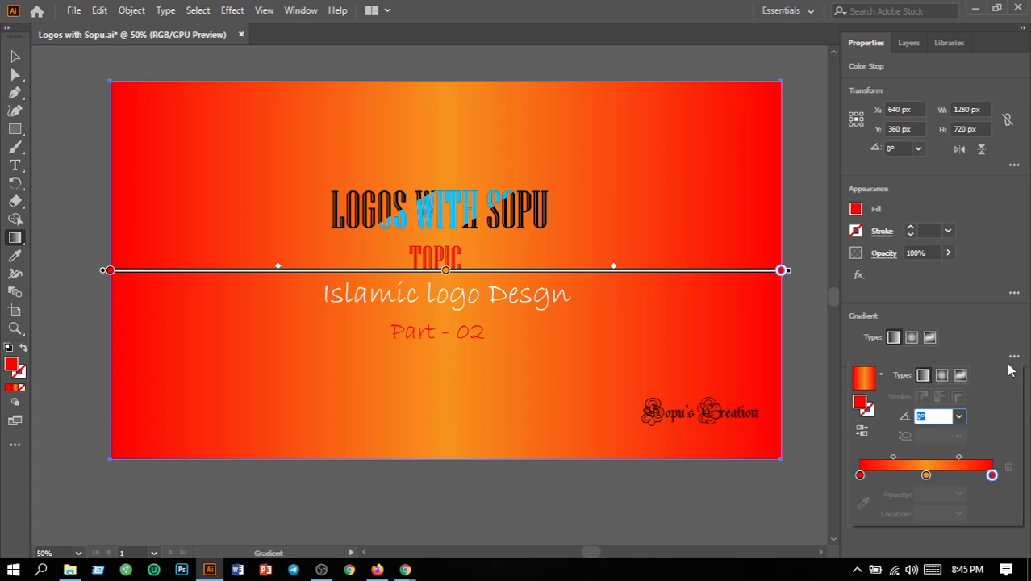
{"action": "left_click", "coordinate": [925, 476]}
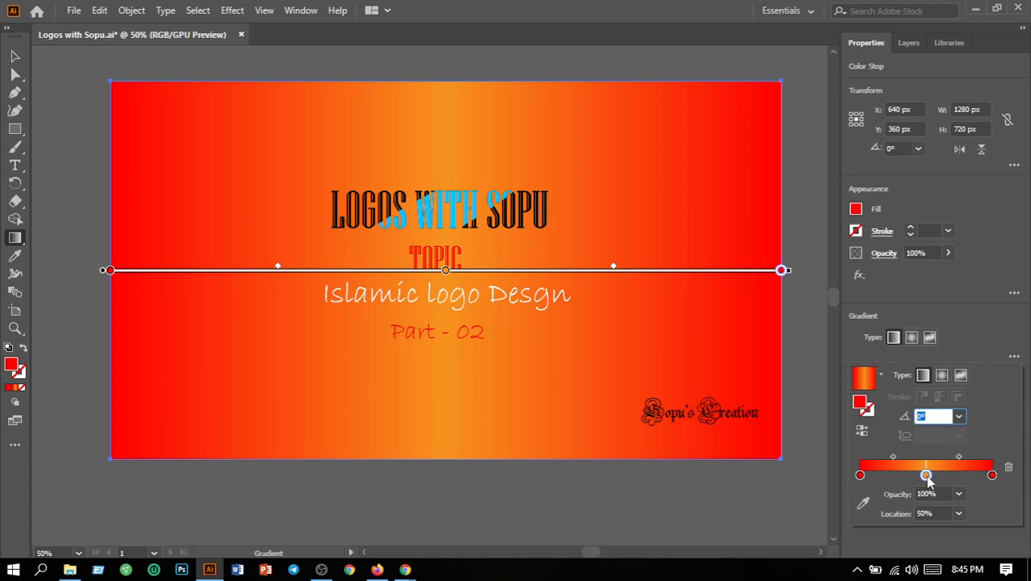
{"action": "double_click", "coordinate": [925, 475]}
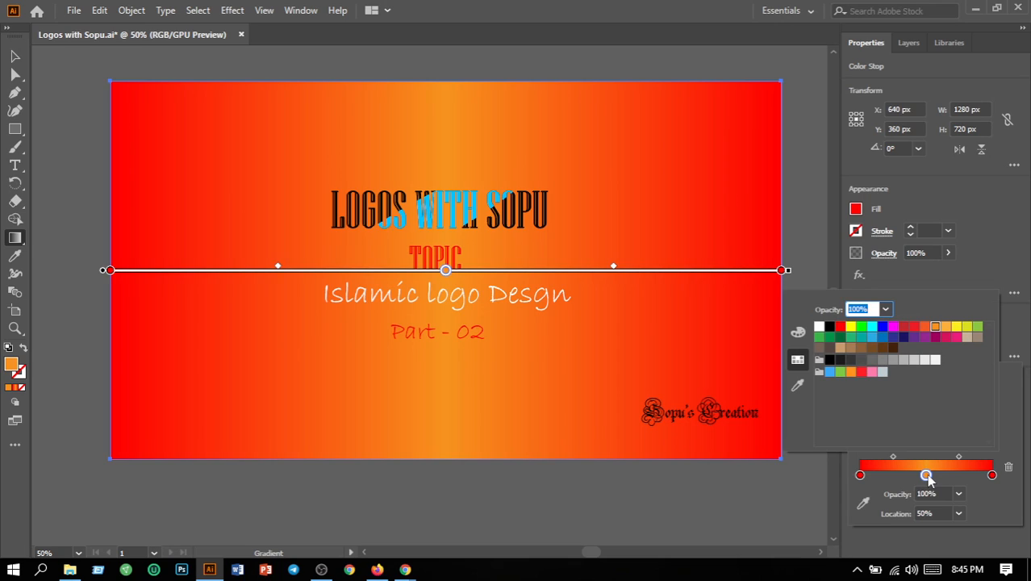
{"action": "left_click", "coordinate": [945, 327]}
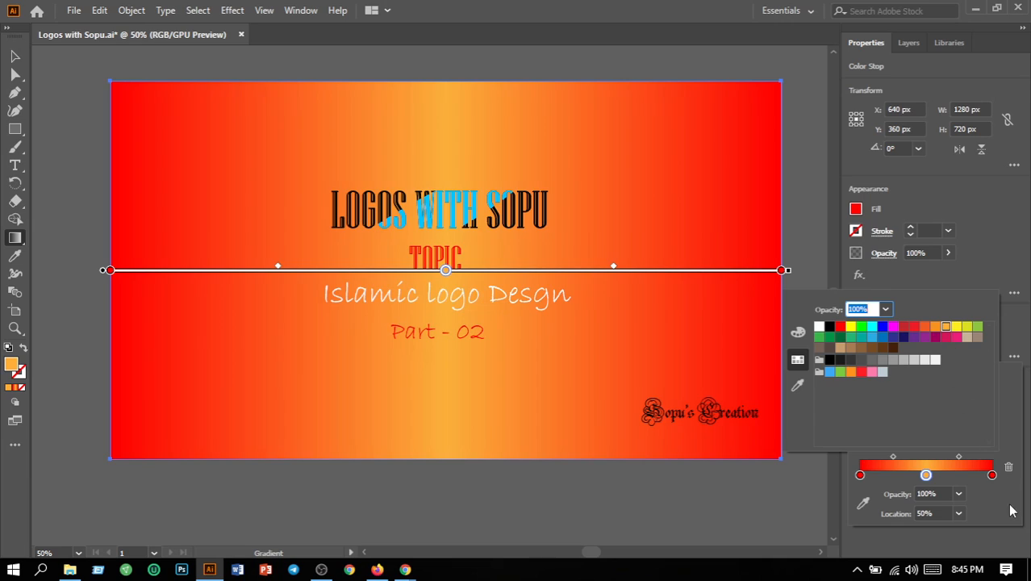
- Try dark gray on the right end stop of the background gradient, settling on yellow
{"action": "left_click", "coordinate": [993, 477]}
{"action": "left_click", "coordinate": [993, 476]}
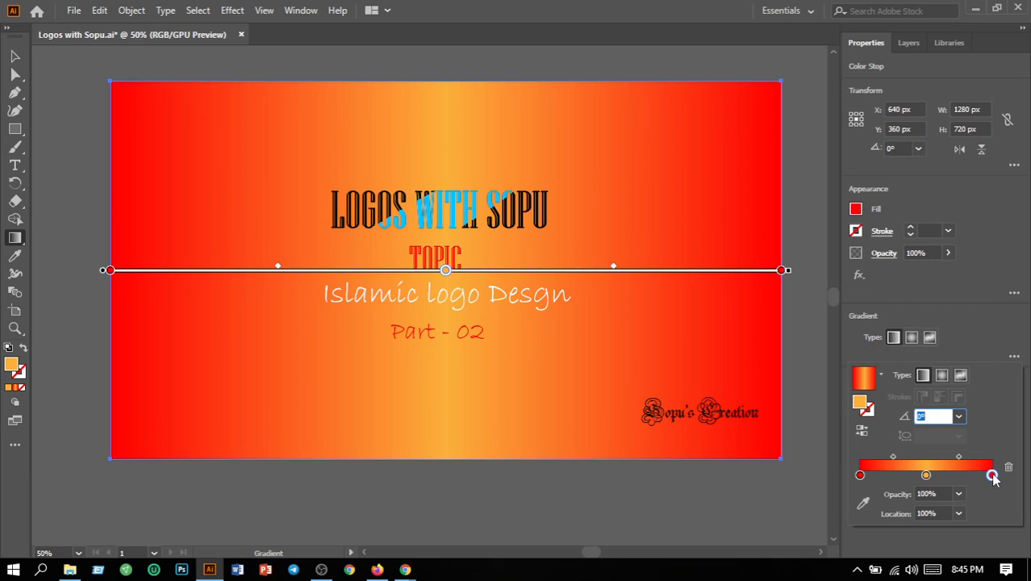
{"action": "double_click", "coordinate": [992, 476]}
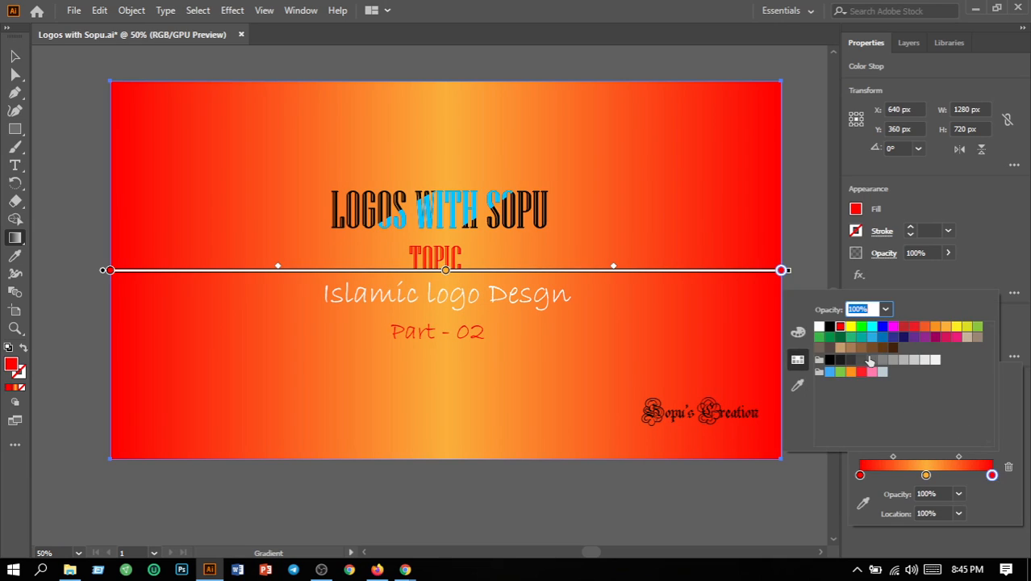
{"action": "left_click", "coordinate": [861, 360]}
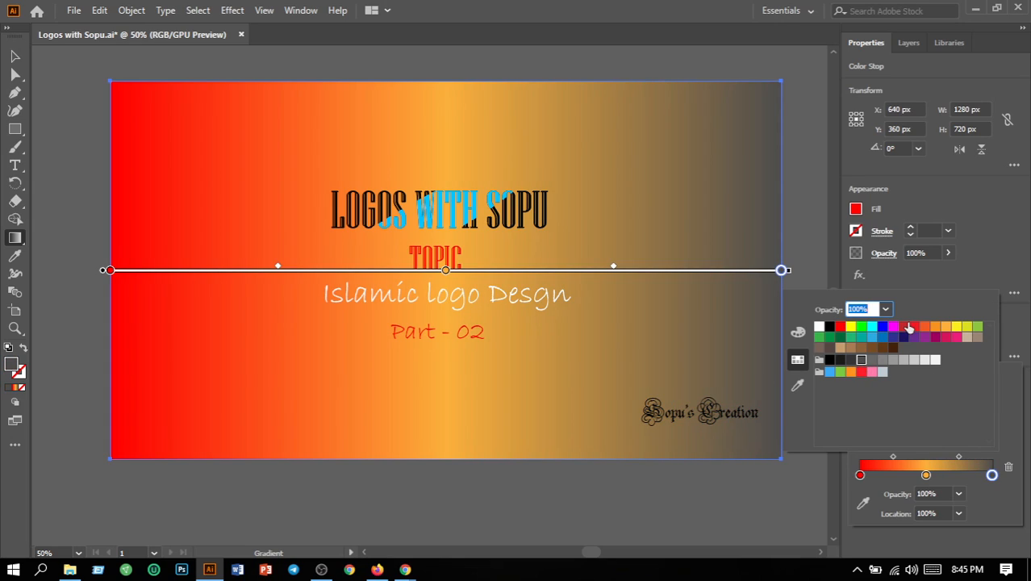
{"action": "left_click", "coordinate": [955, 328]}
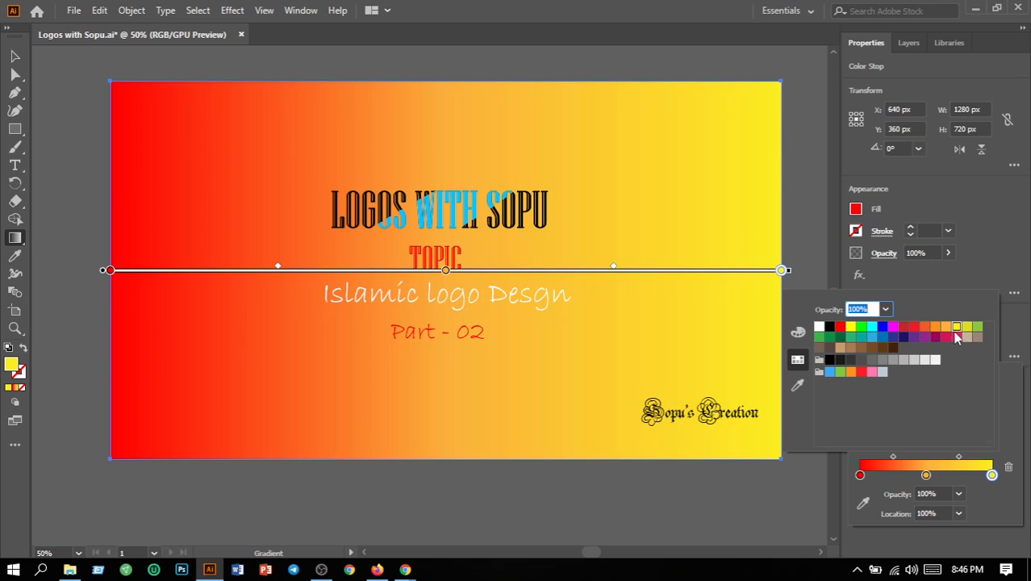
- Change the left end stop of the background gradient to the same yellow as the right end
{"action": "left_click", "coordinate": [860, 475]}
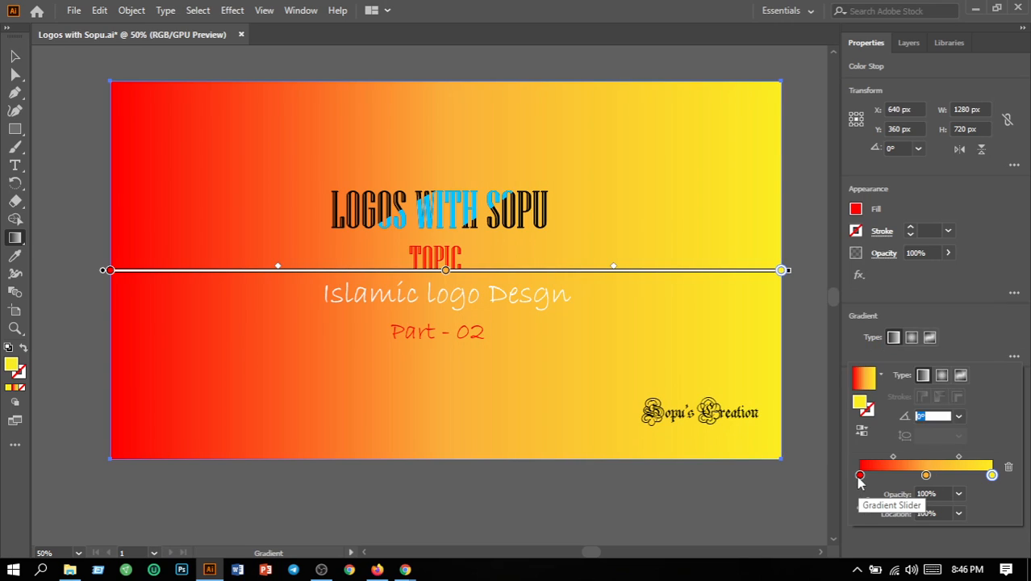
{"action": "double_click", "coordinate": [860, 475]}
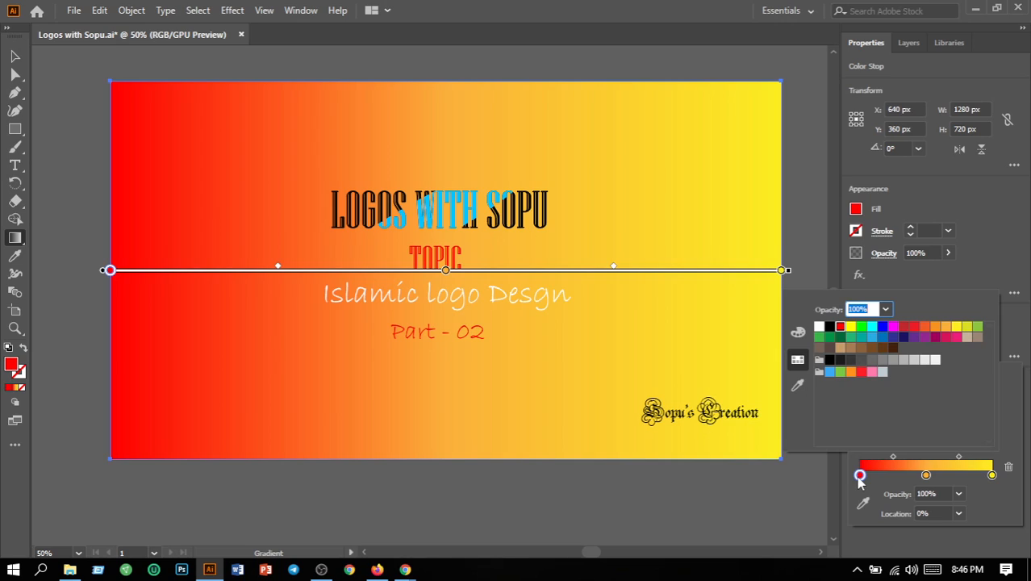
{"action": "left_click", "coordinate": [956, 329]}
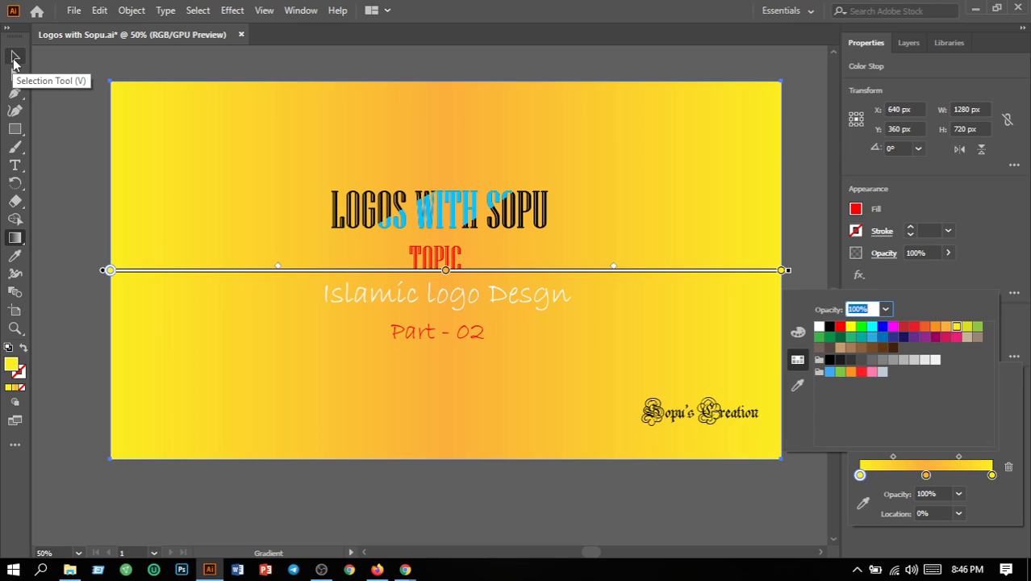
- Return to the Selection tool and save the document
{"action": "left_click", "coordinate": [14, 60]}
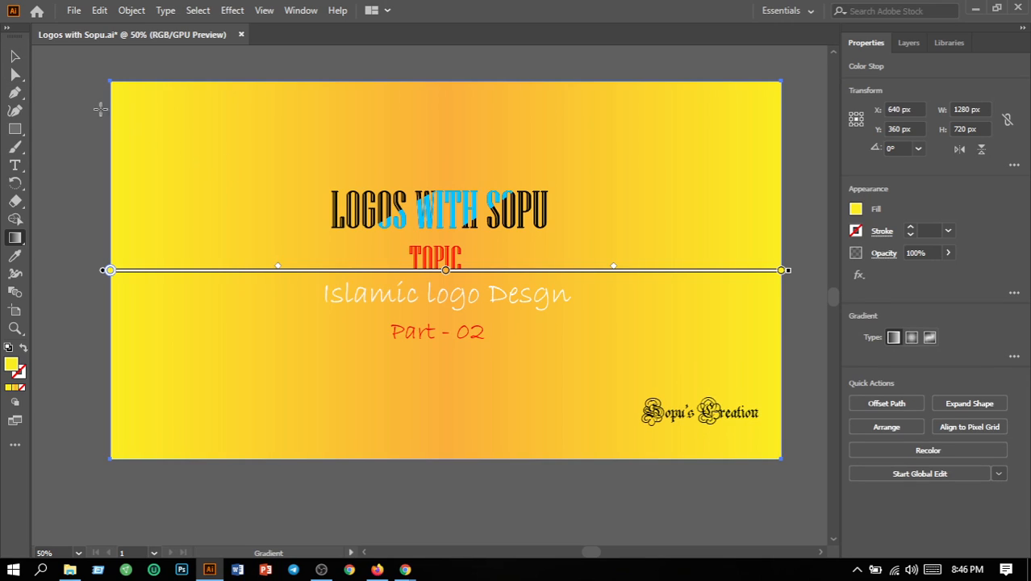
{"action": "left_click", "coordinate": [15, 56]}
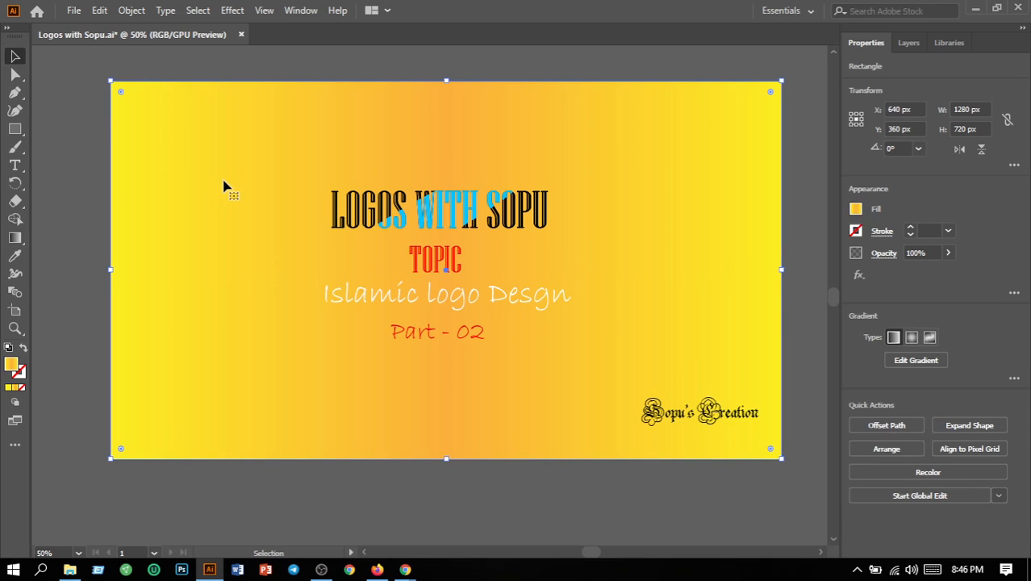
{"action": "left_click", "coordinate": [71, 11]}
{"action": "left_click", "coordinate": [115, 134]}
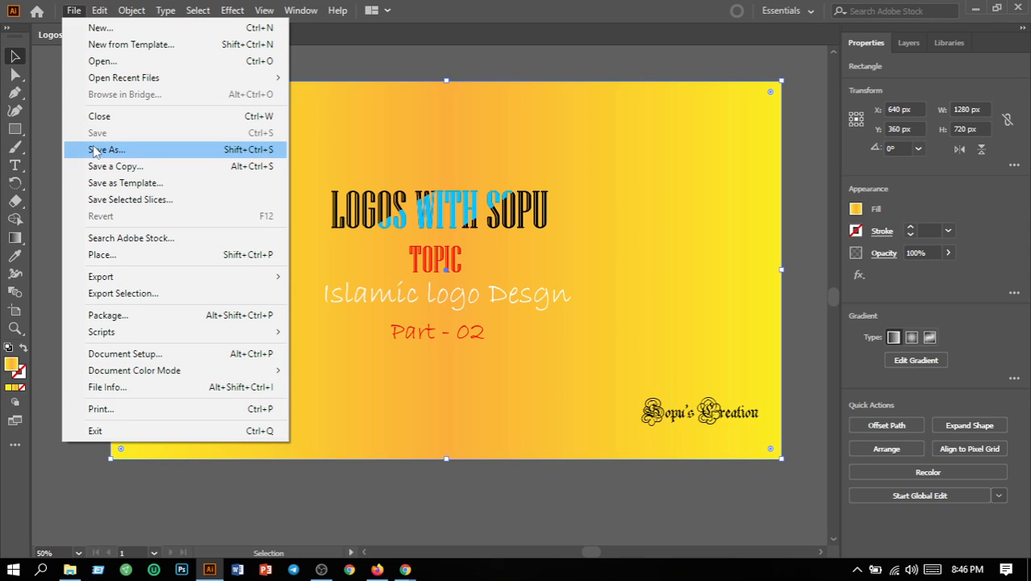
- Start an Export As of the artwork with the file format set to JPEG (*.JPG)
{"action": "mouse_move", "coordinate": [126, 276]}
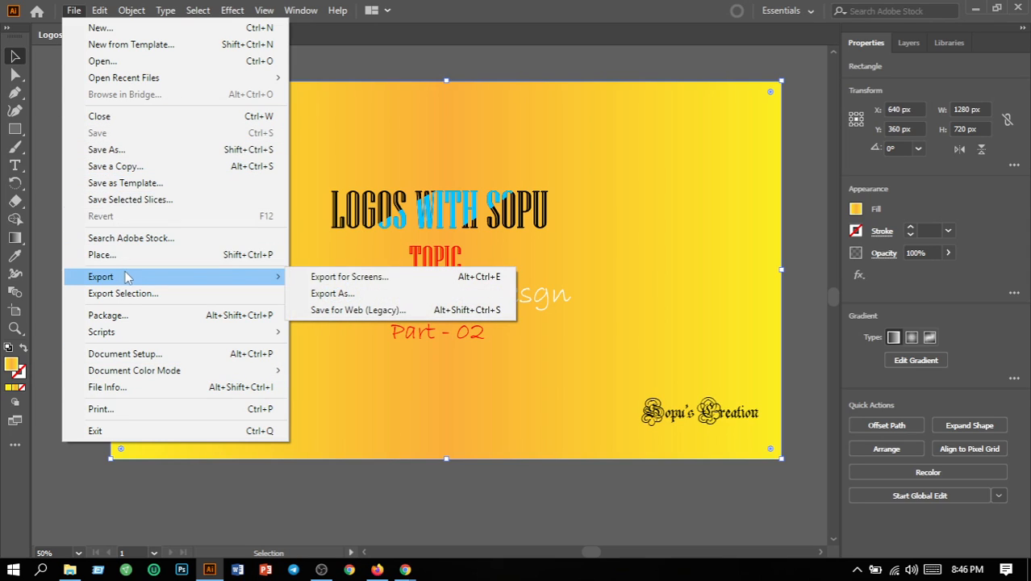
{"action": "left_click", "coordinate": [314, 296]}
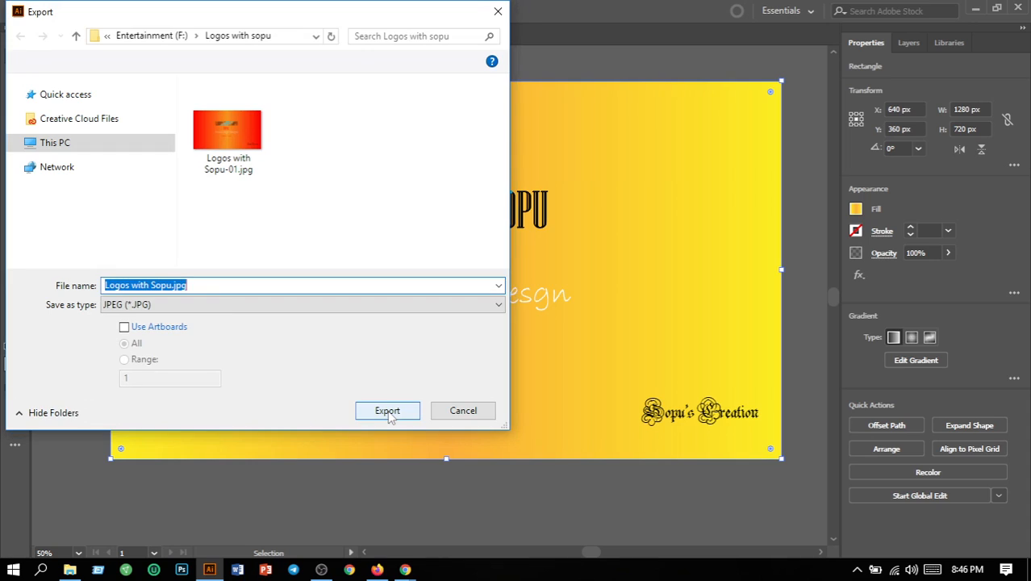
{"action": "left_click", "coordinate": [246, 306]}
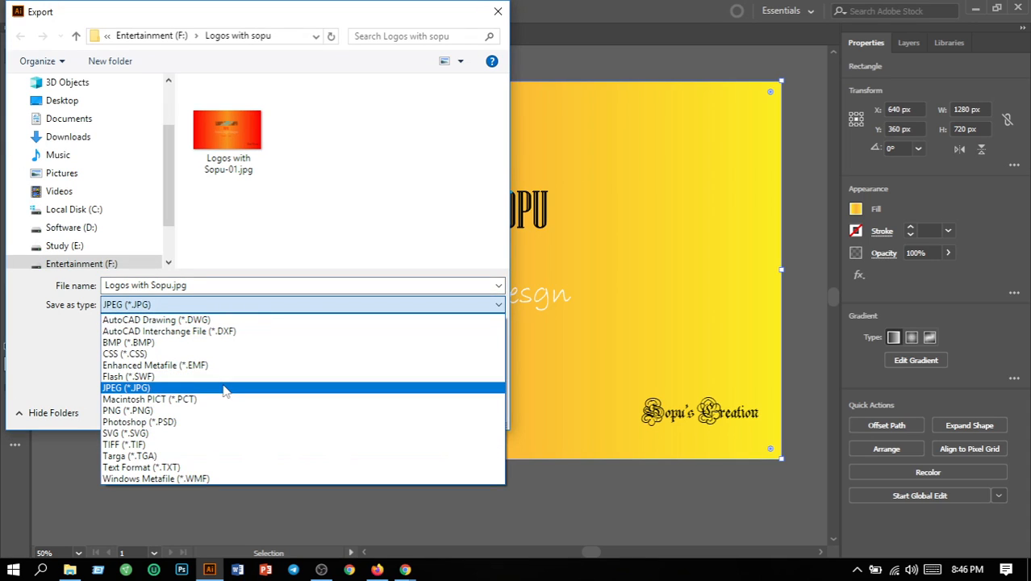
{"action": "left_click", "coordinate": [224, 390]}
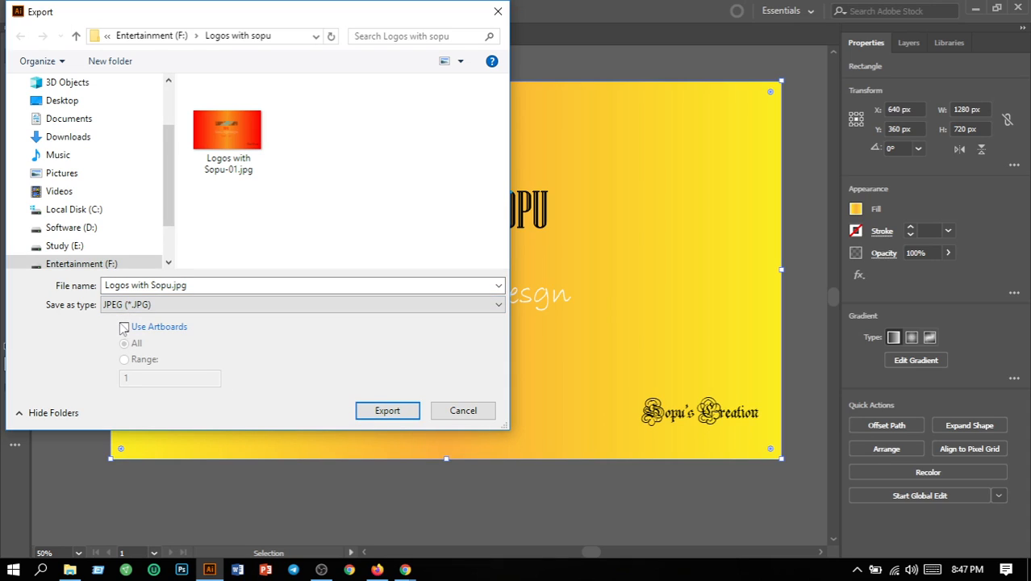
{"action": "left_click", "coordinate": [468, 303]}
{"action": "left_click", "coordinate": [147, 409]}
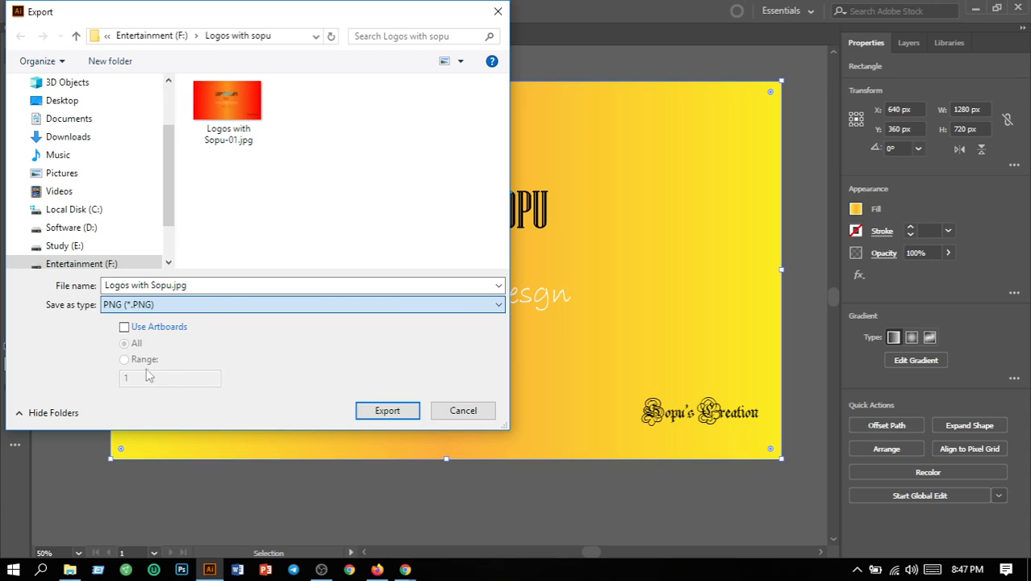
{"action": "left_click", "coordinate": [274, 305]}
{"action": "left_click", "coordinate": [208, 391]}
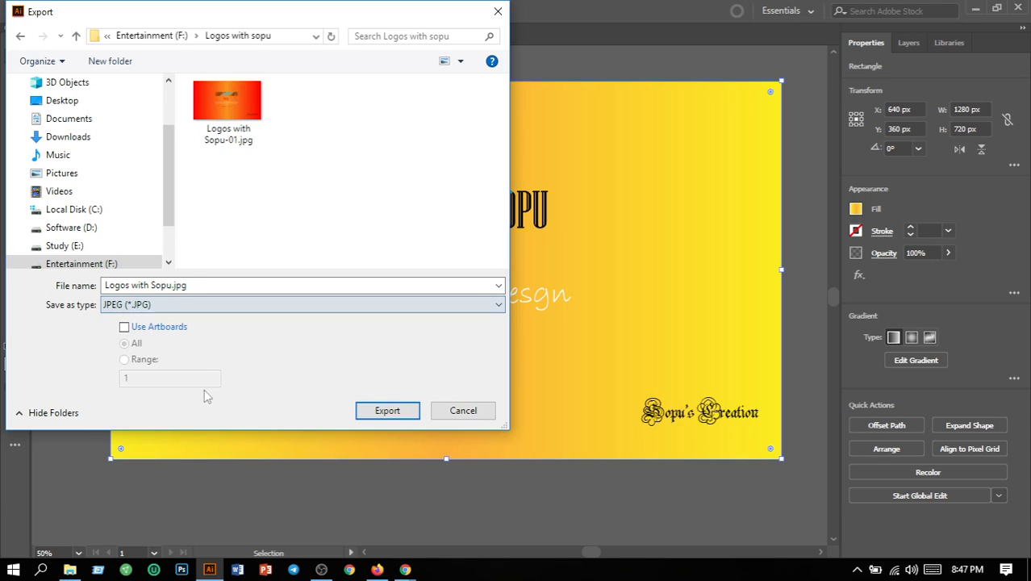
- Export all artboards under the name Logos with Sopu.jpg, using RGB color, quality 6 (High) and 300 ppi
{"action": "left_click", "coordinate": [125, 327]}
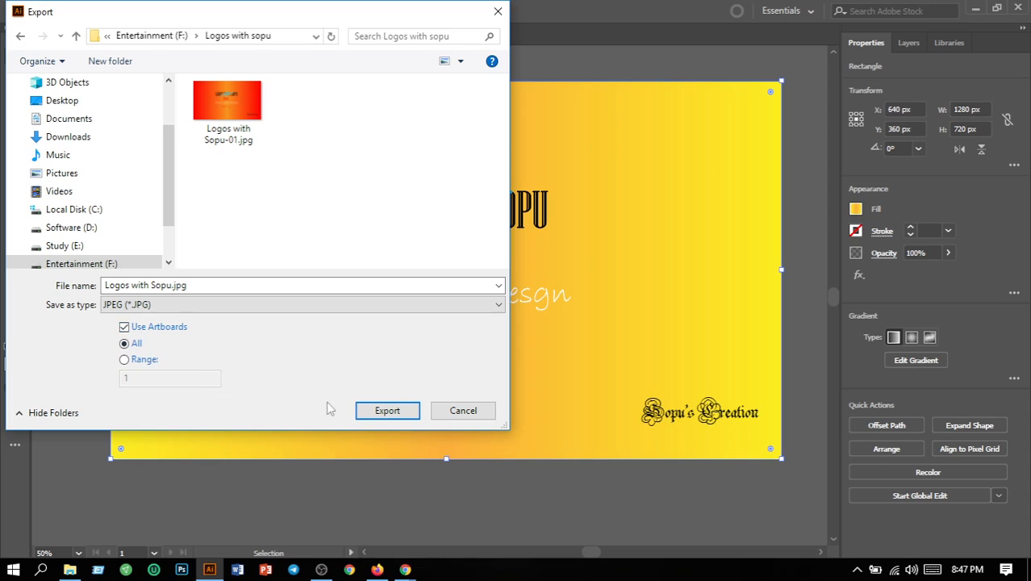
{"action": "left_click", "coordinate": [384, 412]}
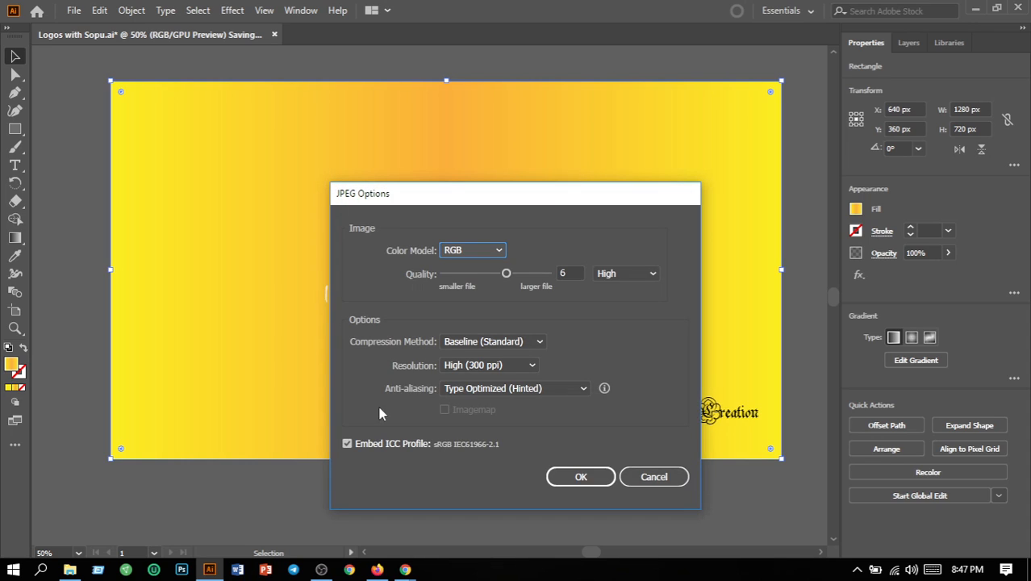
{"action": "left_click", "coordinate": [580, 477]}
{"action": "left_click", "coordinate": [651, 316]}
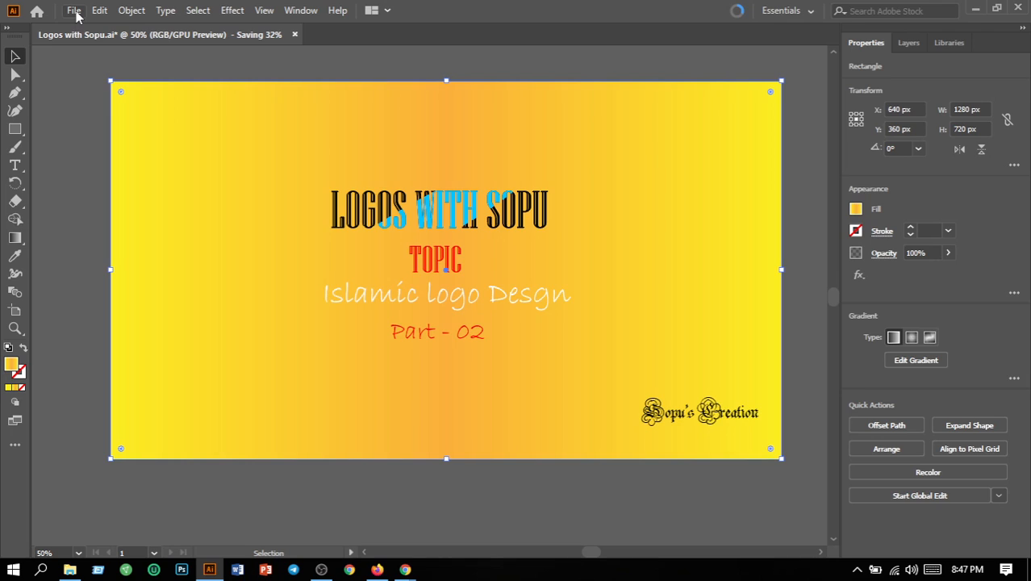
- Create a new 10 x 10 in document with one artboard, RGB color mode and 72 ppi
{"action": "left_click", "coordinate": [77, 13]}
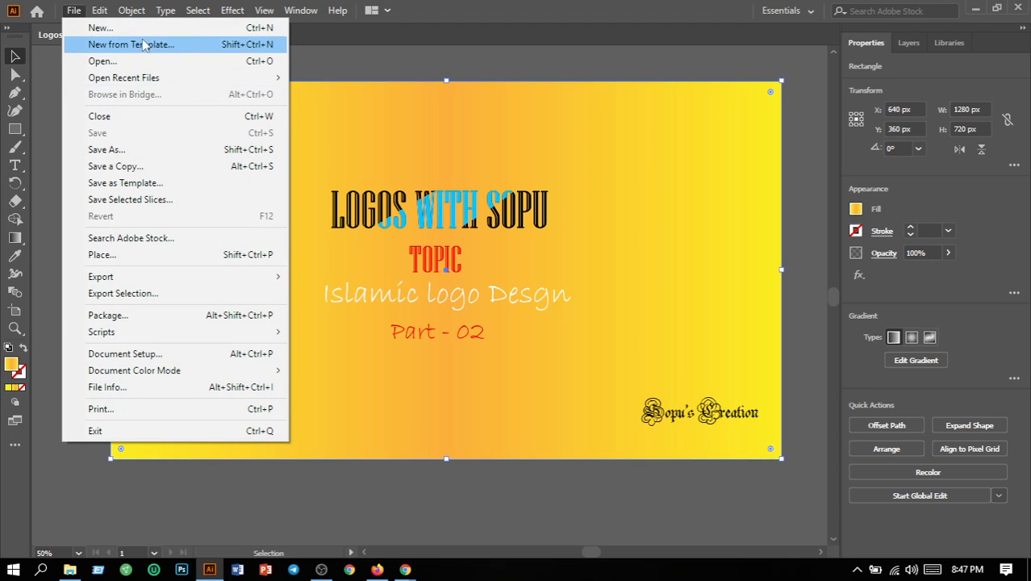
{"action": "left_click", "coordinate": [125, 29]}
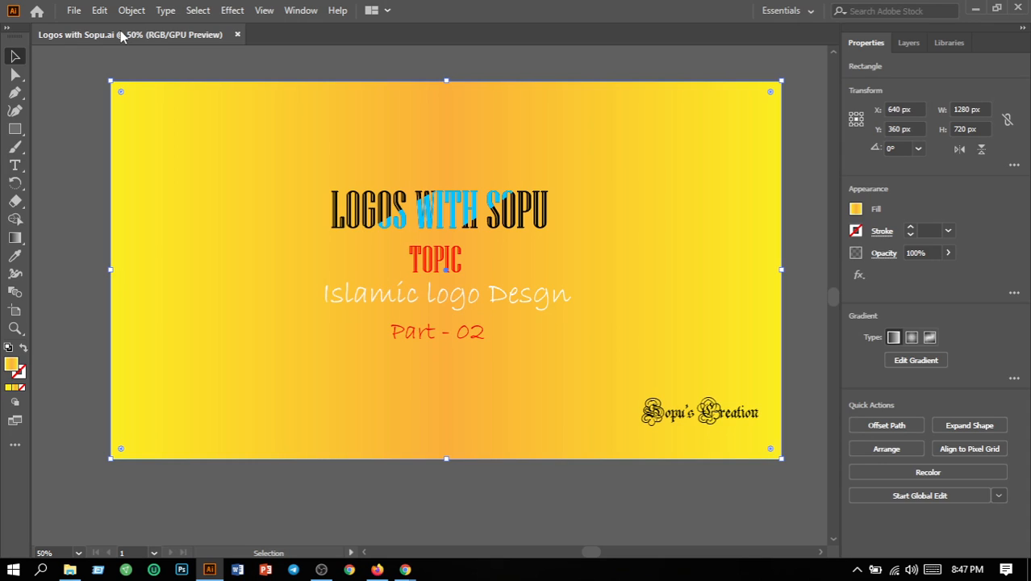
{"action": "key", "text": "ctrl+n"}
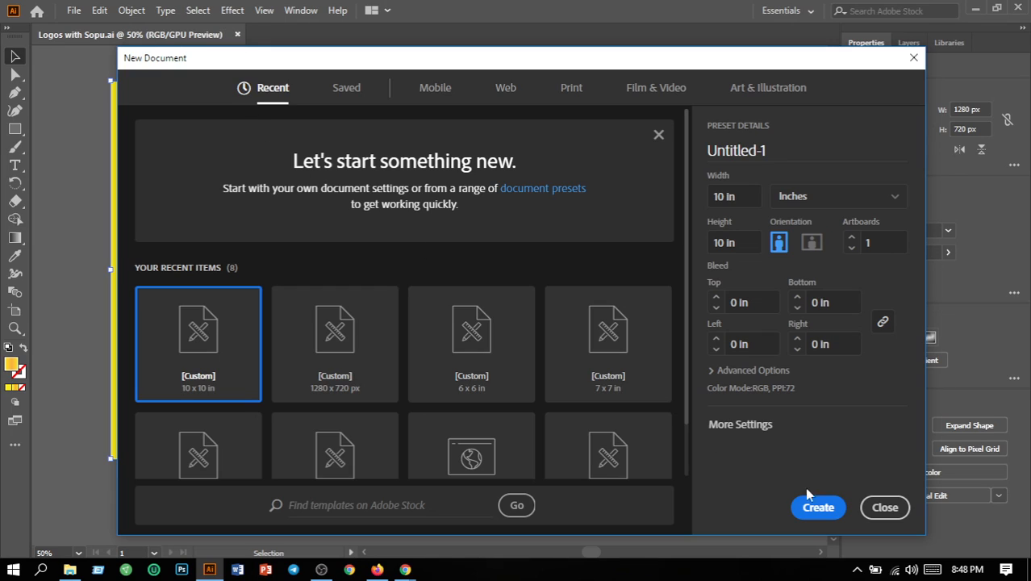
{"action": "left_click", "coordinate": [818, 507]}
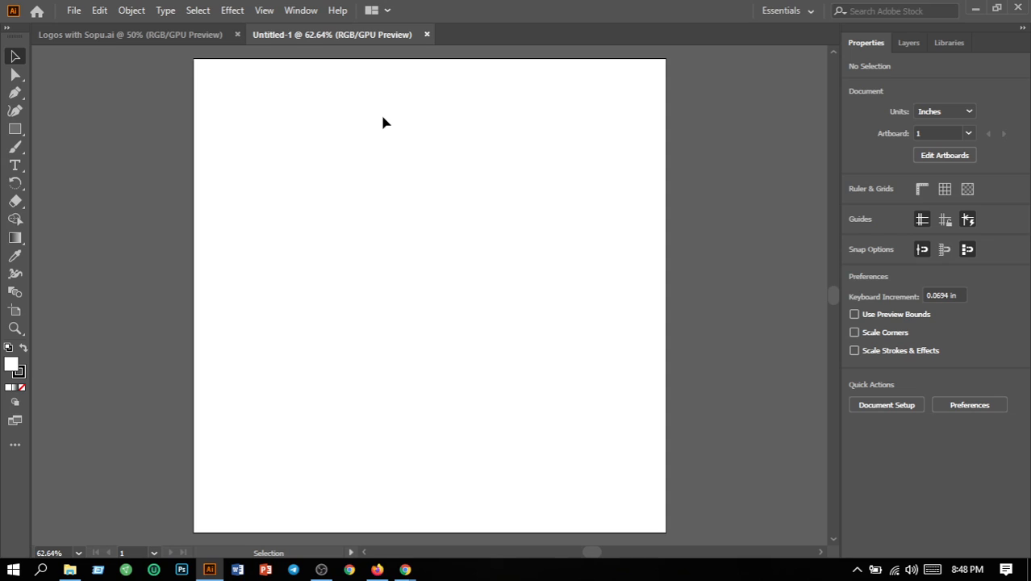
- Place a point text in the upper middle of the blank artboard and replace its placeholder with the letters ISL
{"action": "left_click", "coordinate": [15, 148]}
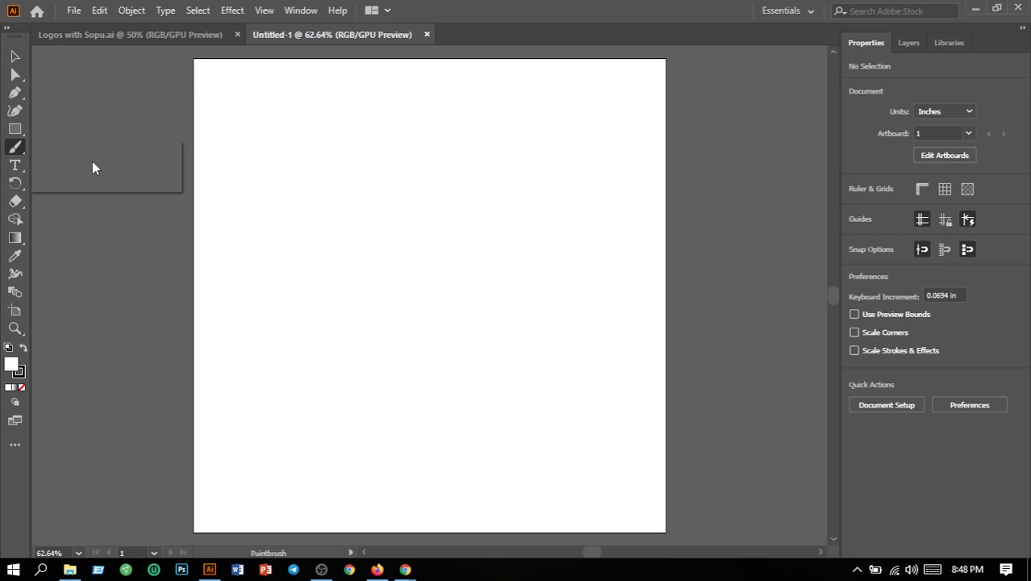
{"action": "left_click", "coordinate": [90, 153]}
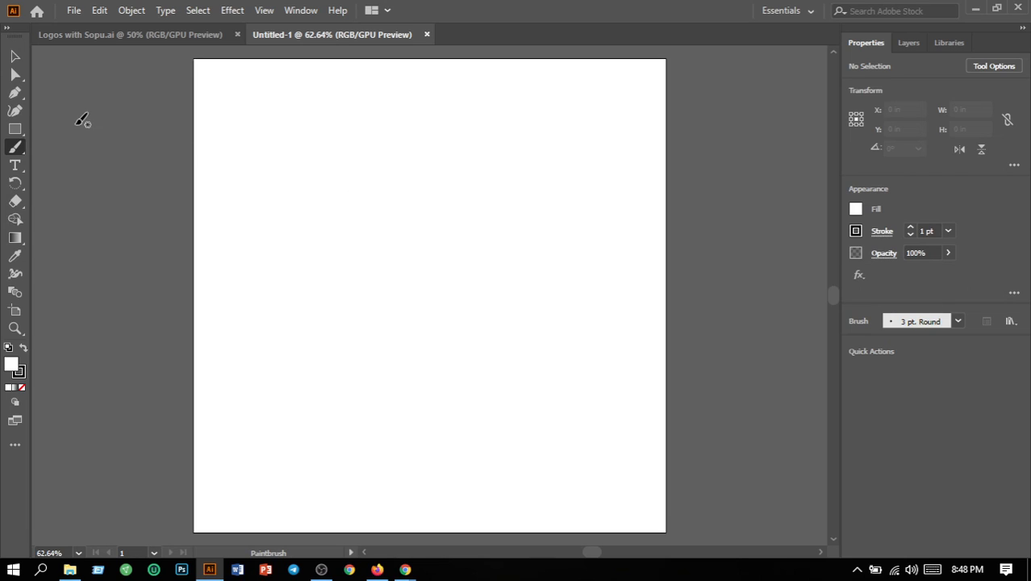
{"action": "left_click", "coordinate": [15, 166]}
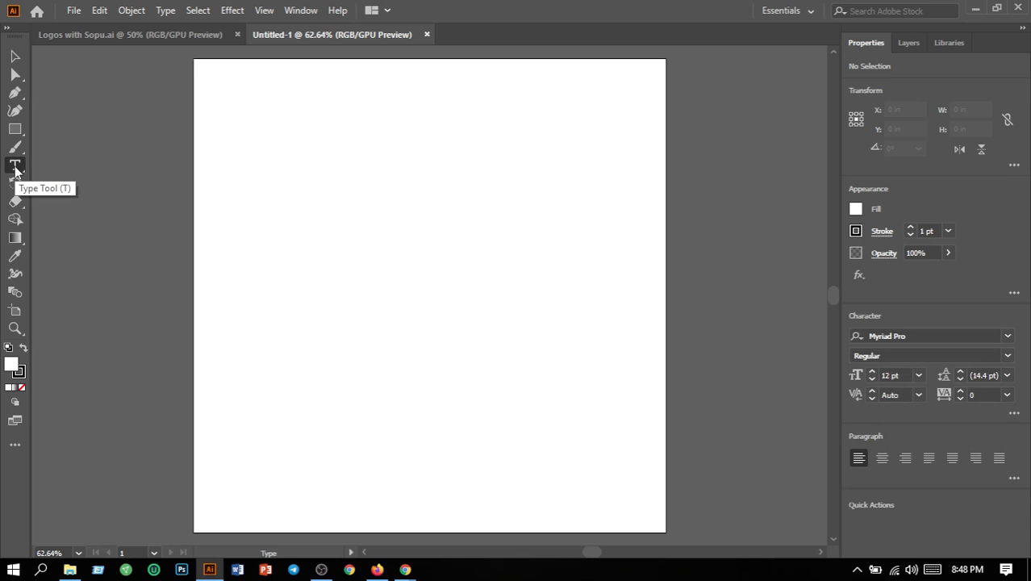
{"action": "right_click", "coordinate": [15, 166]}
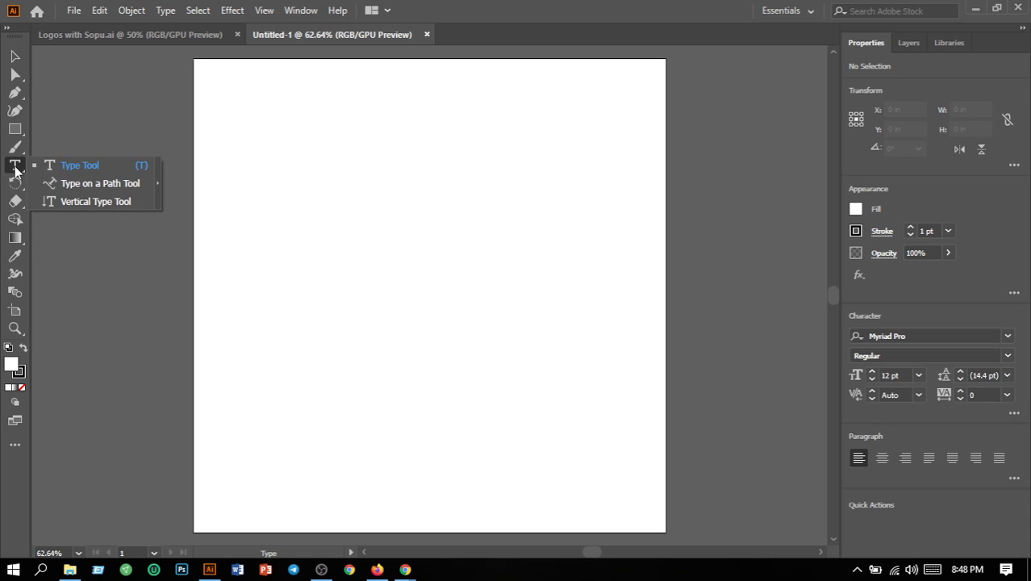
{"action": "left_click", "coordinate": [75, 168]}
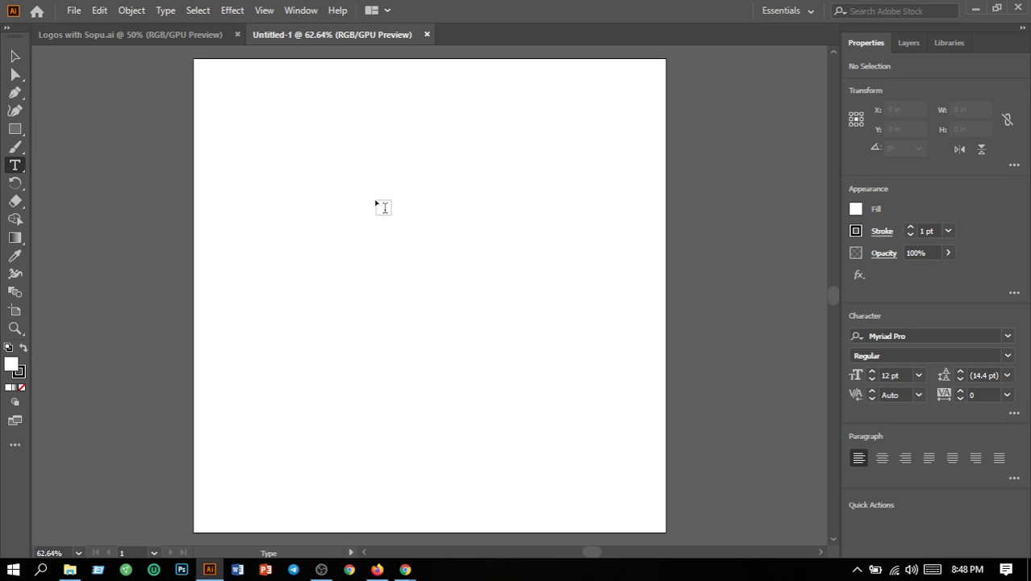
{"action": "left_click", "coordinate": [375, 197]}
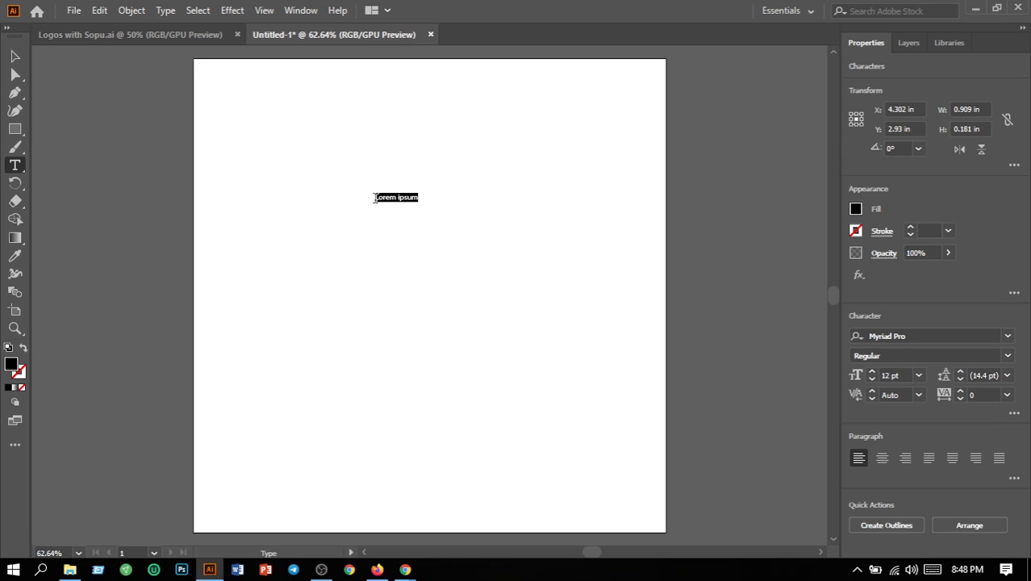
{"action": "key", "text": "BackSpace"}
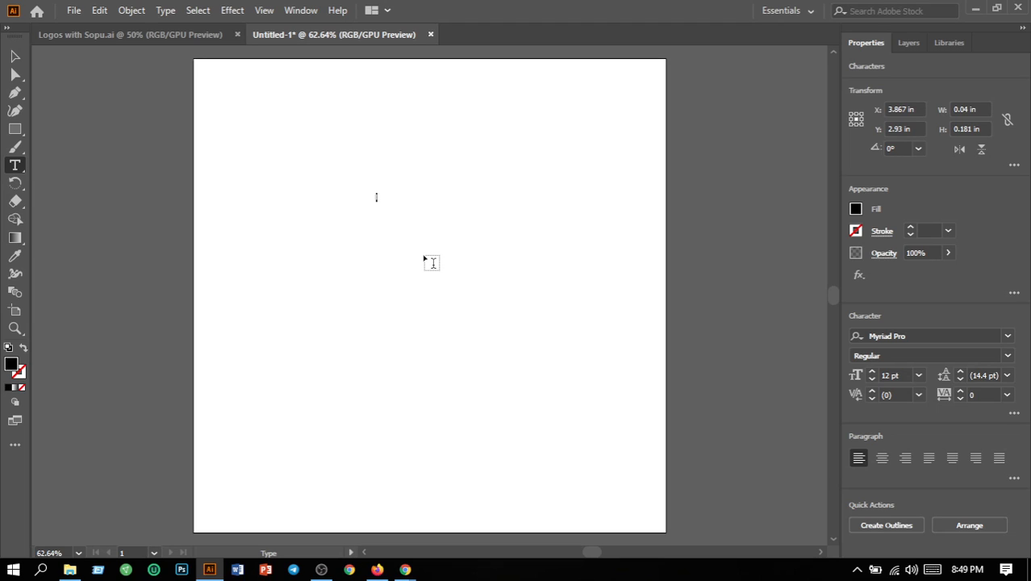
{"action": "type", "text": "isL"}
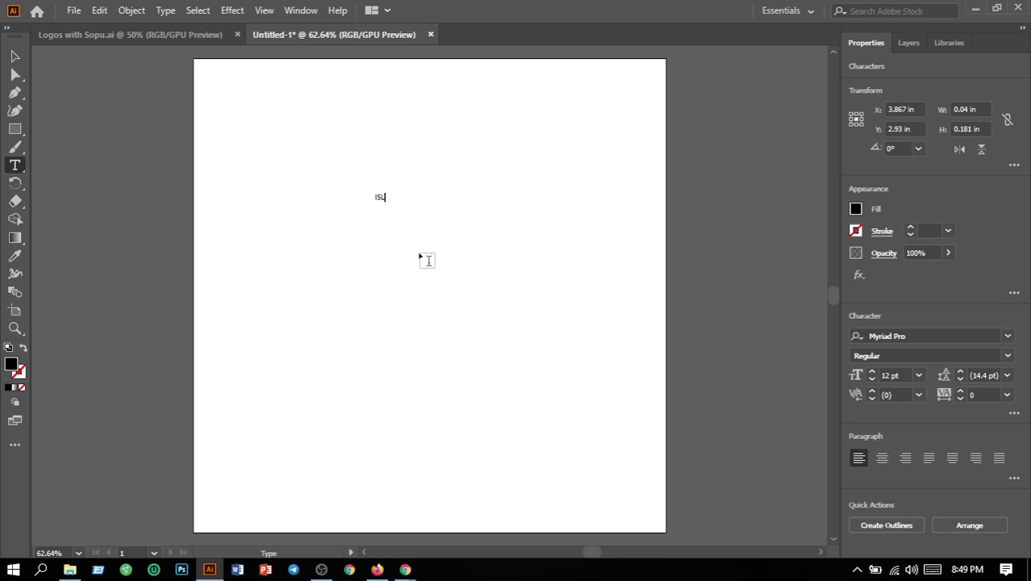
- Complete the text to read ISLAM, entering the capital A with the on-screen touch keyboard
{"action": "left_click", "coordinate": [933, 569]}
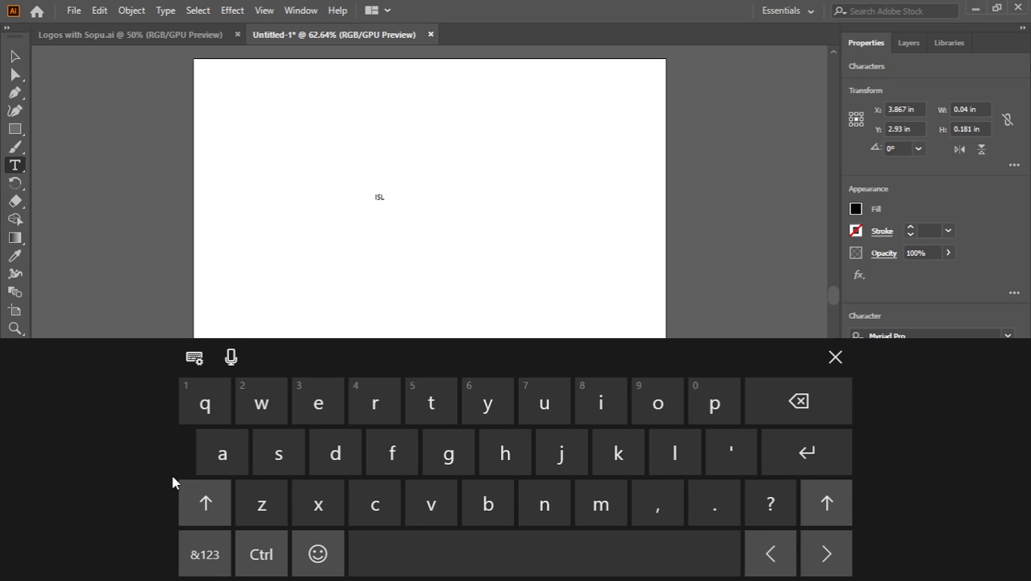
{"action": "left_click", "coordinate": [205, 500]}
{"action": "left_click", "coordinate": [226, 466]}
{"action": "left_click", "coordinate": [847, 367]}
{"action": "type", "text": "M"}
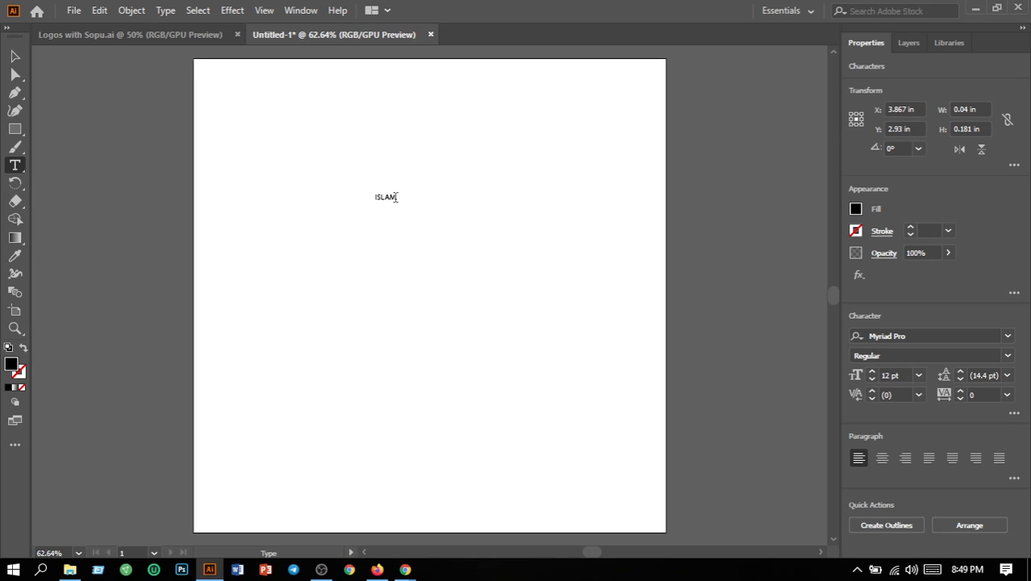
- Set the font size of the whole word ISLAM to 100 pt
{"action": "left_click_drag", "start_coordinate": [396, 196], "coordinate": [361, 197]}
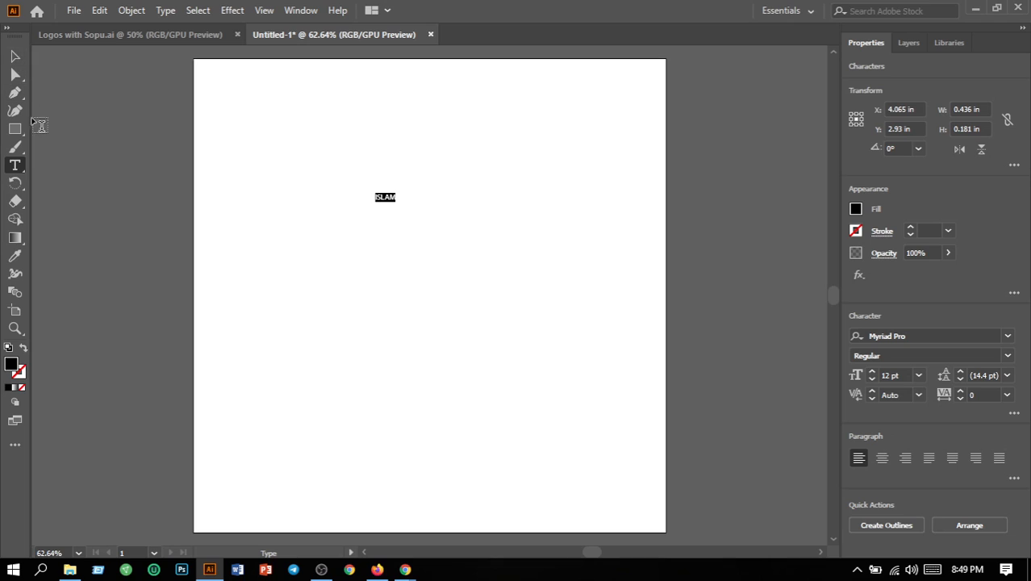
{"action": "left_click", "coordinate": [919, 376]}
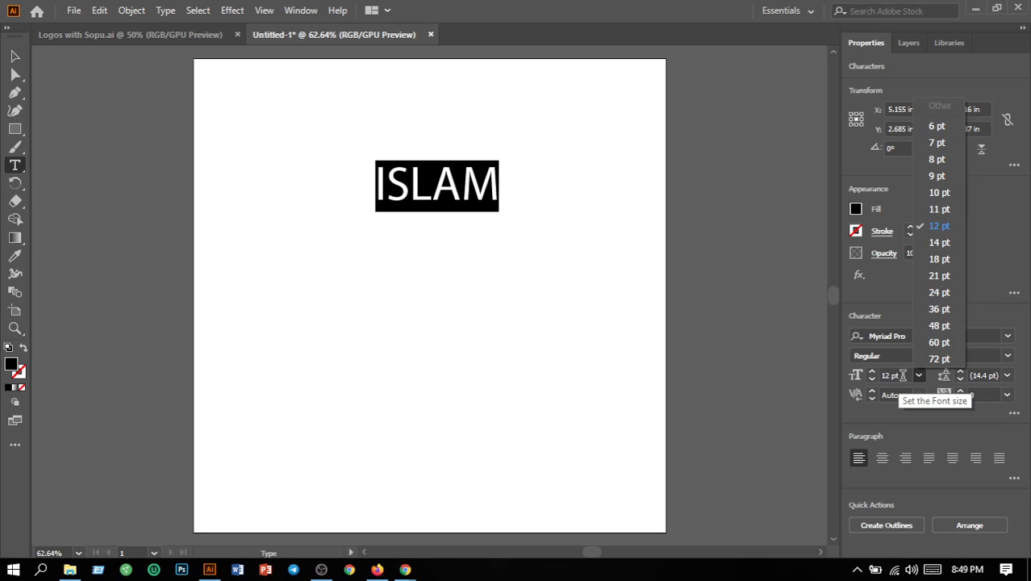
{"action": "left_click", "coordinate": [902, 375]}
{"action": "left_click", "coordinate": [901, 376]}
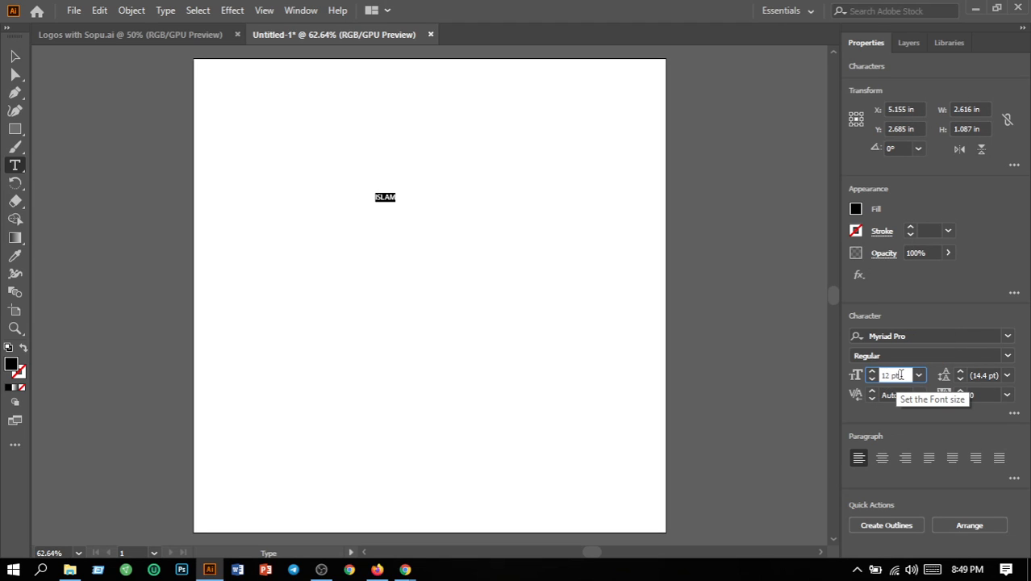
{"action": "type", "text": "100"}
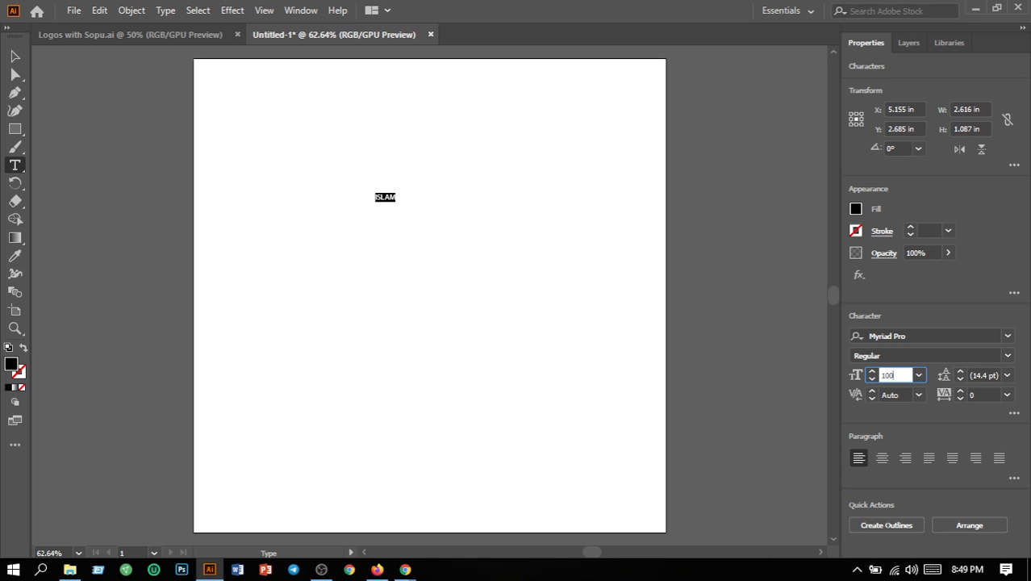
{"action": "key", "text": "Return"}
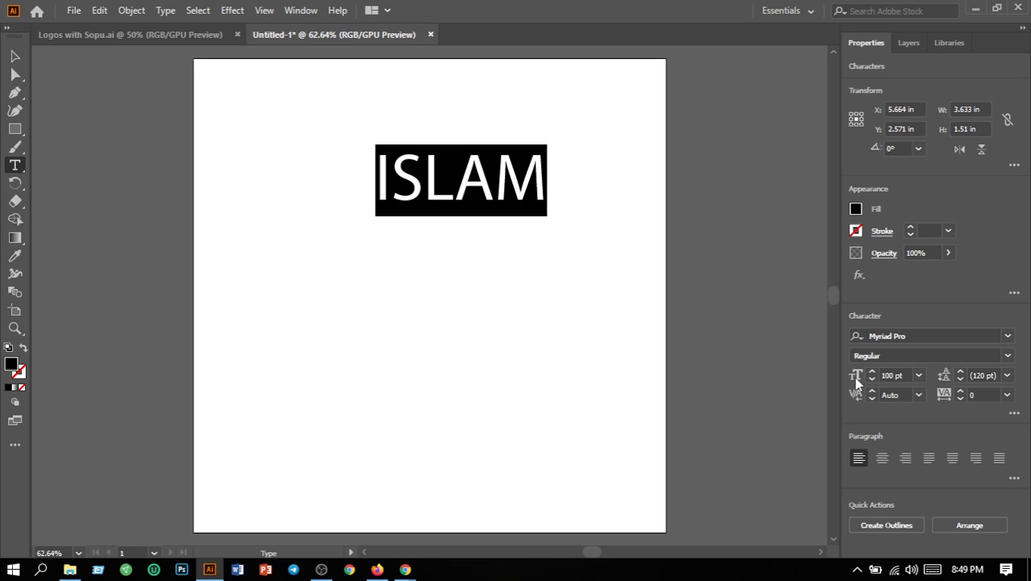
- Move the ISLAM text to the artboard's horizontal center, at about X 5 in and Y 3.89 in
{"action": "left_click", "coordinate": [15, 55]}
{"action": "left_click", "coordinate": [460, 171]}
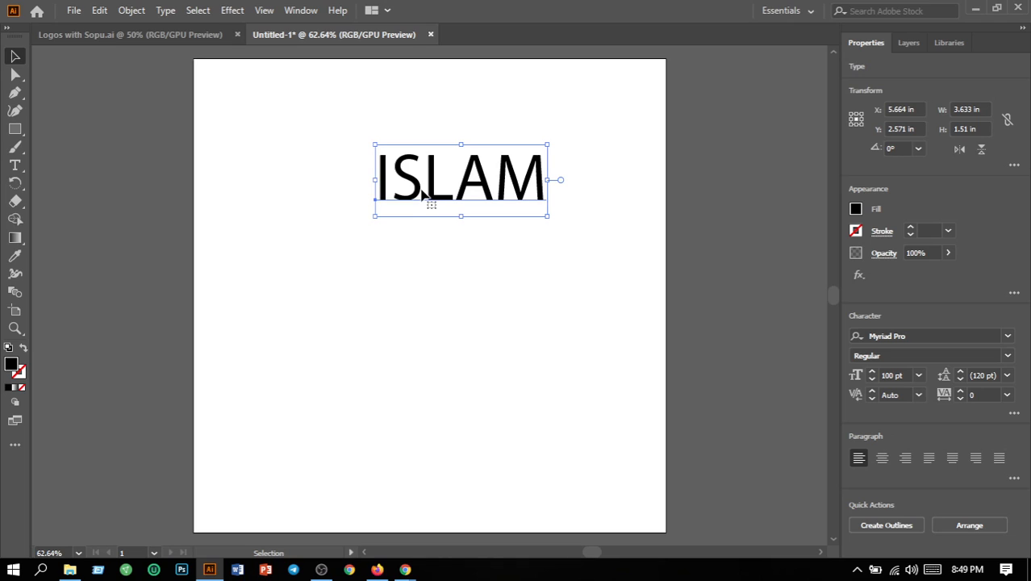
{"action": "left_click_drag", "start_coordinate": [433, 194], "coordinate": [402, 258]}
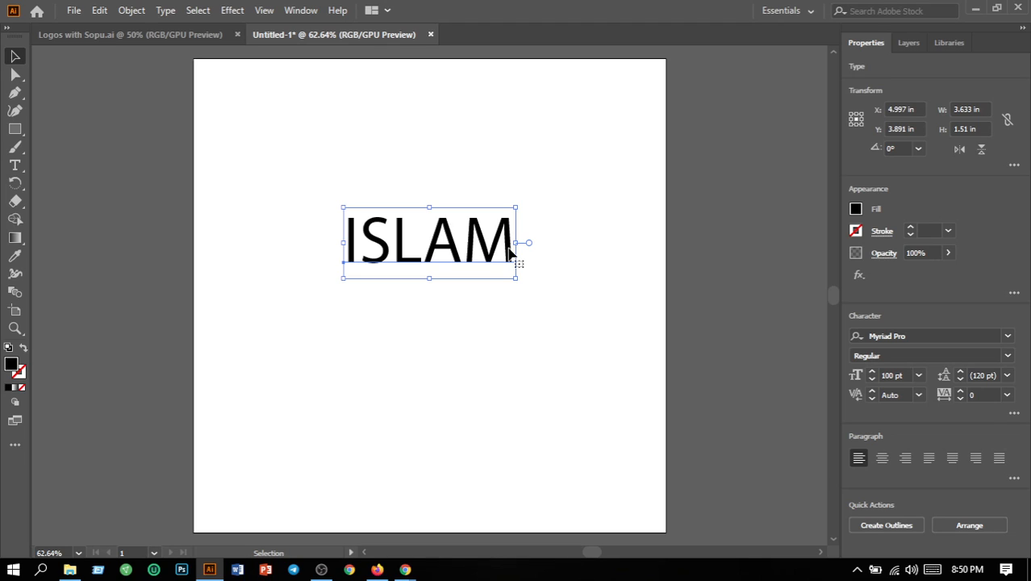
- Select the whole word ISLAM and preview it in the fonts listed after Myriad Pro, down through the East Asian fonts
{"action": "left_click", "coordinate": [14, 164]}
{"action": "left_click_drag", "start_coordinate": [509, 248], "coordinate": [292, 221]}
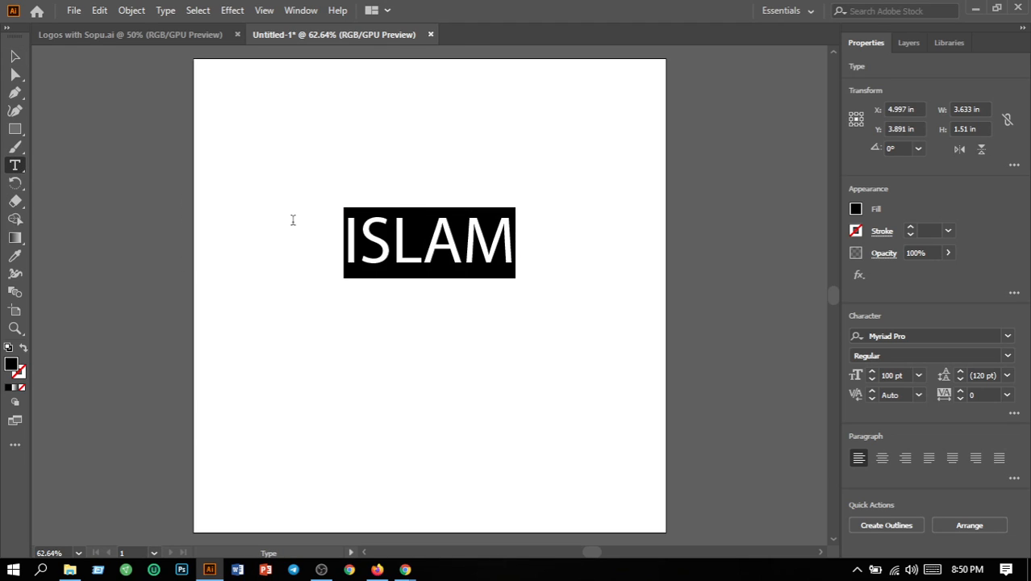
{"action": "left_click", "coordinate": [1007, 336]}
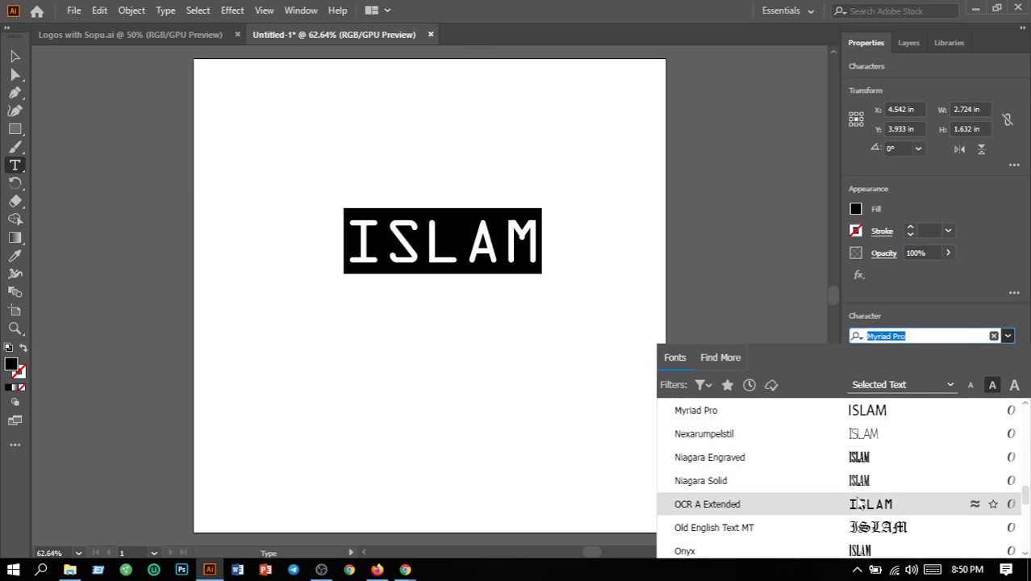
{"action": "scroll", "coordinate": [860, 532], "scroll_direction": "down", "scroll_amount": 2}
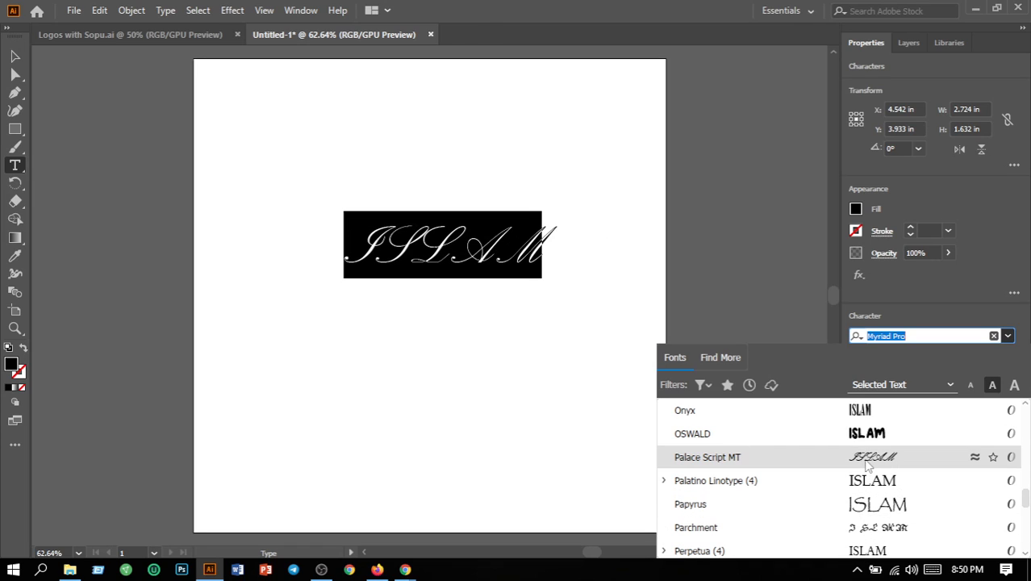
{"action": "scroll", "coordinate": [868, 472], "scroll_direction": "down", "scroll_amount": 1}
{"action": "scroll", "coordinate": [868, 476], "scroll_direction": "down", "scroll_amount": 1}
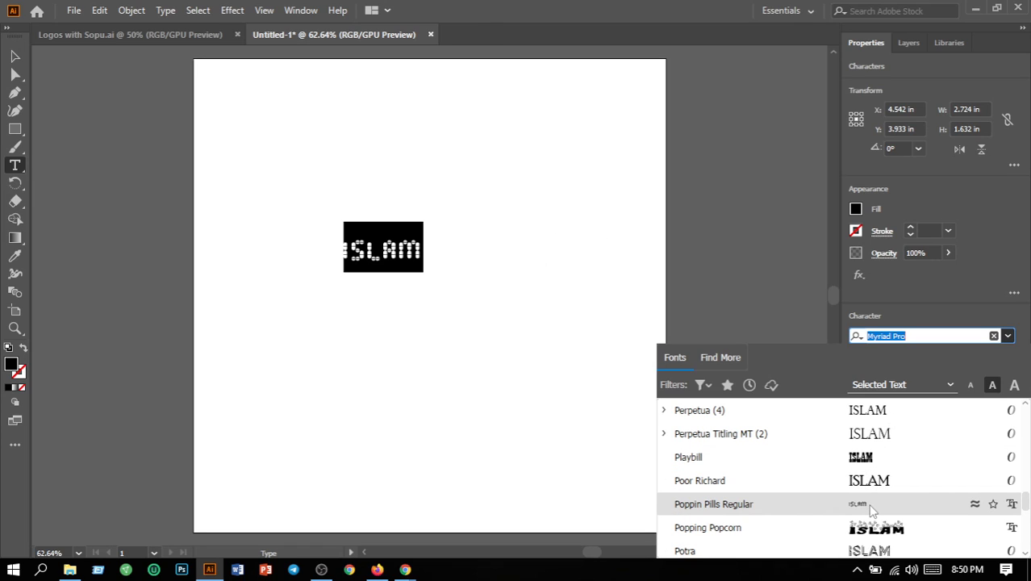
{"action": "scroll", "coordinate": [862, 468], "scroll_direction": "down", "scroll_amount": 1}
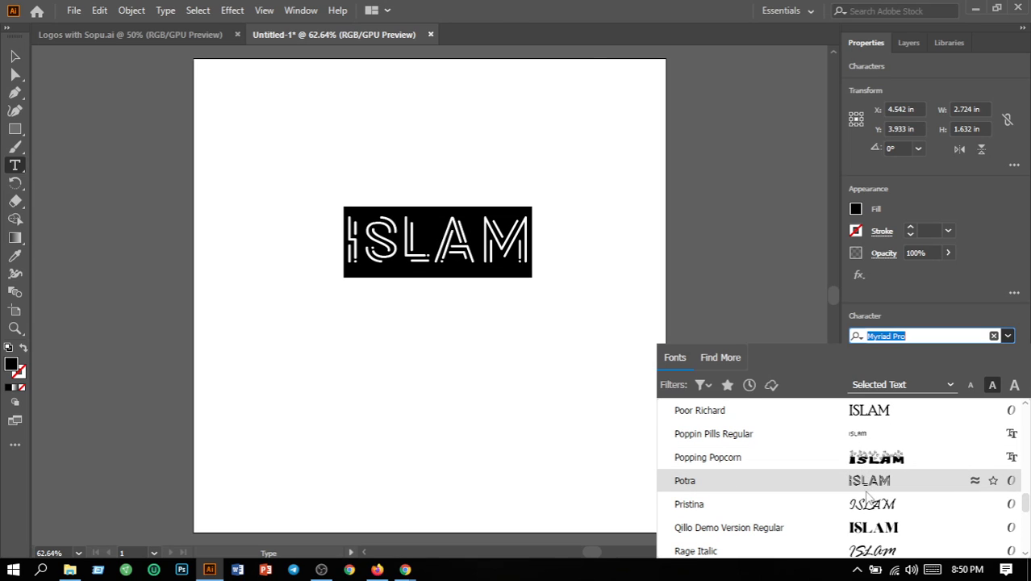
{"action": "scroll", "coordinate": [872, 534], "scroll_direction": "down", "scroll_amount": 6}
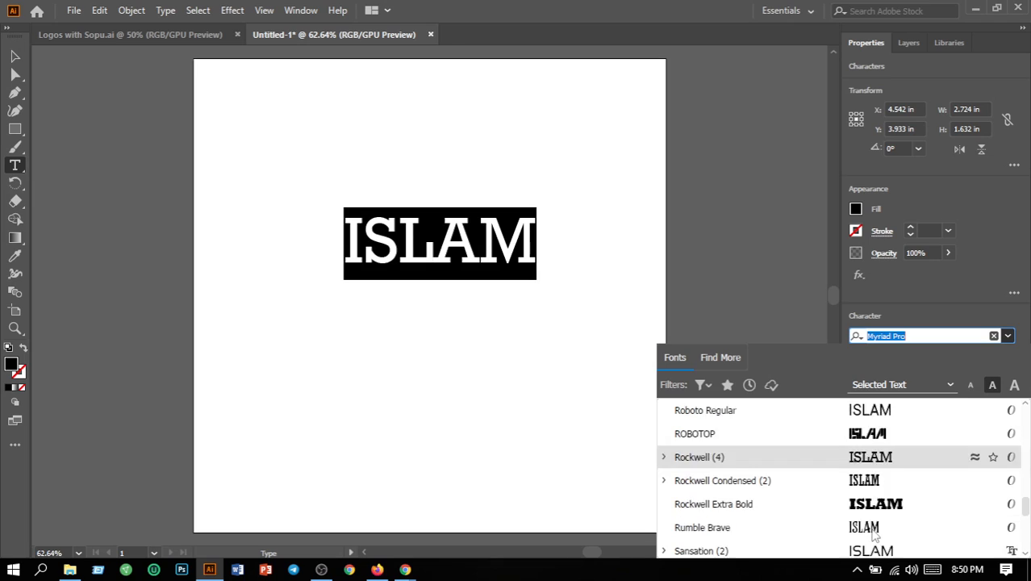
{"action": "scroll", "coordinate": [873, 534], "scroll_direction": "down", "scroll_amount": 2}
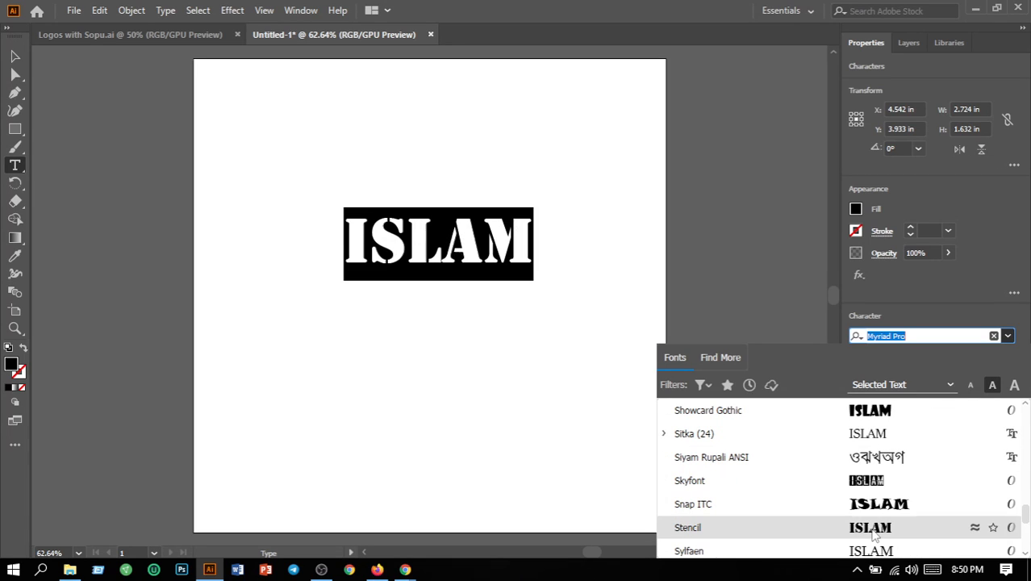
{"action": "scroll", "coordinate": [872, 534], "scroll_direction": "down", "scroll_amount": 4}
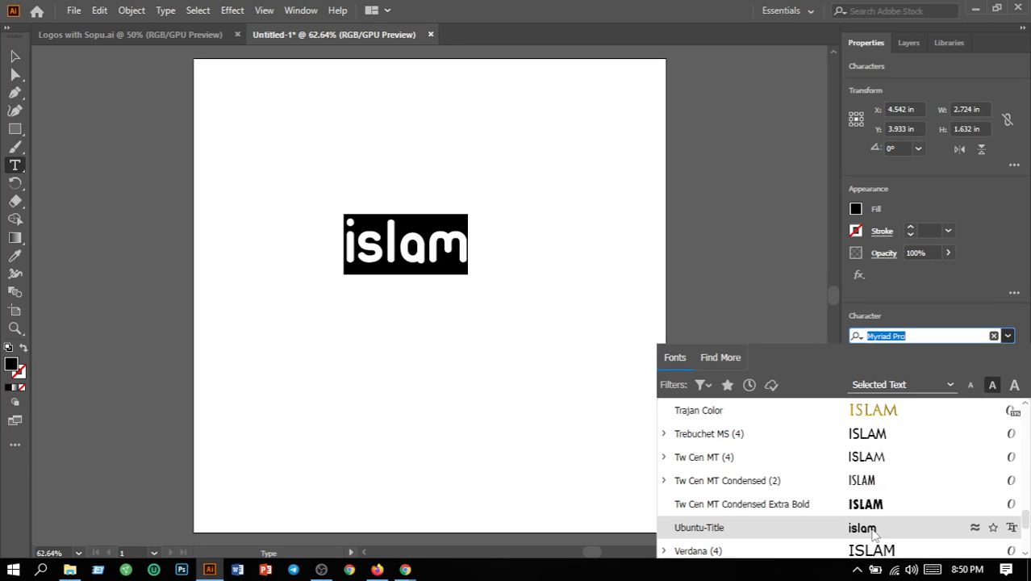
{"action": "scroll", "coordinate": [873, 534], "scroll_direction": "down", "scroll_amount": 1}
{"action": "scroll", "coordinate": [872, 534], "scroll_direction": "down", "scroll_amount": 1}
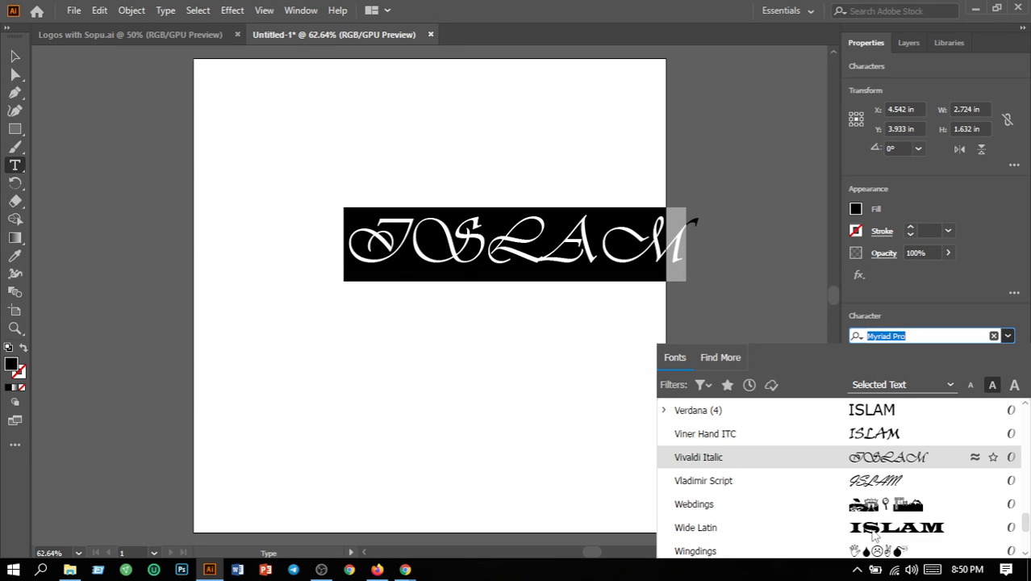
{"action": "scroll", "coordinate": [873, 534], "scroll_direction": "down", "scroll_amount": 2}
{"action": "scroll", "coordinate": [872, 534], "scroll_direction": "down", "scroll_amount": 2}
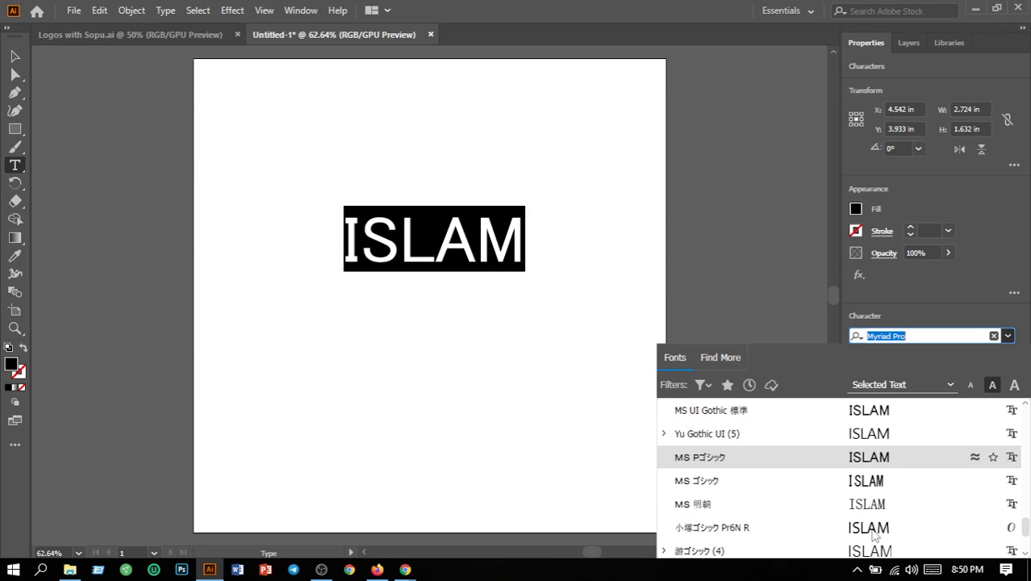
{"action": "scroll", "coordinate": [873, 534], "scroll_direction": "down", "scroll_amount": 1}
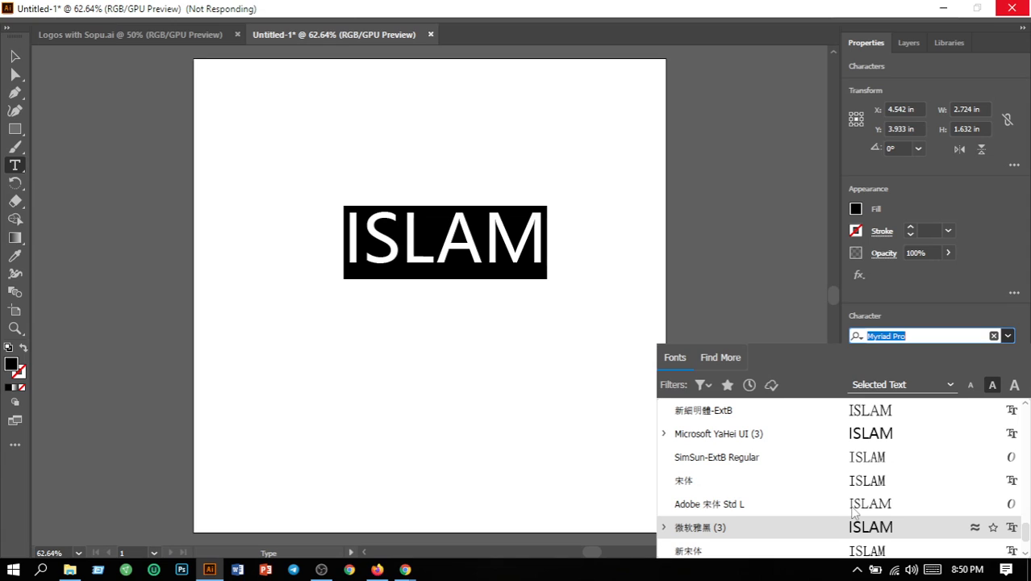
{"action": "scroll", "coordinate": [855, 513], "scroll_direction": "down", "scroll_amount": 1}
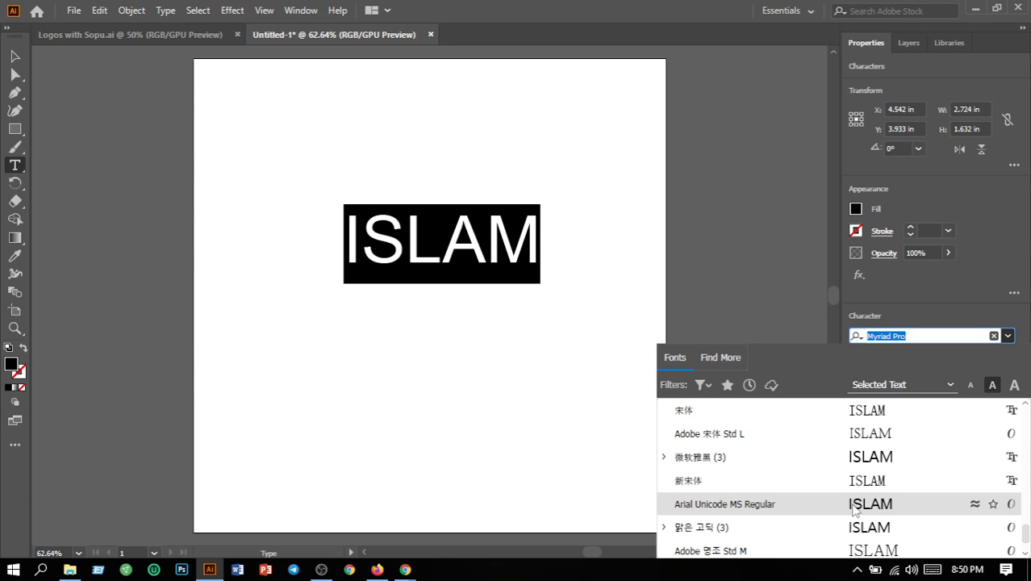
{"action": "scroll", "coordinate": [853, 511], "scroll_direction": "down", "scroll_amount": 5}
- Preview ISLAM again in the listed fonts from Adobe Arabic Regular back up to Myriad Pro, looking for an Islamic-style typeface
{"action": "scroll", "coordinate": [724, 463], "scroll_direction": "up", "scroll_amount": 6}
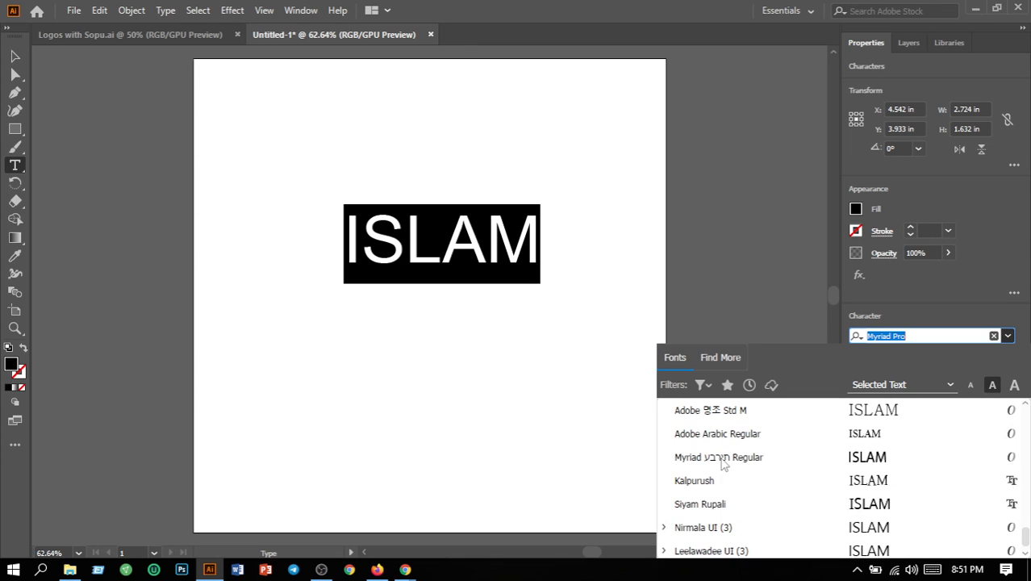
{"action": "scroll", "coordinate": [724, 463], "scroll_direction": "up", "scroll_amount": 4}
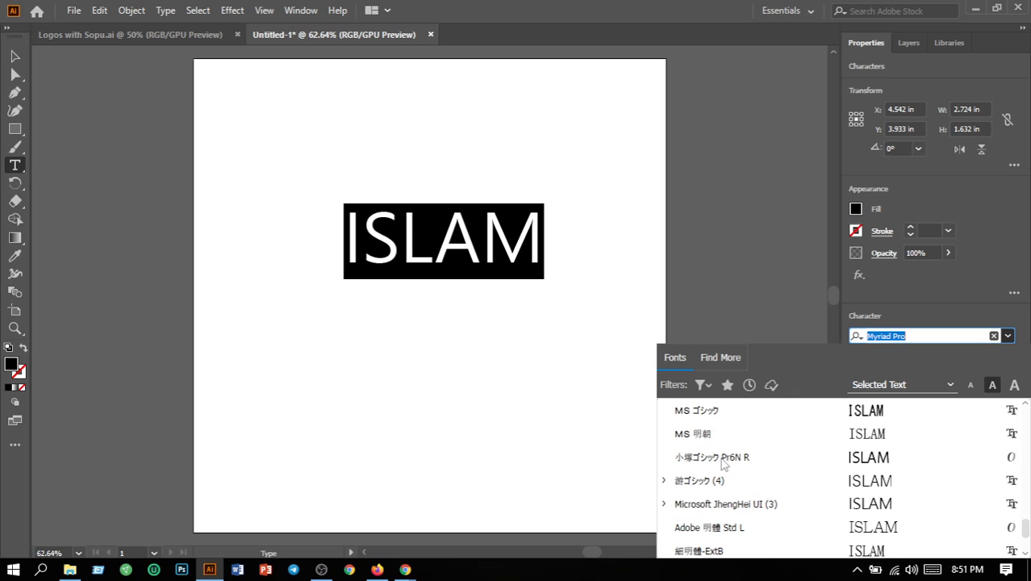
{"action": "scroll", "coordinate": [724, 463], "scroll_direction": "up", "scroll_amount": 3}
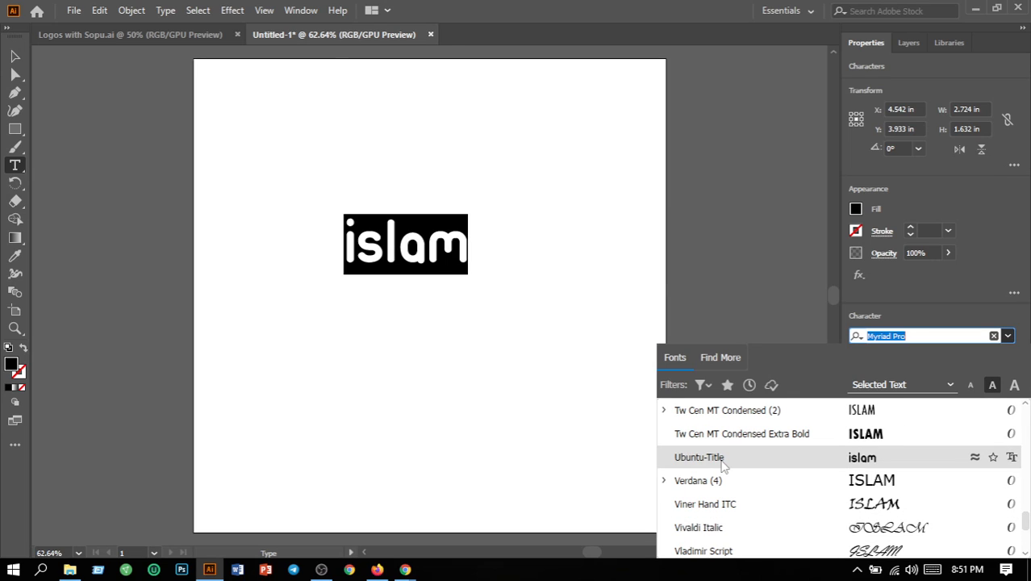
{"action": "scroll", "coordinate": [723, 466], "scroll_direction": "up", "scroll_amount": 2}
{"action": "scroll", "coordinate": [724, 466], "scroll_direction": "up", "scroll_amount": 1}
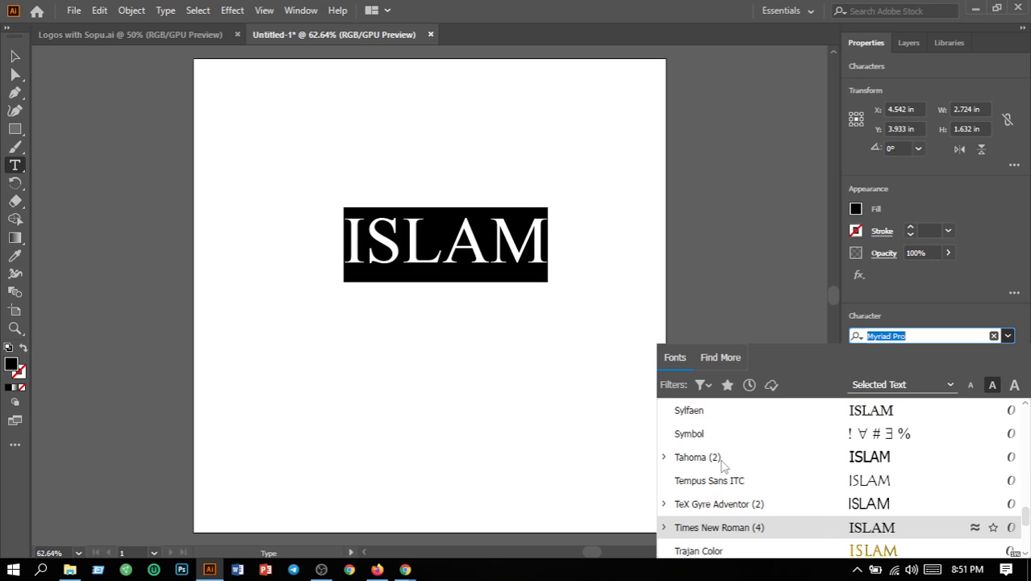
{"action": "scroll", "coordinate": [723, 465], "scroll_direction": "up", "scroll_amount": 2}
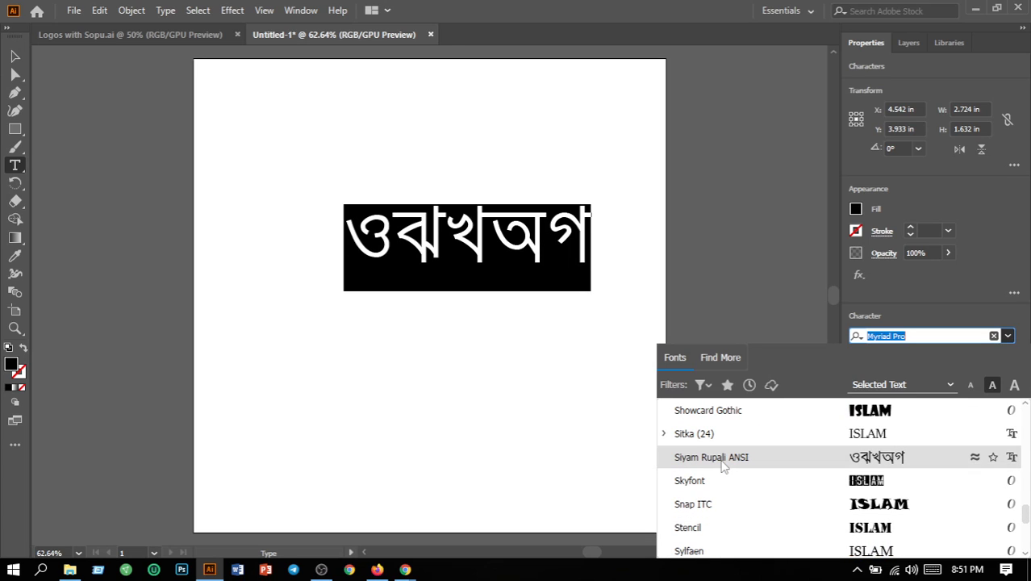
{"action": "scroll", "coordinate": [723, 466], "scroll_direction": "up", "scroll_amount": 1}
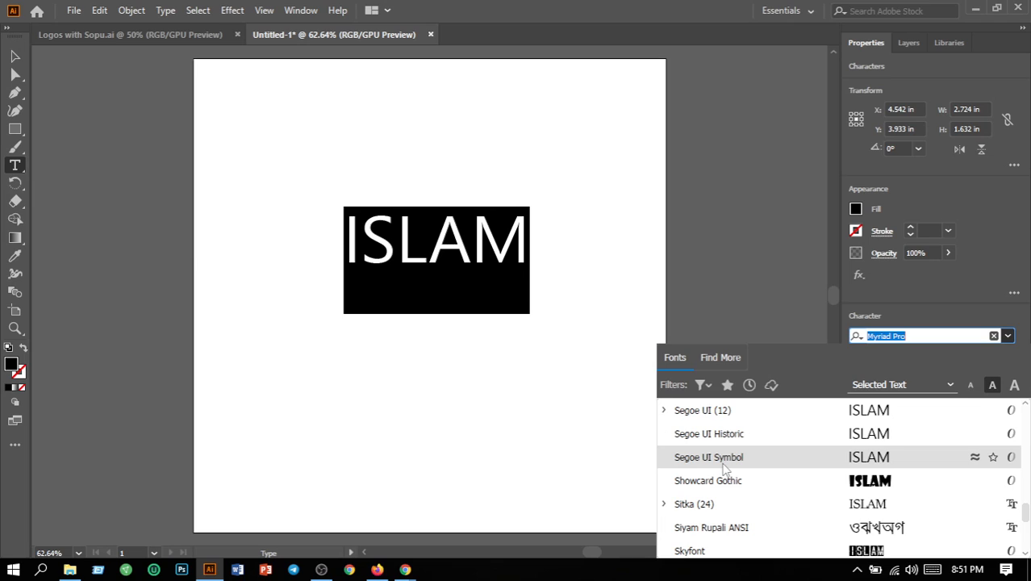
{"action": "scroll", "coordinate": [724, 469], "scroll_direction": "up", "scroll_amount": 3}
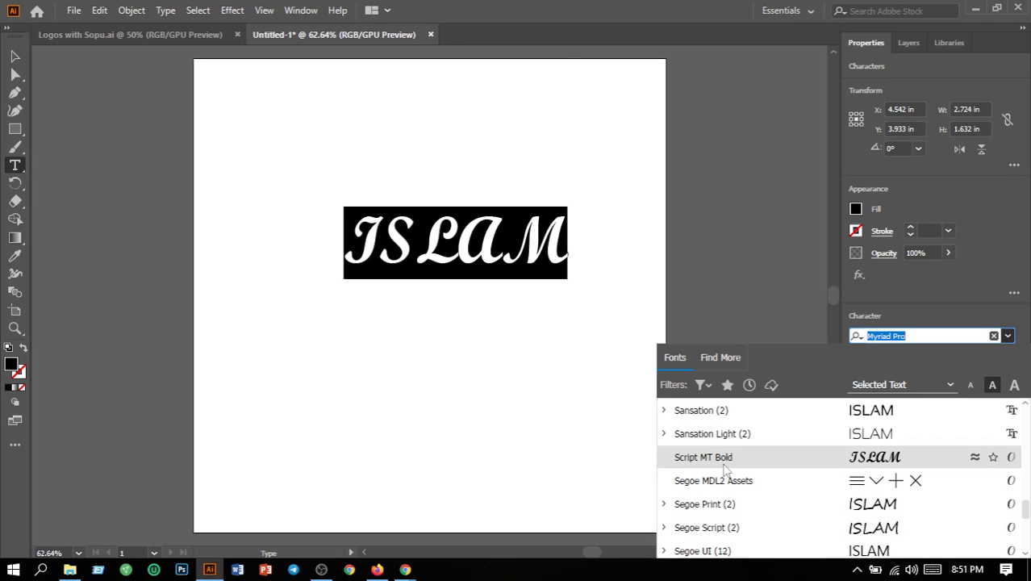
{"action": "scroll", "coordinate": [724, 469], "scroll_direction": "up", "scroll_amount": 1}
{"action": "scroll", "coordinate": [724, 470], "scroll_direction": "up", "scroll_amount": 1}
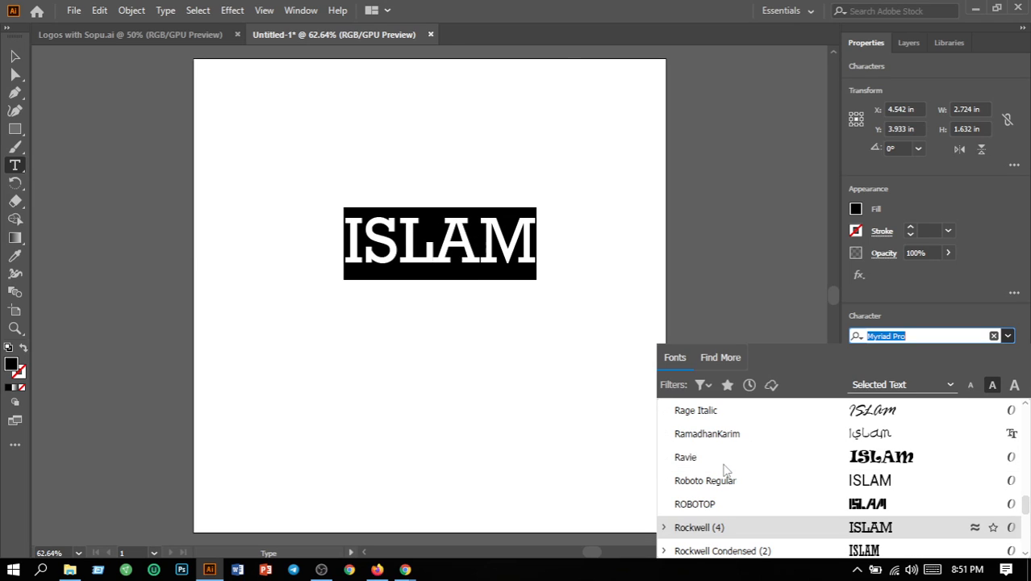
{"action": "scroll", "coordinate": [724, 470], "scroll_direction": "up", "scroll_amount": 3}
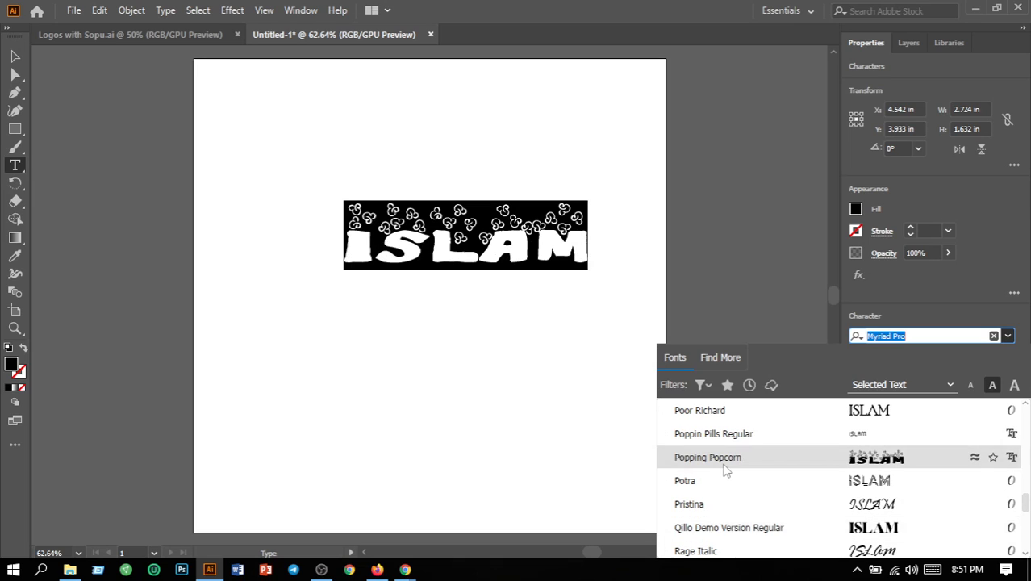
{"action": "scroll", "coordinate": [724, 469], "scroll_direction": "up", "scroll_amount": 1}
{"action": "scroll", "coordinate": [725, 469], "scroll_direction": "up", "scroll_amount": 1}
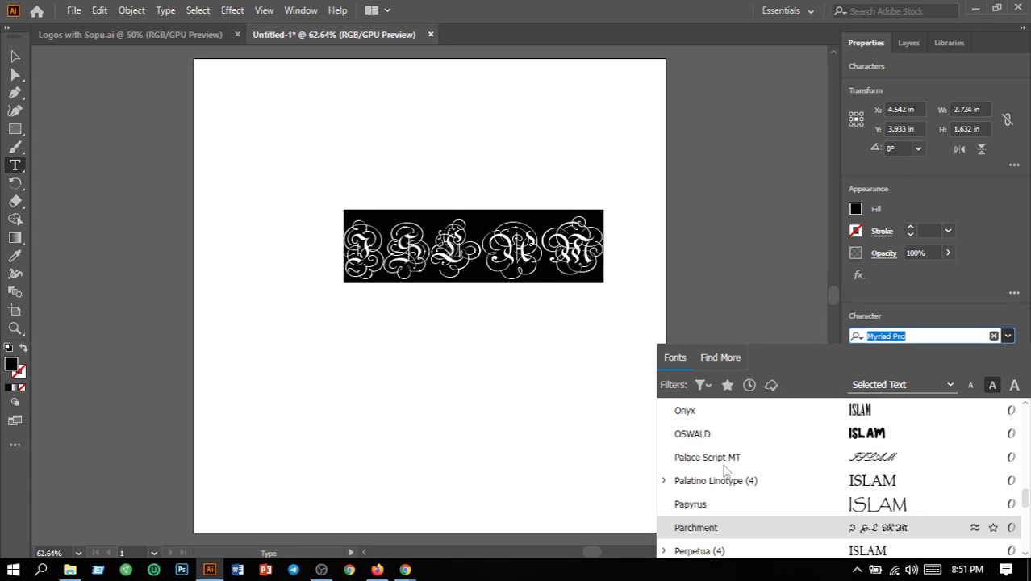
{"action": "scroll", "coordinate": [724, 469], "scroll_direction": "up", "scroll_amount": 4}
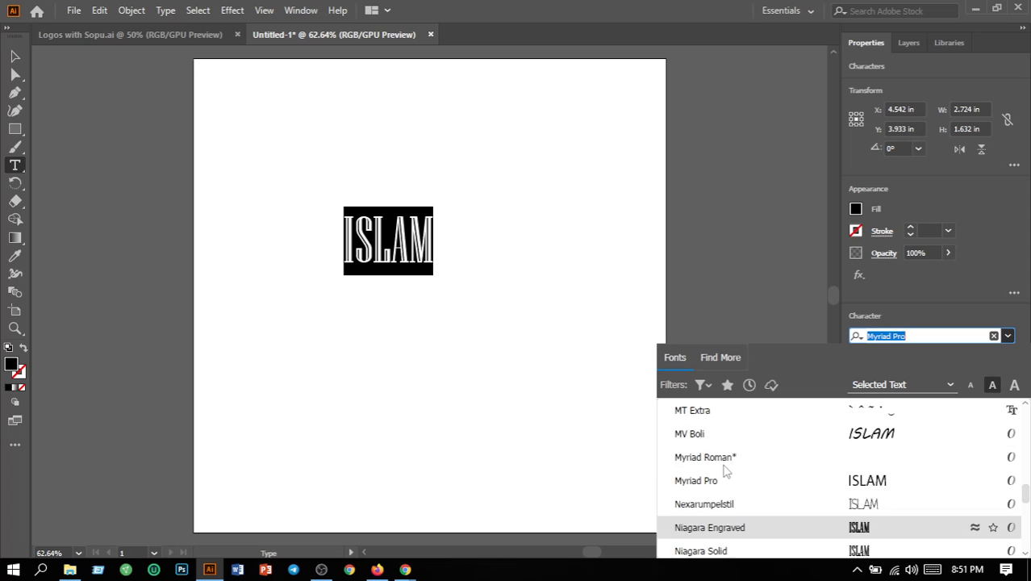
- Preview ISLAM in the fonts listed before Myriad Pro, back to Harrington, comparing decorative candidates such as KhodijahFree and Informal Roman
{"action": "scroll", "coordinate": [724, 472], "scroll_direction": "up", "scroll_amount": 1}
{"action": "scroll", "coordinate": [724, 472], "scroll_direction": "up", "scroll_amount": 1}
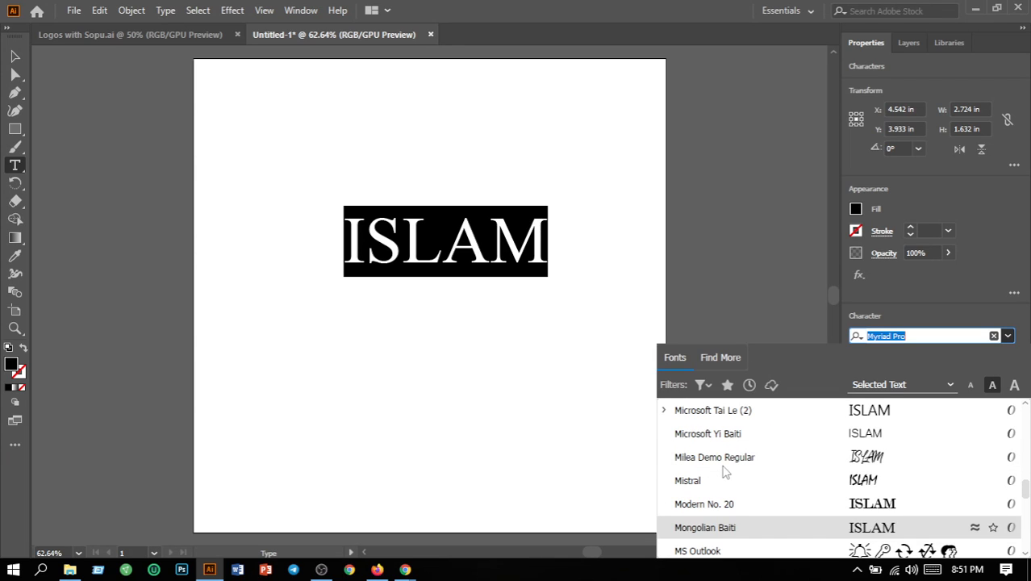
{"action": "scroll", "coordinate": [725, 472], "scroll_direction": "up", "scroll_amount": 3}
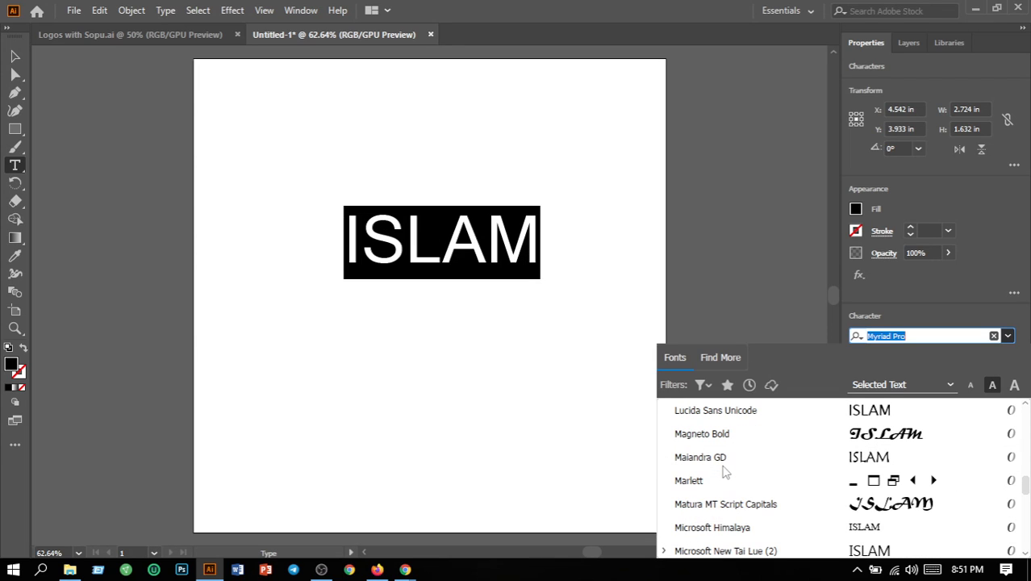
{"action": "scroll", "coordinate": [724, 472], "scroll_direction": "up", "scroll_amount": 3}
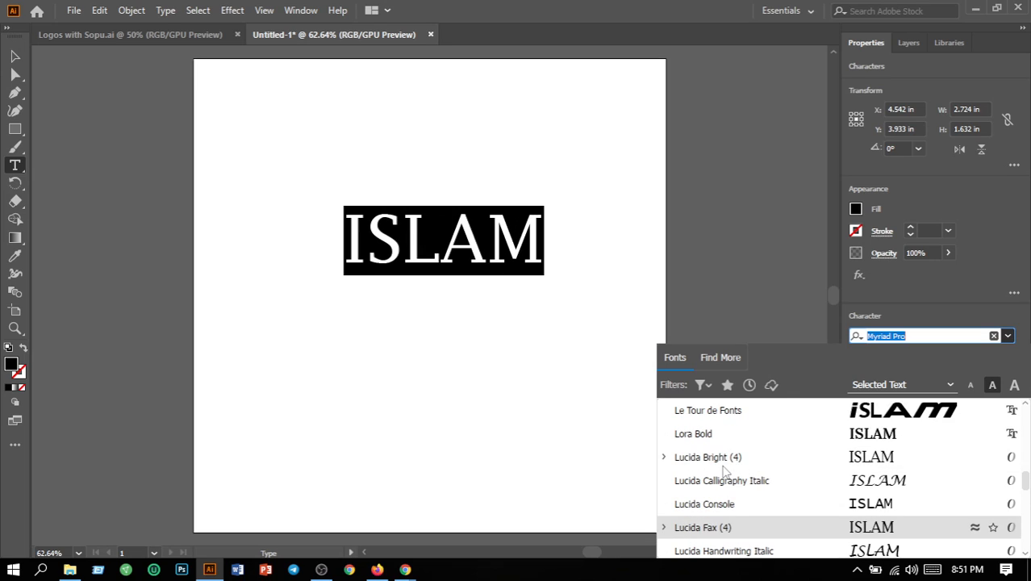
{"action": "scroll", "coordinate": [724, 472], "scroll_direction": "up", "scroll_amount": 5}
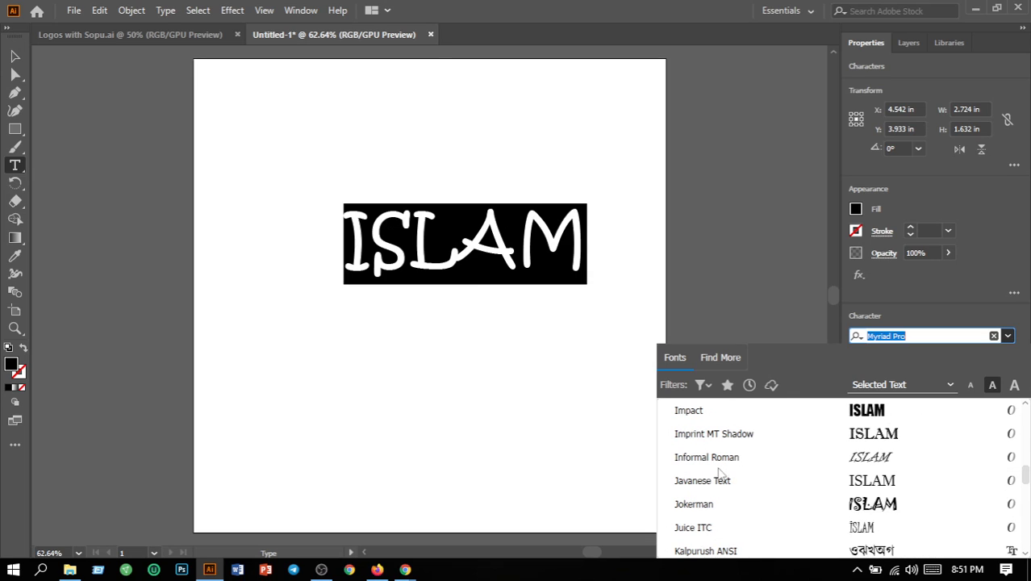
{"action": "scroll", "coordinate": [716, 475], "scroll_direction": "down", "scroll_amount": 2}
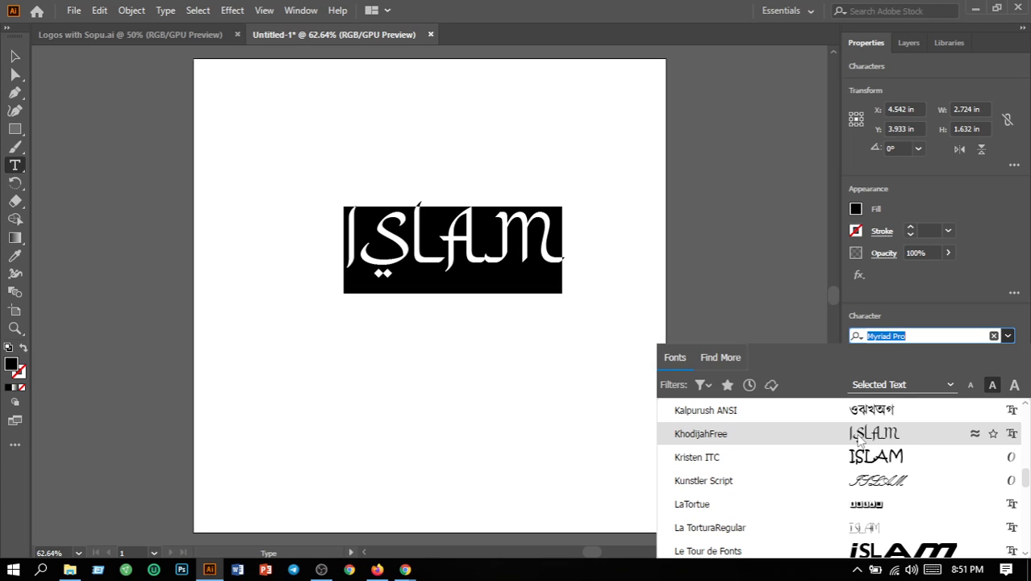
{"action": "scroll", "coordinate": [867, 458], "scroll_direction": "up", "scroll_amount": 2}
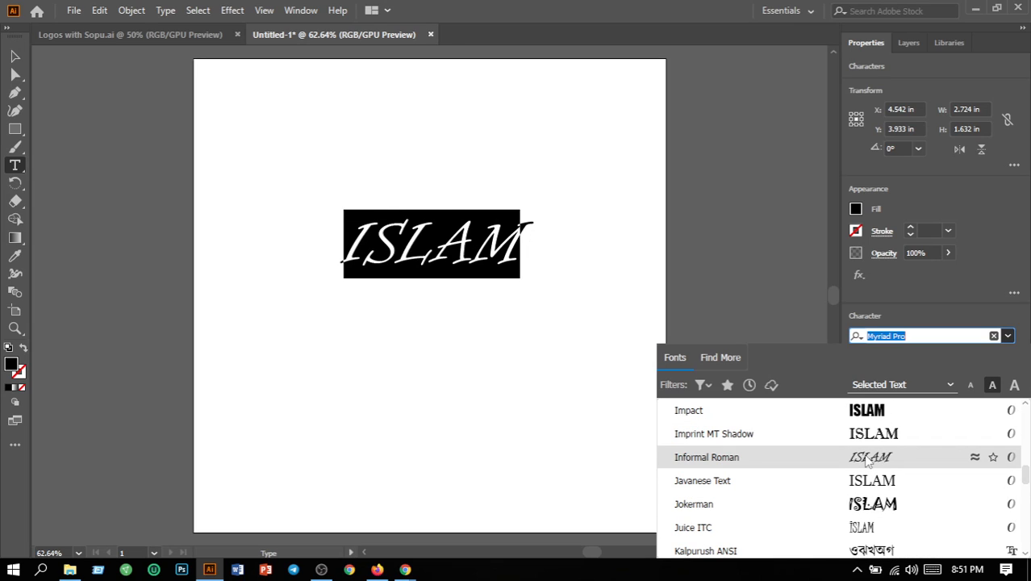
{"action": "scroll", "coordinate": [865, 502], "scroll_direction": "up", "scroll_amount": 1}
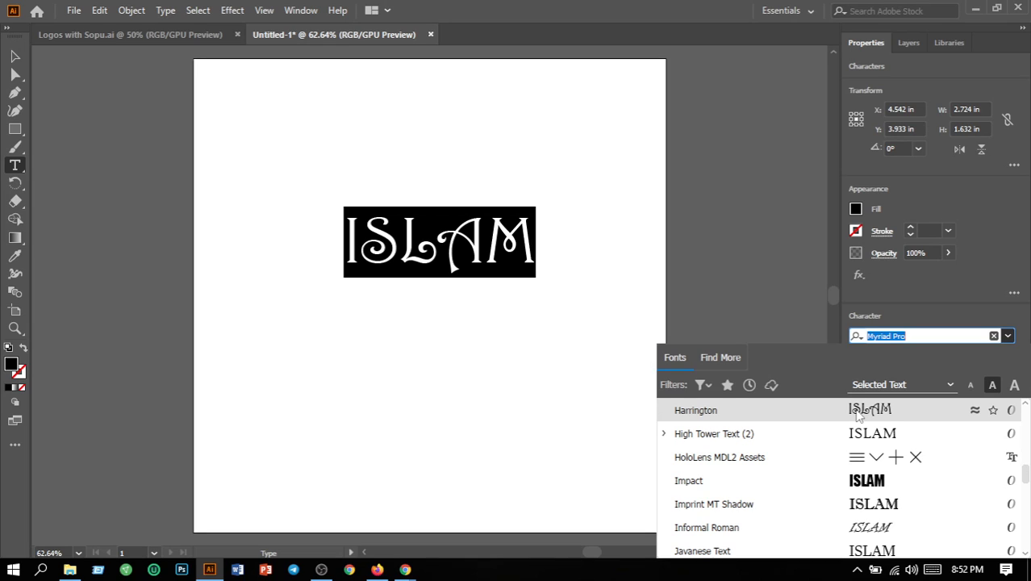
- Preview ISLAM in the fonts listed before Harrington, from Goudy Stout back to the variable fonts, looking for a decorative candidate
{"action": "scroll", "coordinate": [854, 427], "scroll_direction": "up", "scroll_amount": 2}
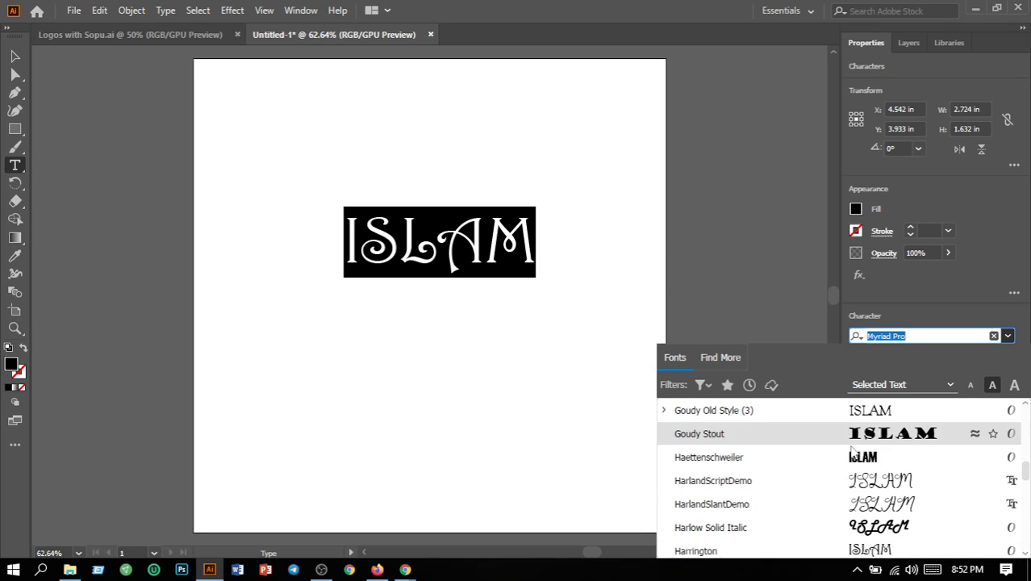
{"action": "scroll", "coordinate": [852, 449], "scroll_direction": "up", "scroll_amount": 3}
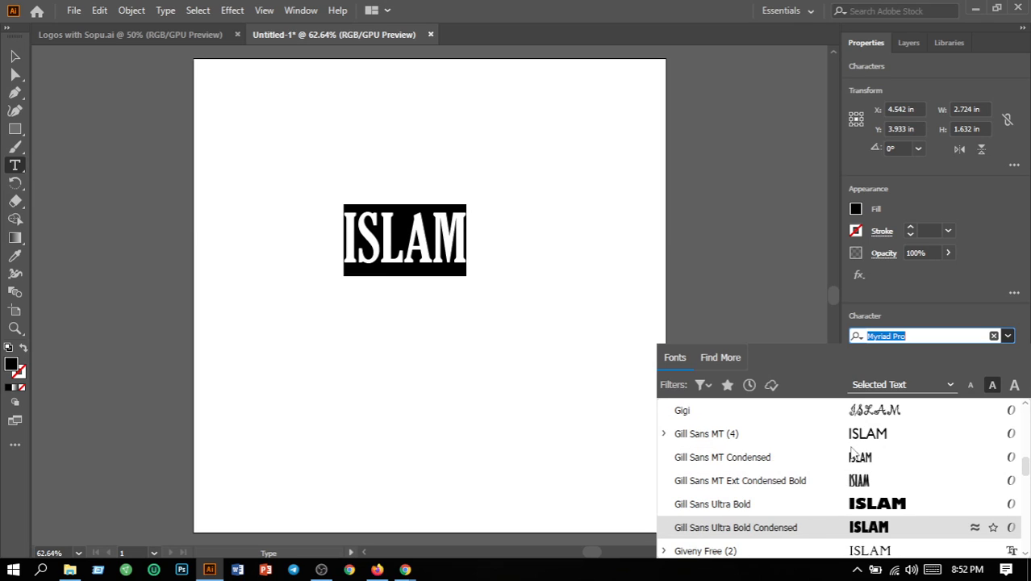
{"action": "scroll", "coordinate": [852, 450], "scroll_direction": "up", "scroll_amount": 4}
{"action": "scroll", "coordinate": [852, 452], "scroll_direction": "up", "scroll_amount": 1}
{"action": "scroll", "coordinate": [852, 454], "scroll_direction": "up", "scroll_amount": 5}
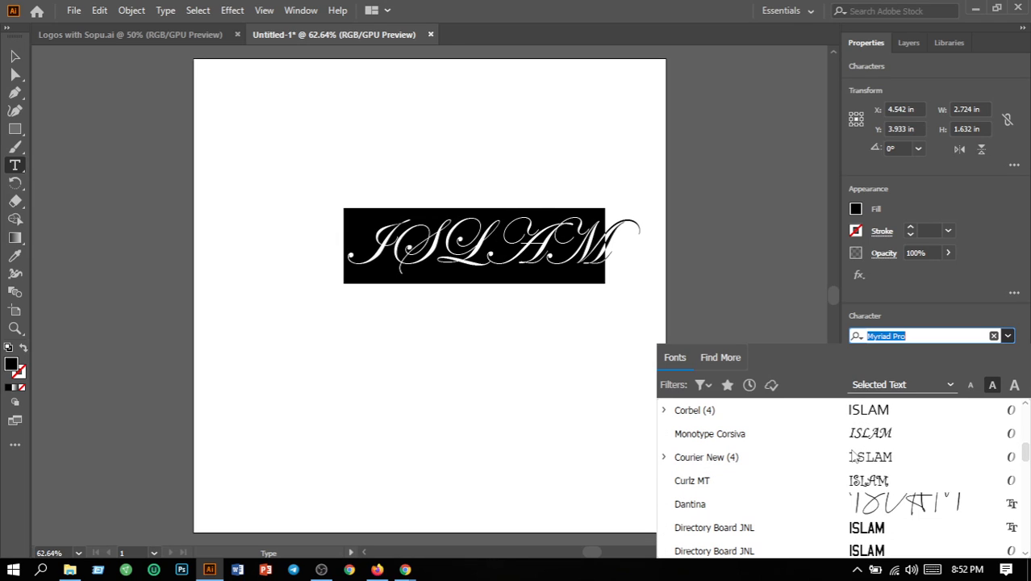
{"action": "scroll", "coordinate": [851, 456], "scroll_direction": "up", "scroll_amount": 3}
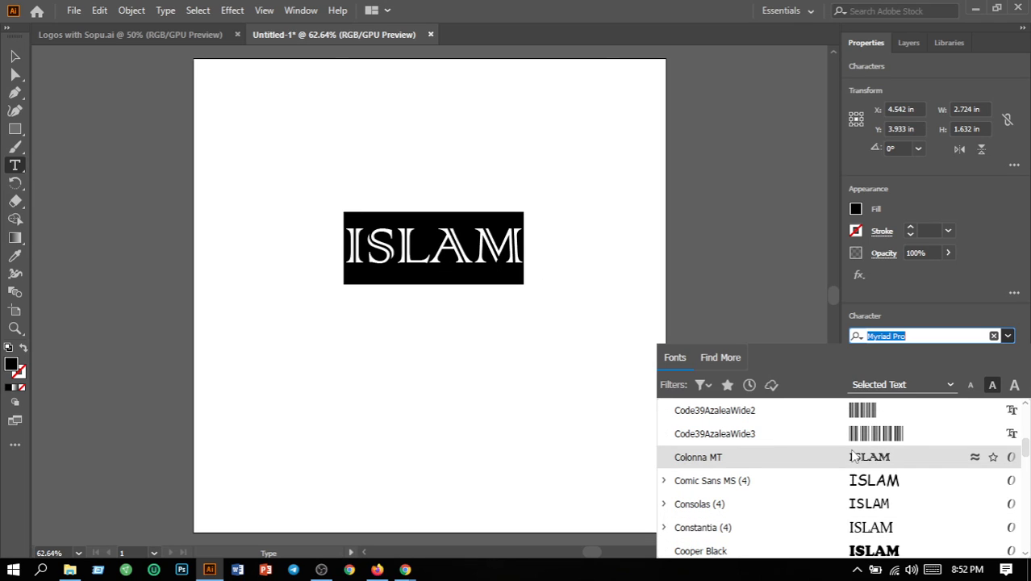
{"action": "scroll", "coordinate": [853, 456], "scroll_direction": "up", "scroll_amount": 1}
{"action": "scroll", "coordinate": [853, 457], "scroll_direction": "up", "scroll_amount": 1}
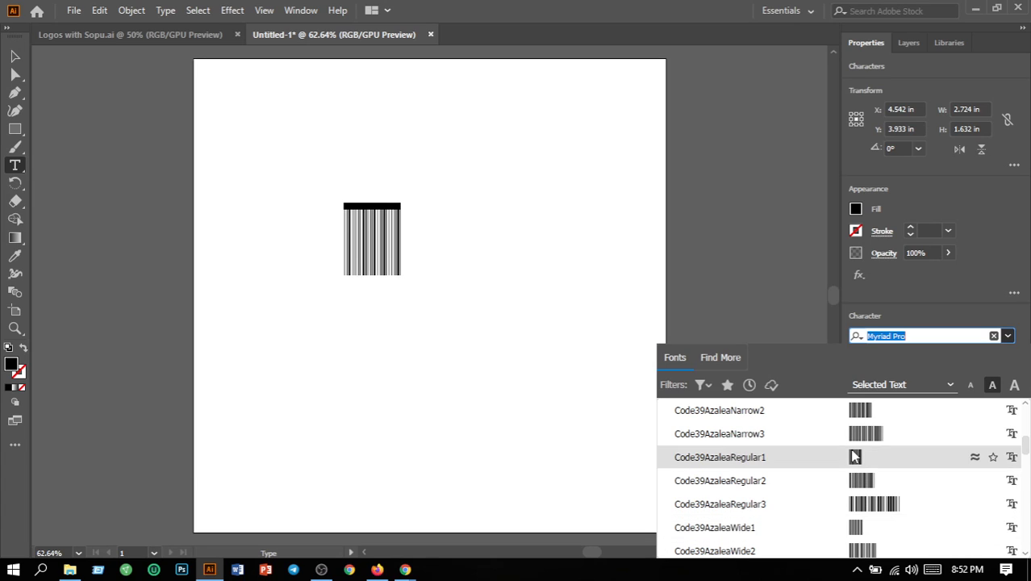
{"action": "scroll", "coordinate": [855, 456], "scroll_direction": "up", "scroll_amount": 4}
{"action": "scroll", "coordinate": [856, 457], "scroll_direction": "up", "scroll_amount": 2}
{"action": "scroll", "coordinate": [853, 475], "scroll_direction": "up", "scroll_amount": 2}
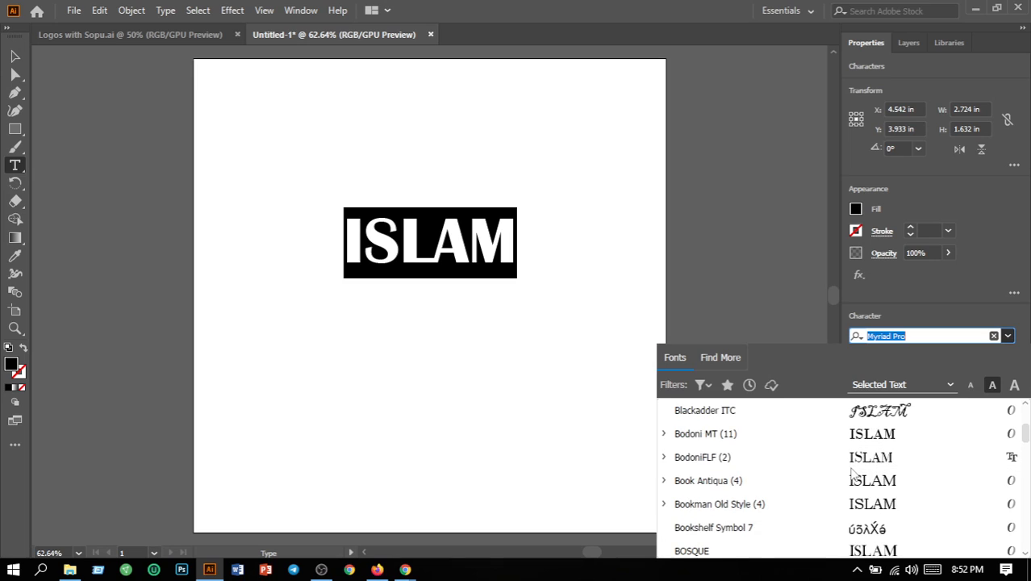
{"action": "scroll", "coordinate": [854, 474], "scroll_direction": "up", "scroll_amount": 3}
{"action": "scroll", "coordinate": [849, 475], "scroll_direction": "up", "scroll_amount": 6}
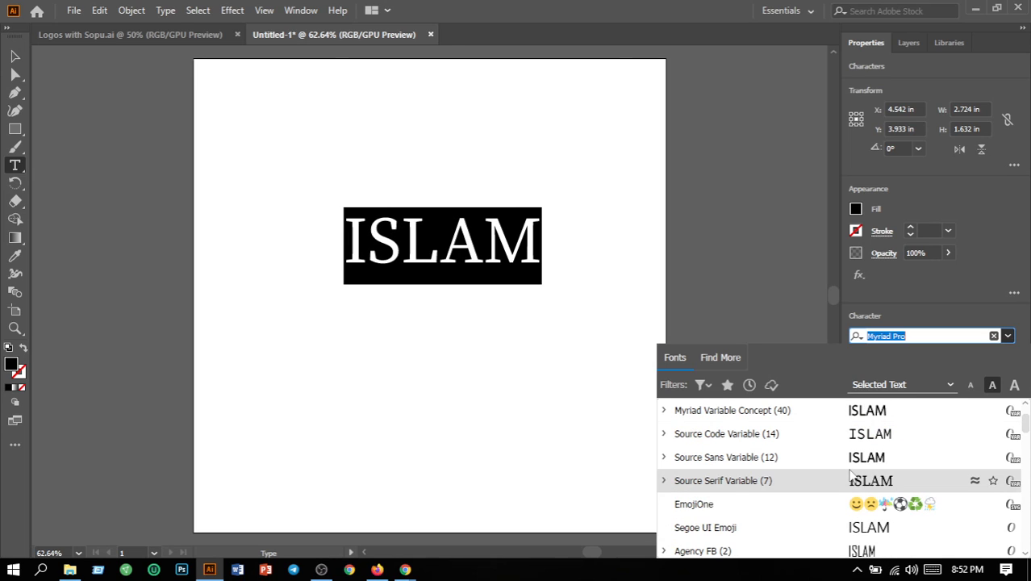
- Set the ISLAM text in the ornate Parchment font from the start of the font list
{"action": "scroll", "coordinate": [849, 474], "scroll_direction": "up", "scroll_amount": 4}
{"action": "scroll", "coordinate": [849, 476], "scroll_direction": "up", "scroll_amount": 2}
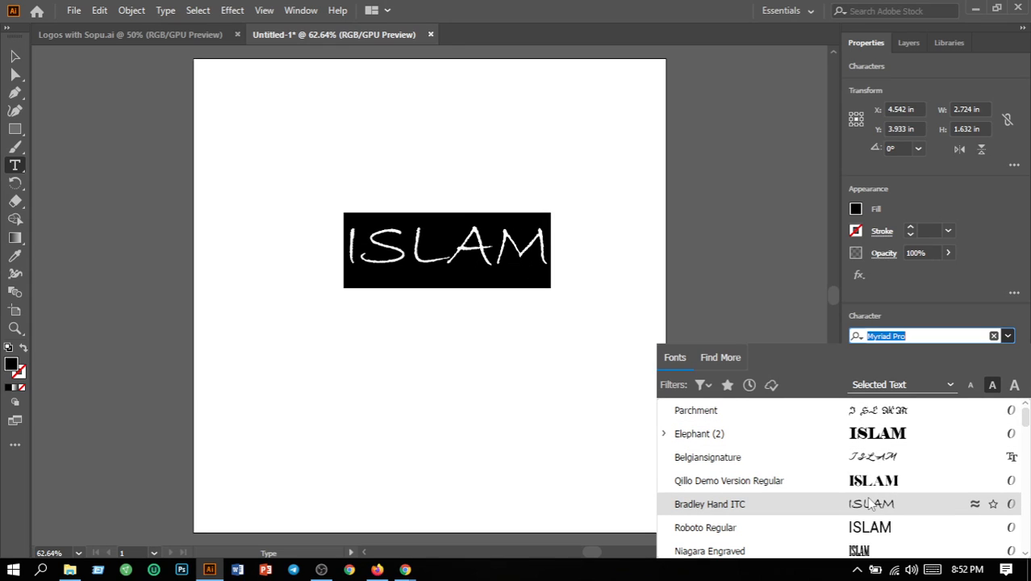
{"action": "left_click", "coordinate": [887, 411]}
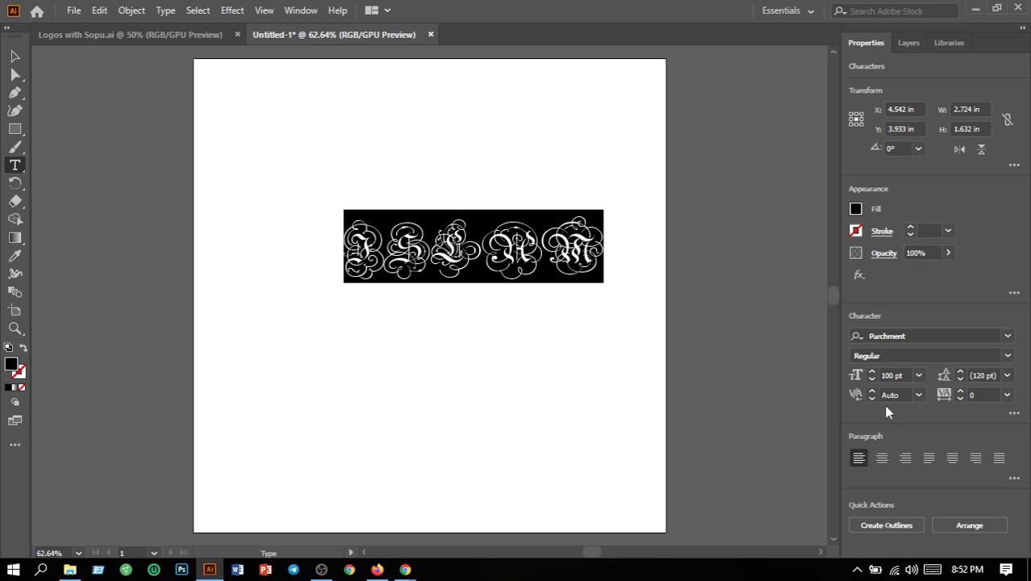
- Move the ISLAM text back near the artboard's horizontal center, at about X 4.93 in and Y 3.96 in
{"action": "left_click", "coordinate": [15, 57]}
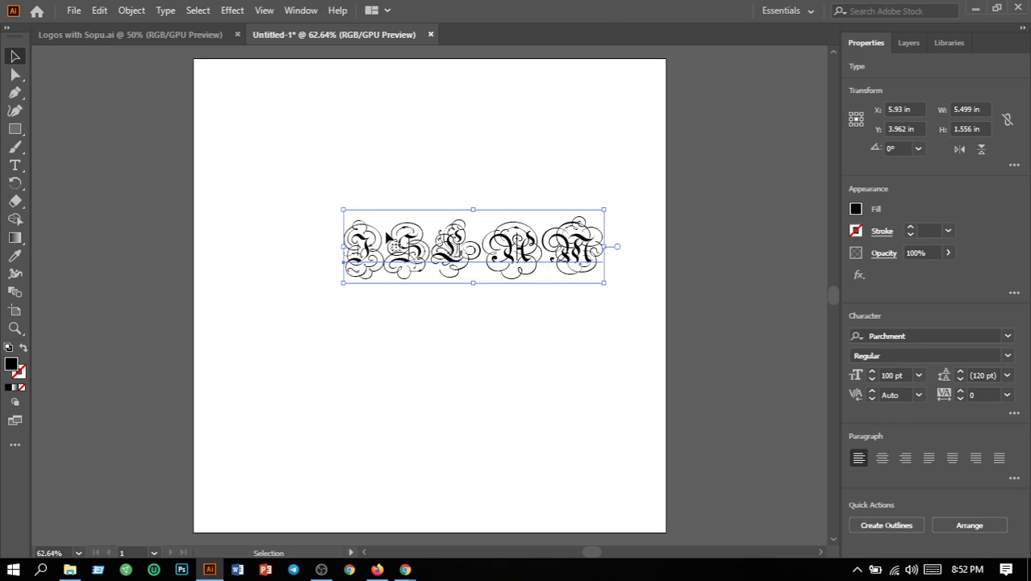
{"action": "left_click_drag", "start_coordinate": [432, 257], "coordinate": [407, 266]}
{"action": "left_click", "coordinate": [442, 364]}
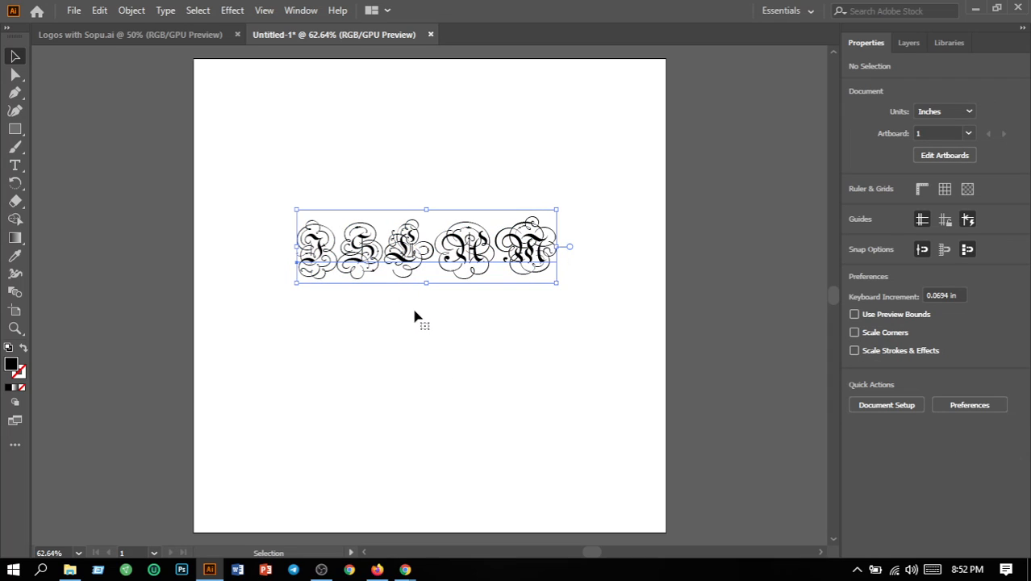
{"action": "left_click", "coordinate": [414, 313]}
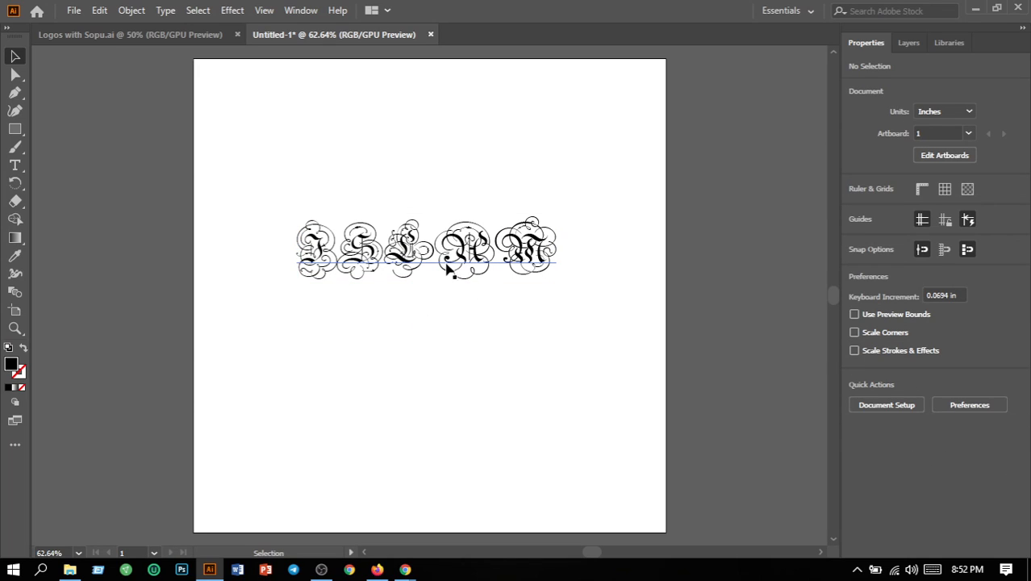
{"action": "left_click", "coordinate": [321, 247]}
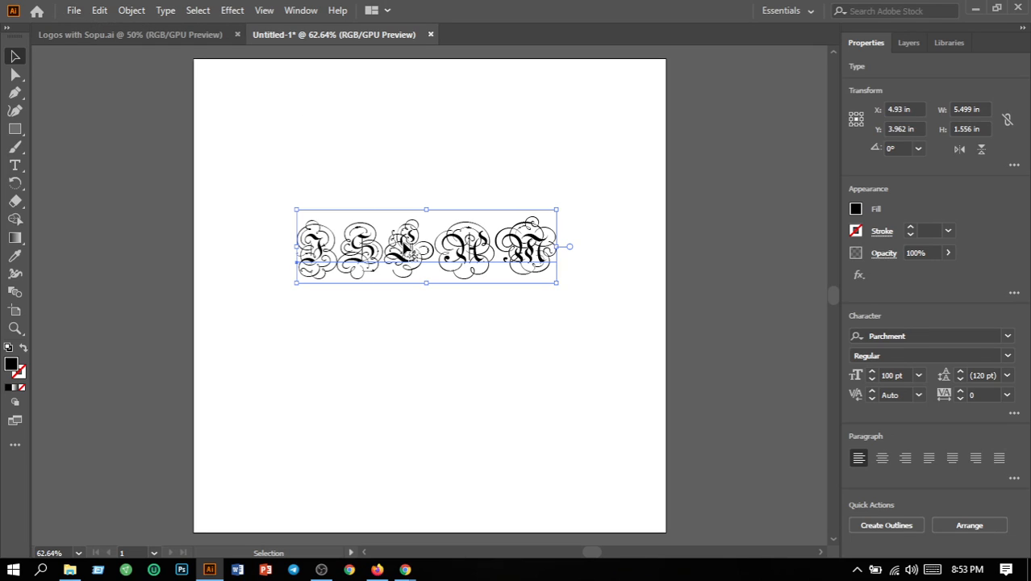
{"action": "left_click", "coordinate": [398, 351]}
- Fill the ISLAM text with the gold color #FFD700
{"action": "left_click_drag", "start_coordinate": [272, 203], "coordinate": [500, 328]}
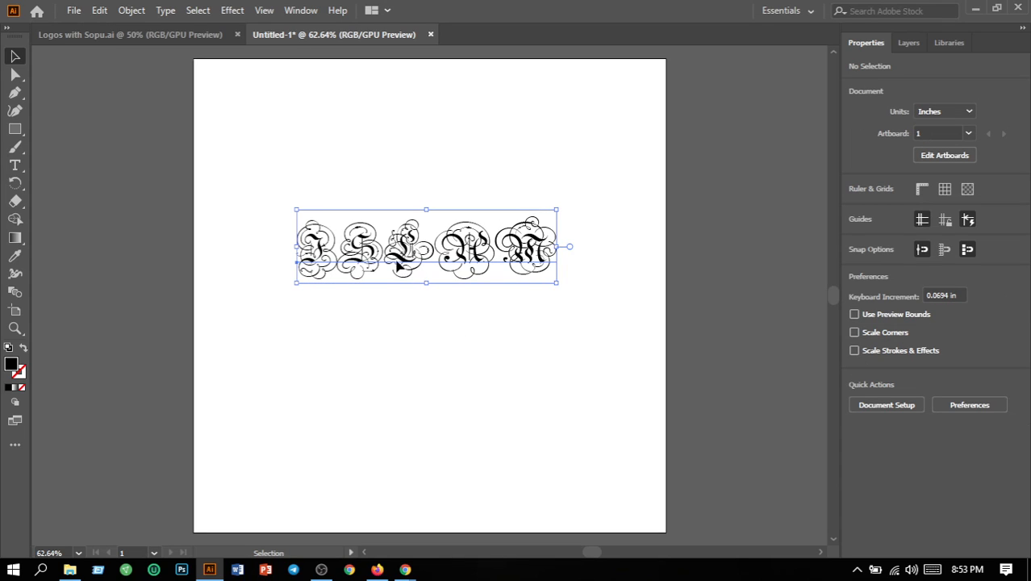
{"action": "double_click", "coordinate": [9, 365]}
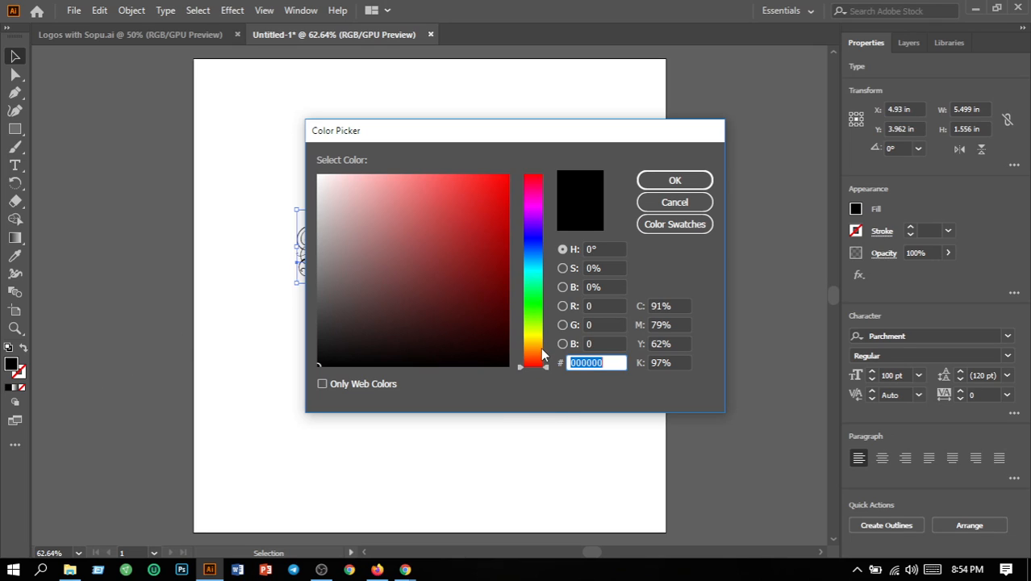
{"action": "left_click_drag", "start_coordinate": [534, 343], "coordinate": [534, 343]}
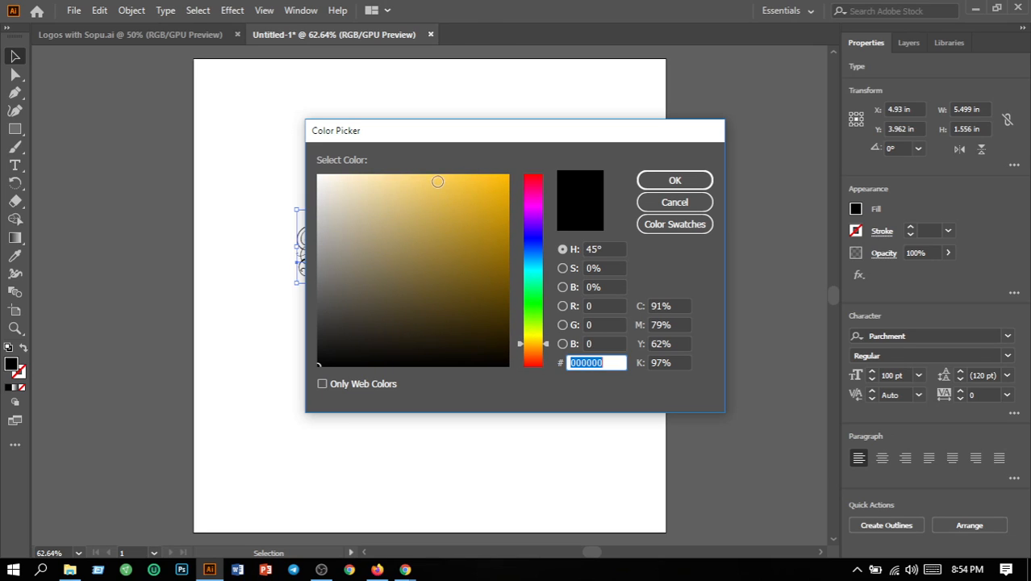
{"action": "left_click", "coordinate": [459, 174]}
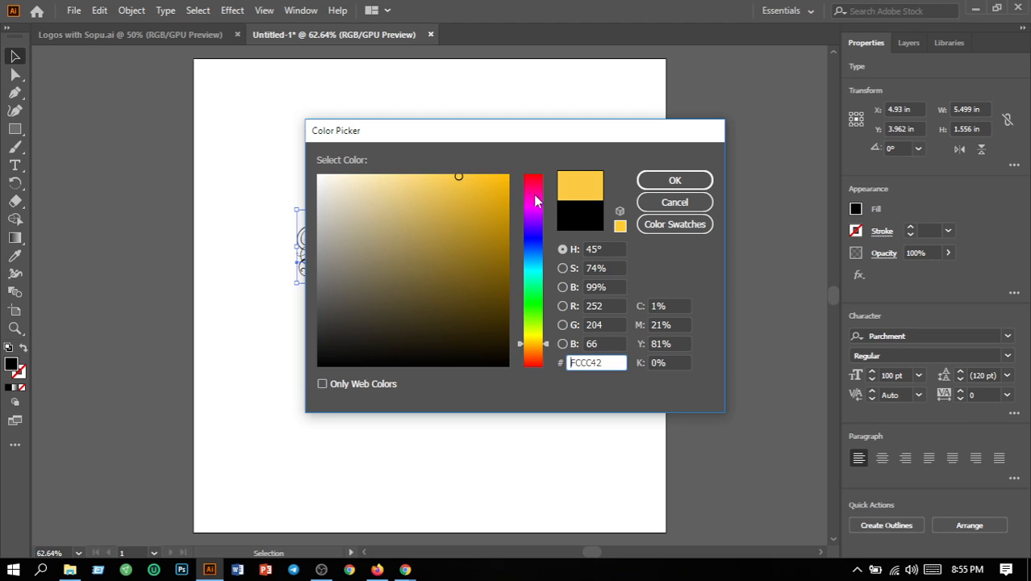
{"action": "left_click_drag", "start_coordinate": [604, 362], "coordinate": [564, 364]}
{"action": "type", "text": "ffd700"}
{"action": "key", "text": "Return"}
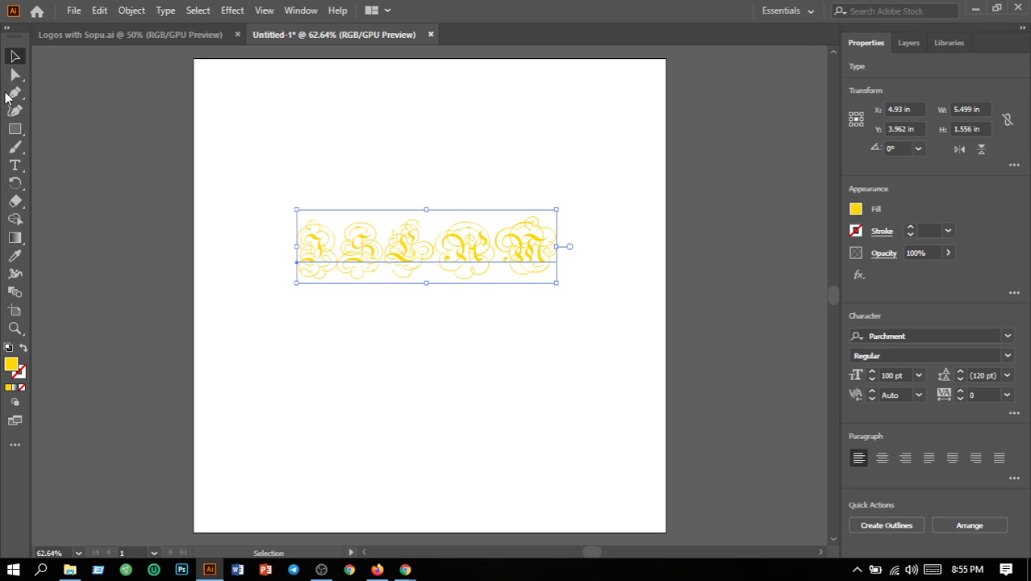
- Add a new line of text reading "WHAT. WHY. HOW" in capitals just below ISLAM
{"action": "left_click", "coordinate": [21, 165]}
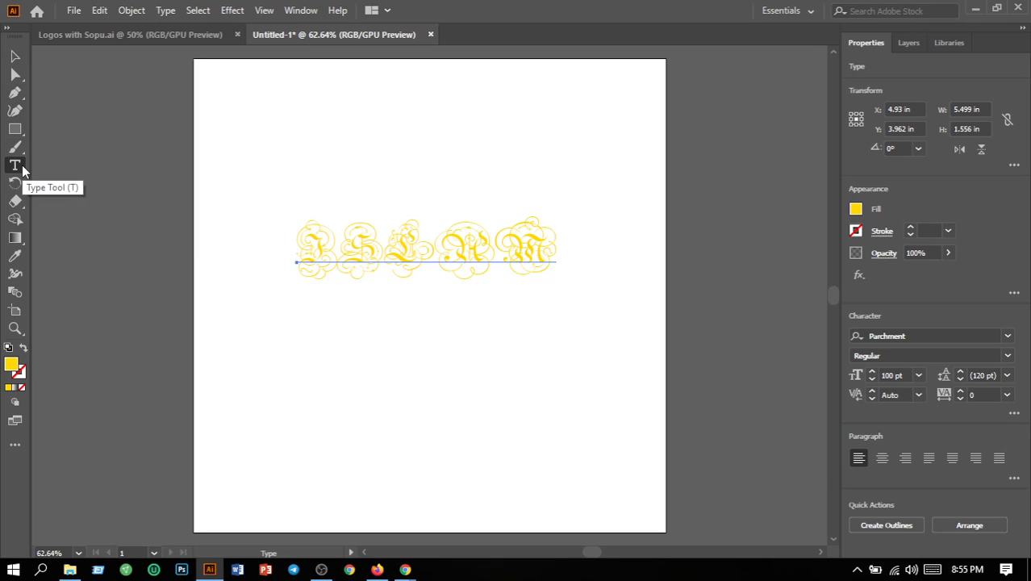
{"action": "left_click", "coordinate": [293, 329]}
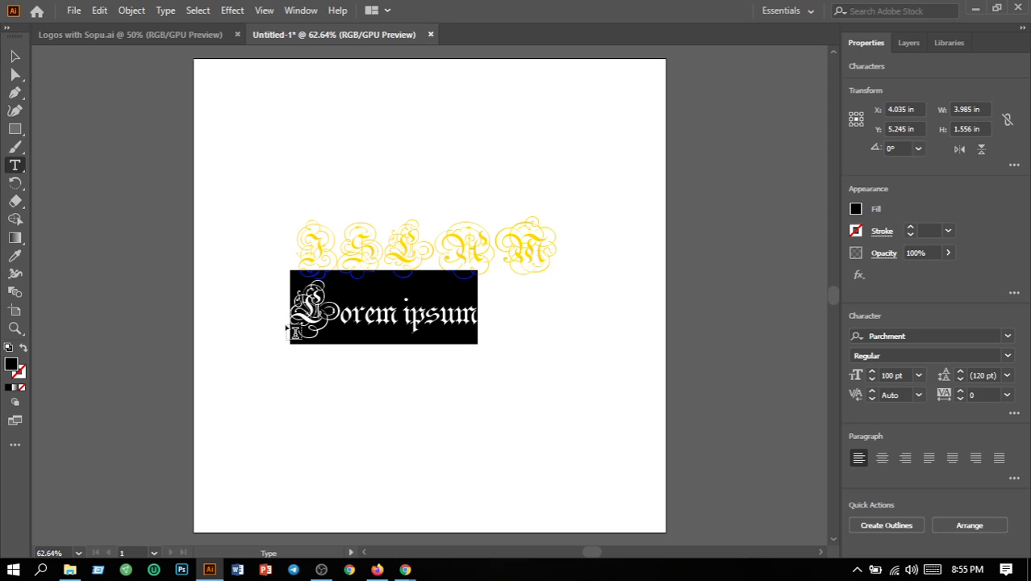
{"action": "type", "text": "W"}
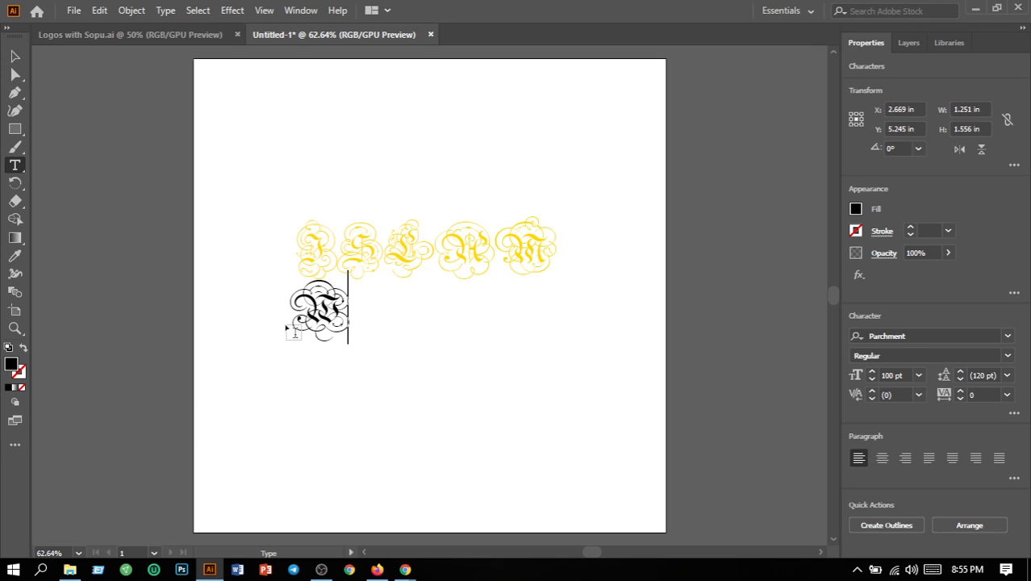
{"action": "type", "text": "H"}
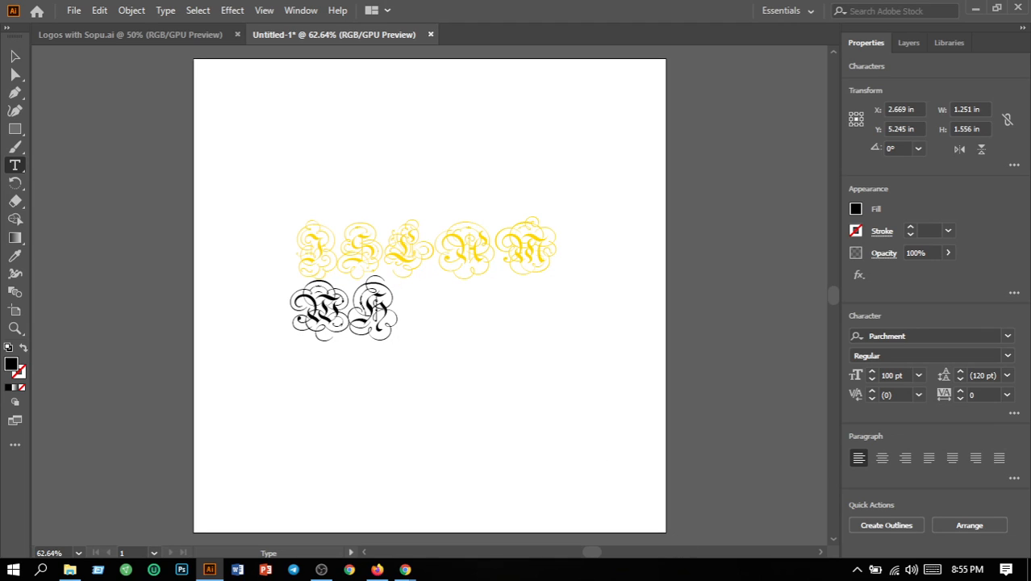
{"action": "left_click", "coordinate": [931, 571]}
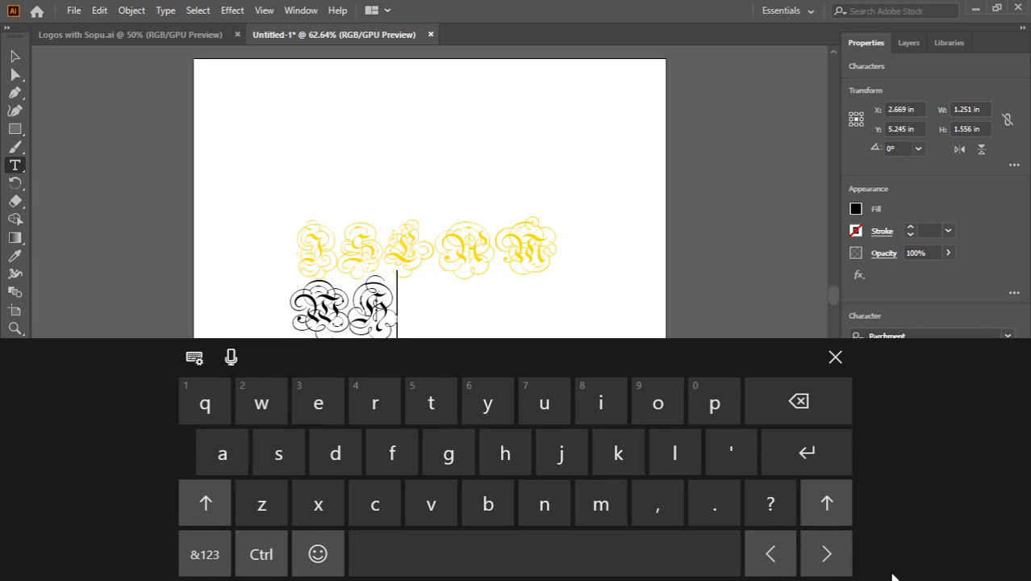
{"action": "left_click", "coordinate": [206, 502]}
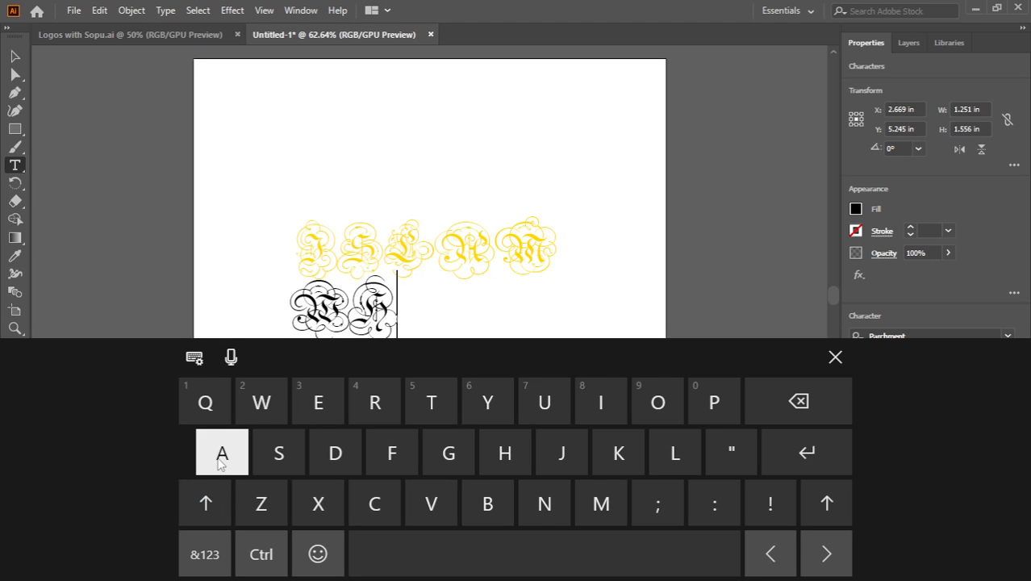
{"action": "left_click", "coordinate": [221, 456]}
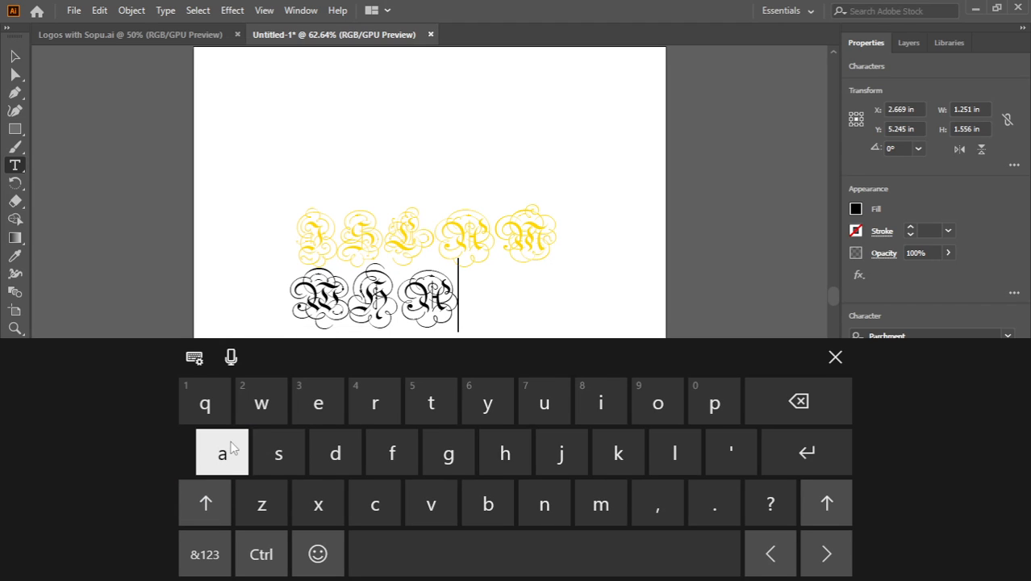
{"action": "left_click", "coordinate": [440, 413]}
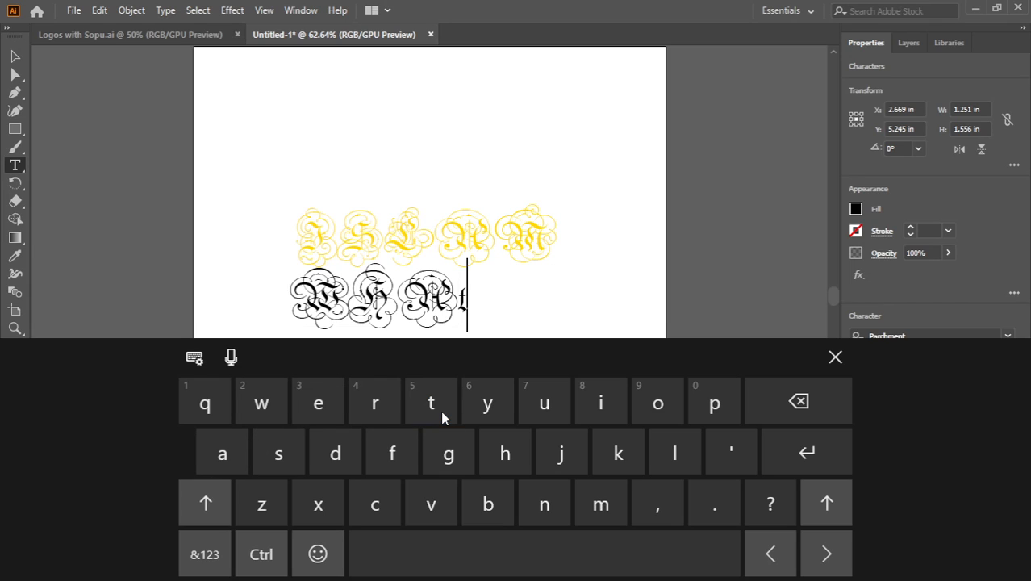
{"action": "key", "text": "BackSpace"}
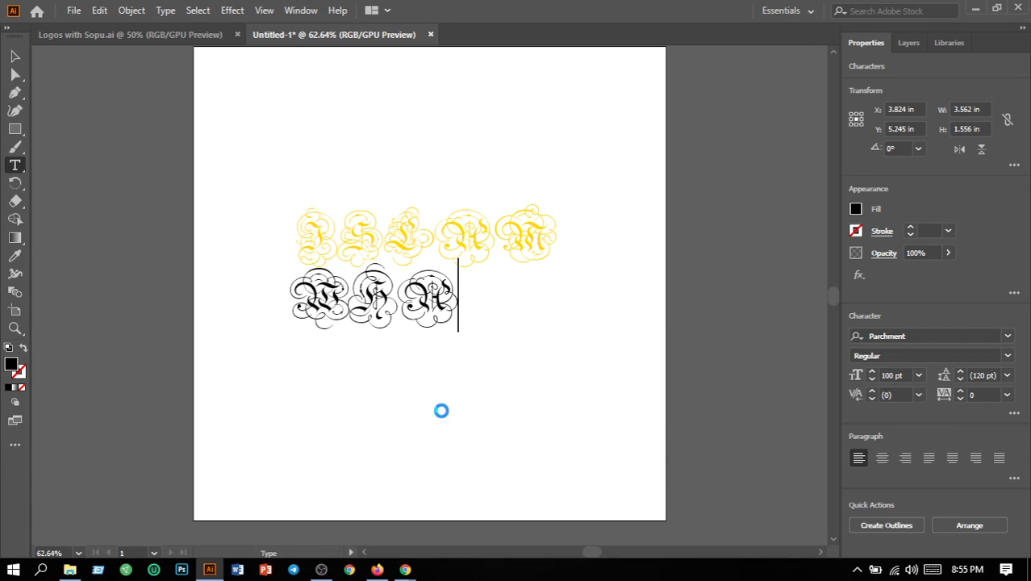
{"action": "type", "text": "T"}
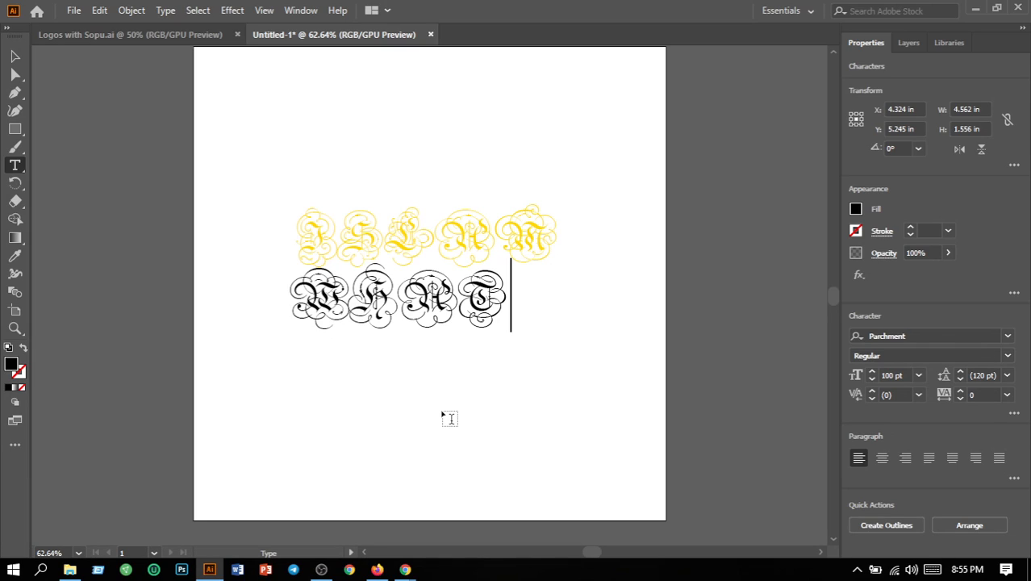
{"action": "type", "text": " . WHY"}
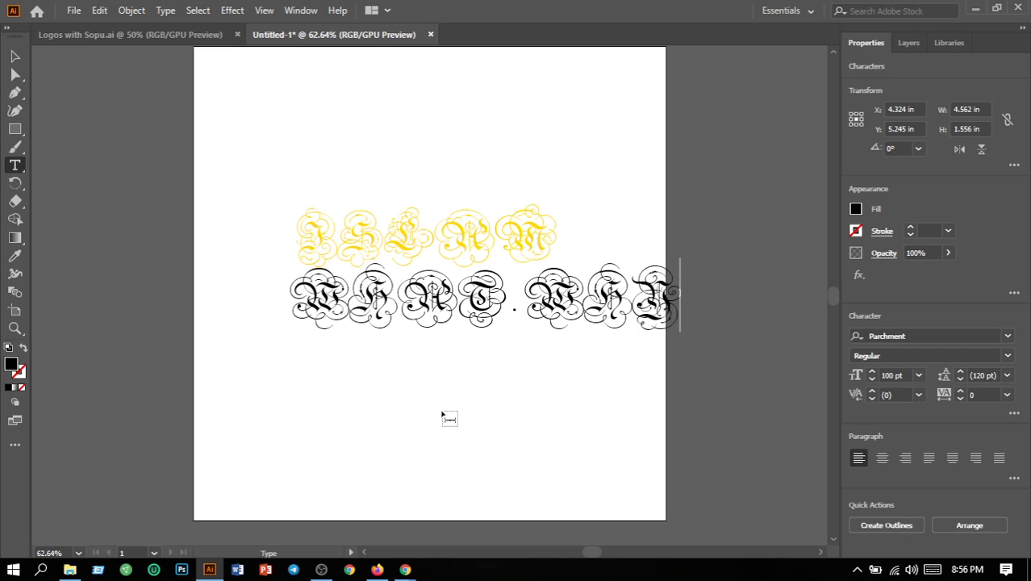
{"action": "type", "text": ". HOW"}
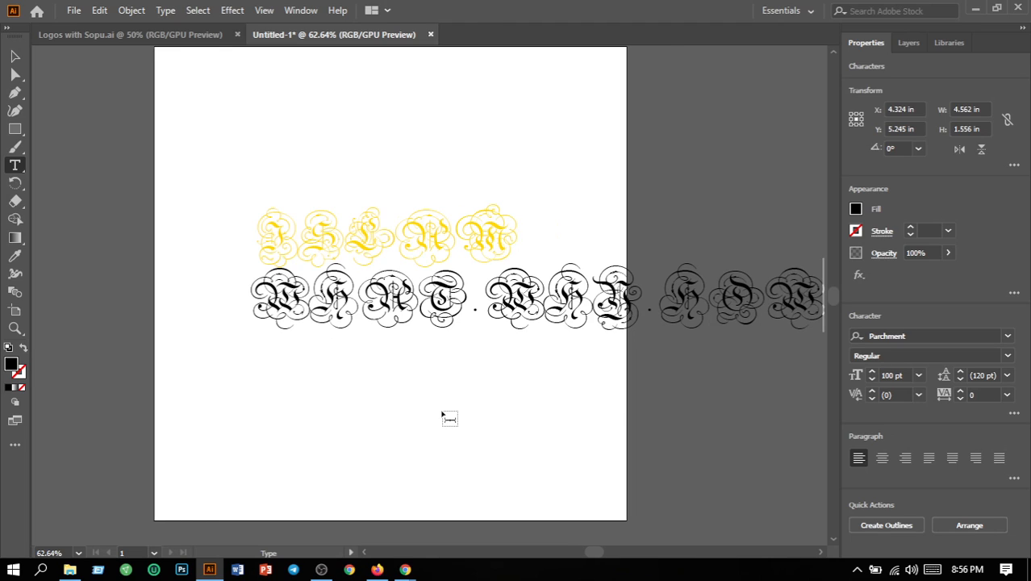
{"action": "left_click", "coordinate": [14, 56]}
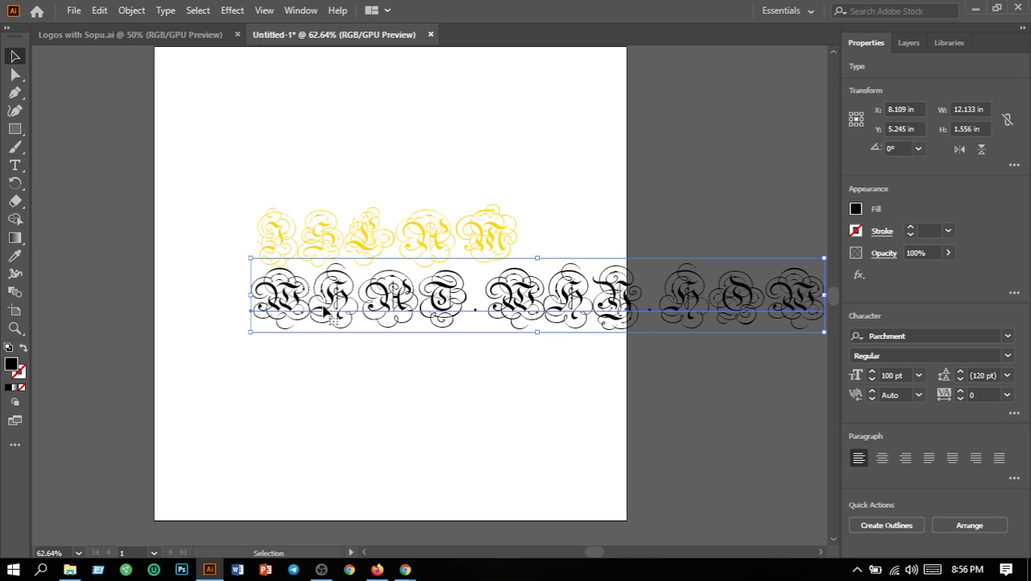
- Reduce the whole "WHAT. WHY. HOW" line to a font size of 72 pt
{"action": "left_click", "coordinate": [14, 164]}
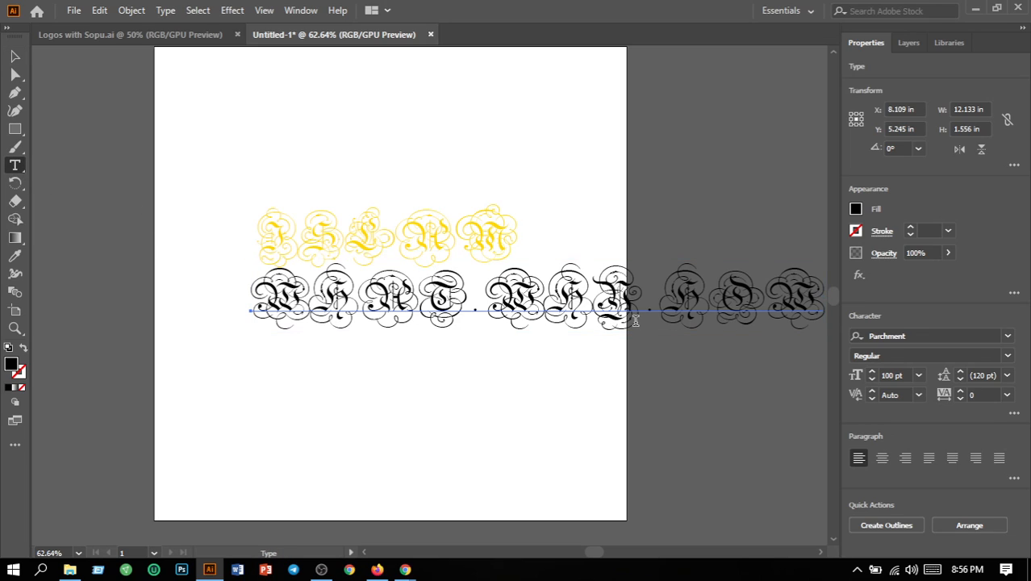
{"action": "left_click_drag", "start_coordinate": [261, 297], "coordinate": [826, 309]}
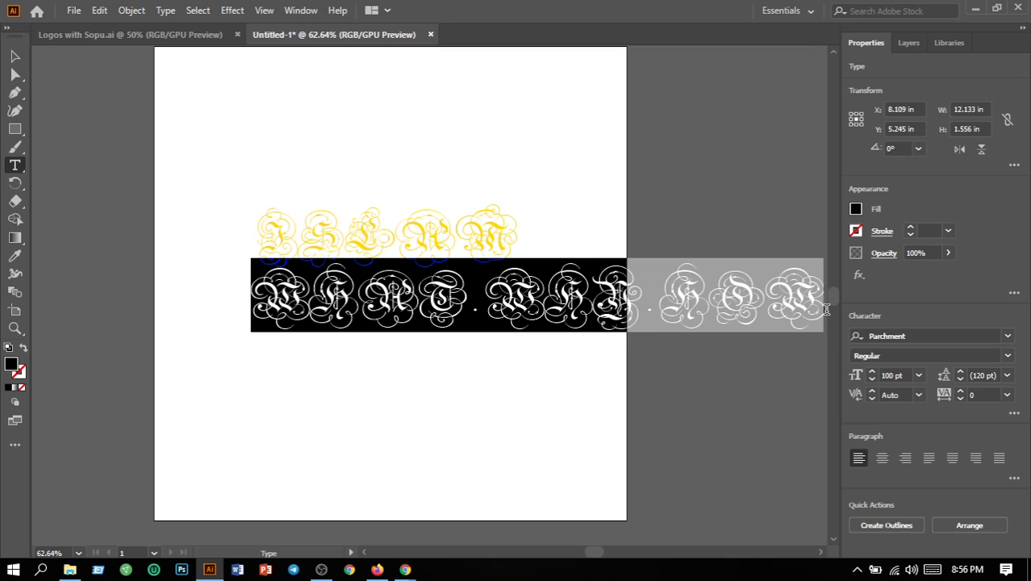
{"action": "left_click", "coordinate": [918, 376]}
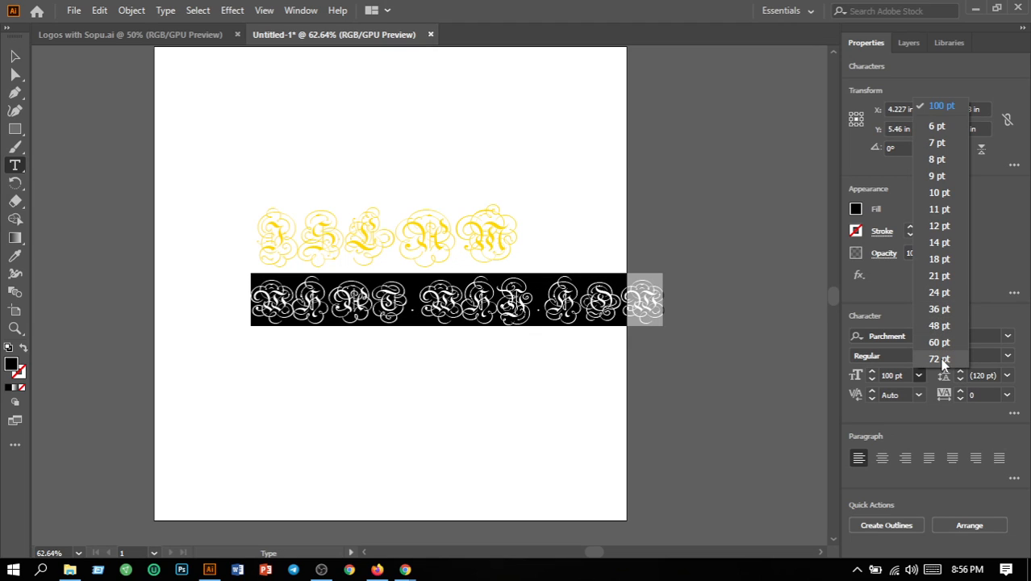
{"action": "left_click", "coordinate": [939, 359]}
{"action": "left_click", "coordinate": [14, 56]}
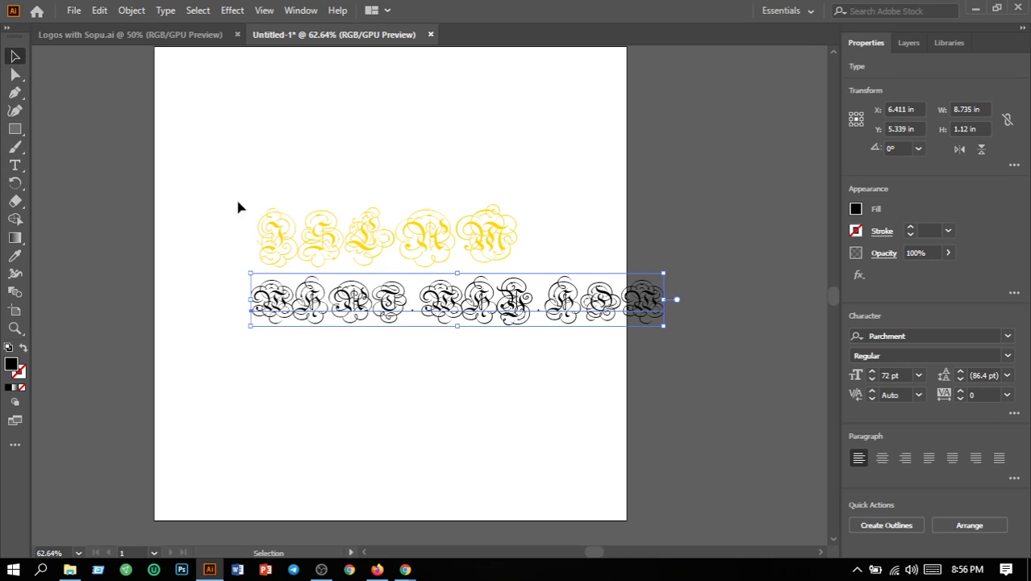
- Move the "WHAT . WHY . HOW" line near the artboard's horizontal center, at about X 4.98 in, and change its font to Potra
{"action": "left_click_drag", "start_coordinate": [435, 311], "coordinate": [367, 312]}
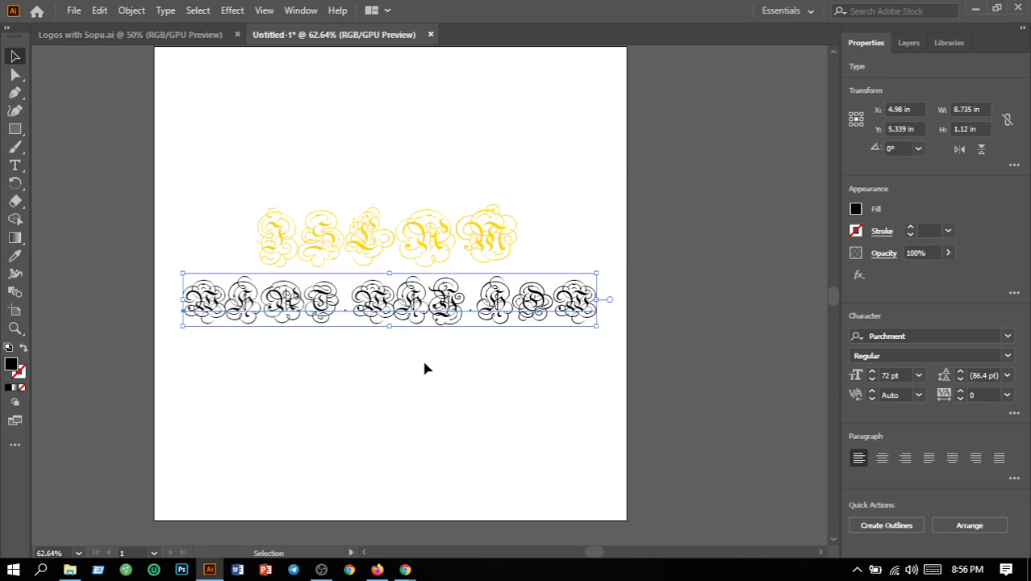
{"action": "left_click", "coordinate": [15, 165]}
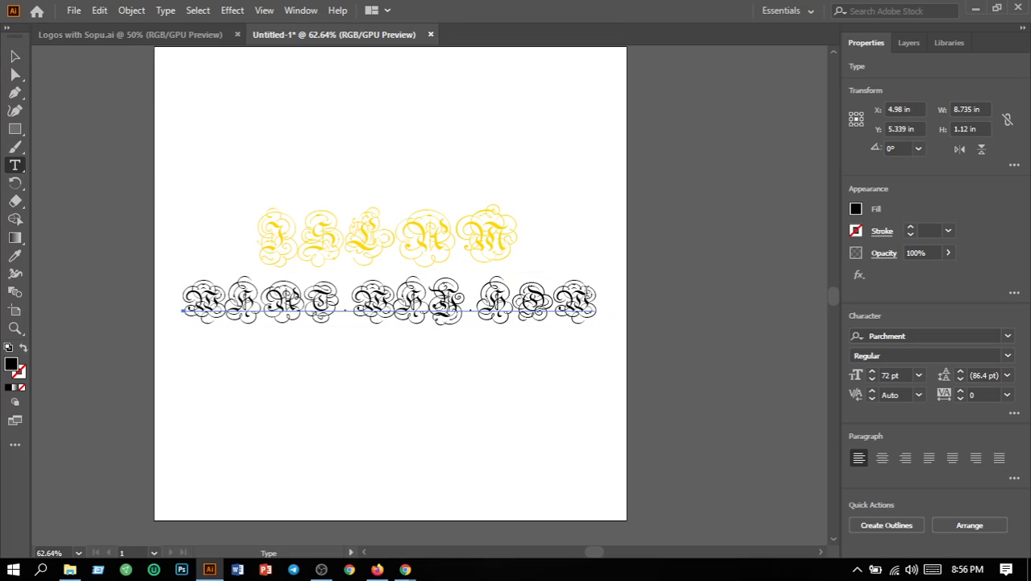
{"action": "left_click_drag", "start_coordinate": [595, 299], "coordinate": [182, 299]}
{"action": "left_click", "coordinate": [1010, 337]}
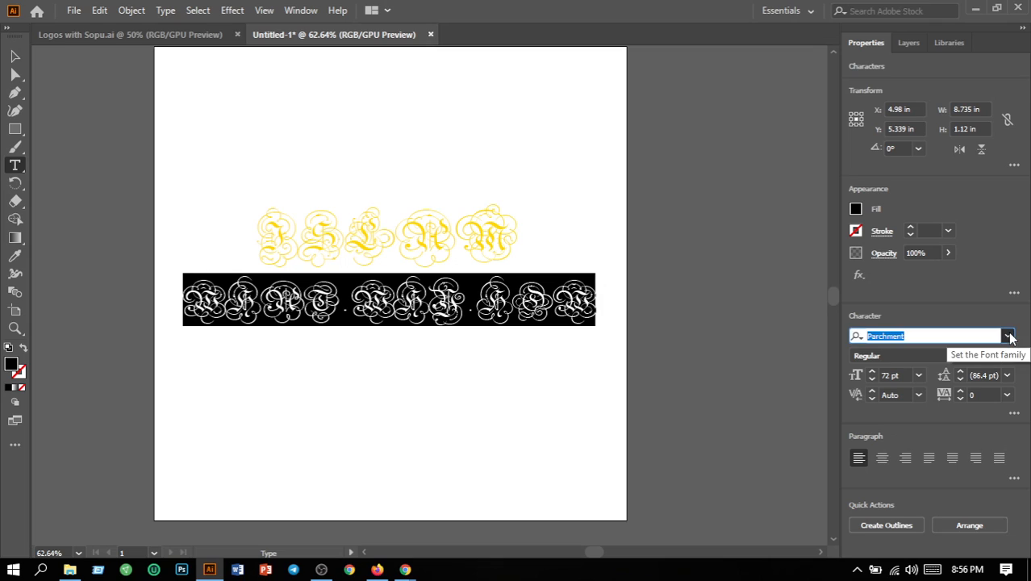
{"action": "left_click", "coordinate": [1010, 338]}
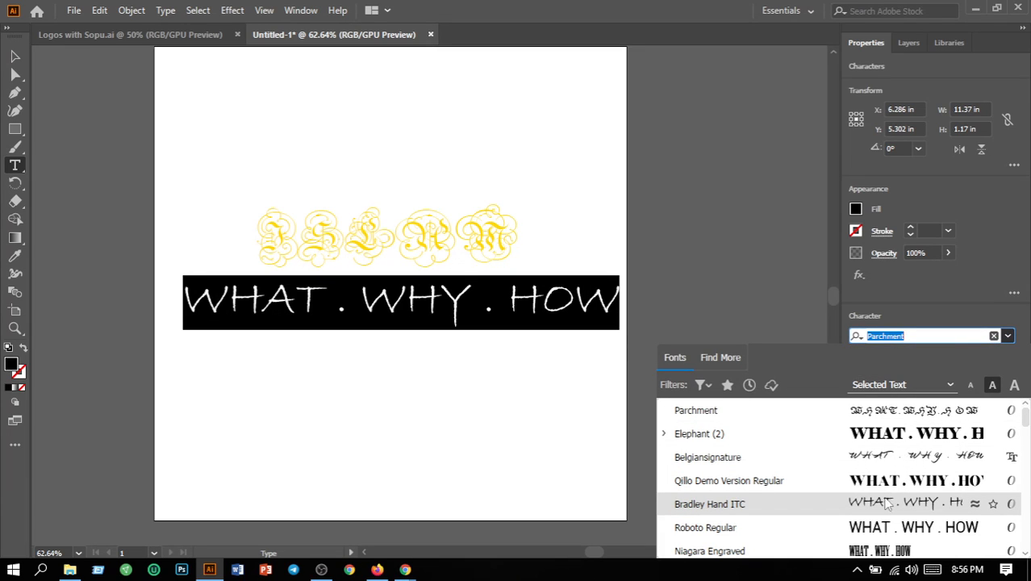
{"action": "scroll", "coordinate": [887, 500], "scroll_direction": "down", "scroll_amount": 1}
{"action": "scroll", "coordinate": [875, 549], "scroll_direction": "down", "scroll_amount": 3}
{"action": "scroll", "coordinate": [875, 532], "scroll_direction": "down", "scroll_amount": 2}
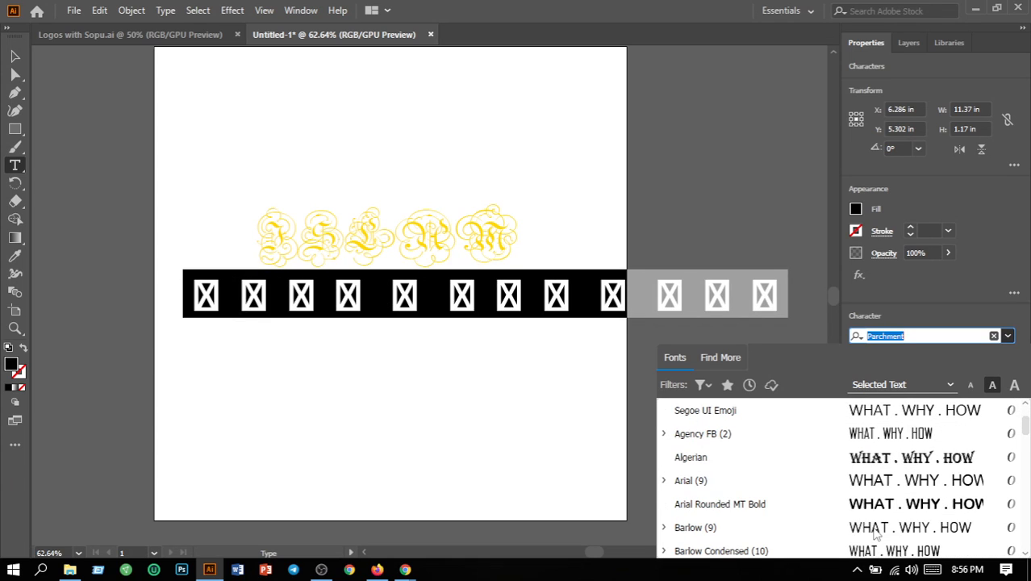
{"action": "scroll", "coordinate": [875, 533], "scroll_direction": "down", "scroll_amount": 3}
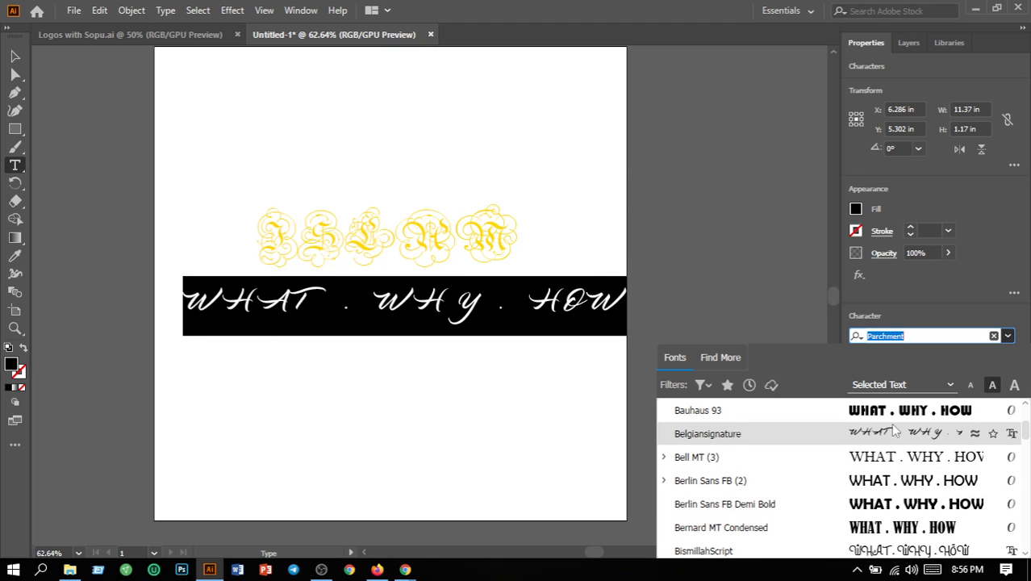
{"action": "scroll", "coordinate": [897, 484], "scroll_direction": "down", "scroll_amount": 2}
{"action": "scroll", "coordinate": [900, 507], "scroll_direction": "down", "scroll_amount": 4}
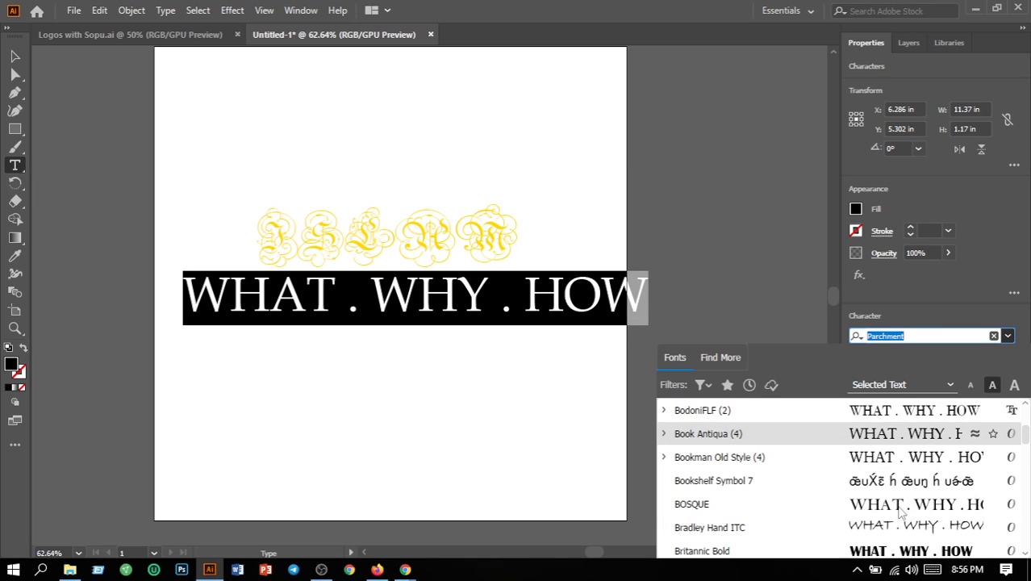
{"action": "scroll", "coordinate": [899, 512], "scroll_direction": "down", "scroll_amount": 4}
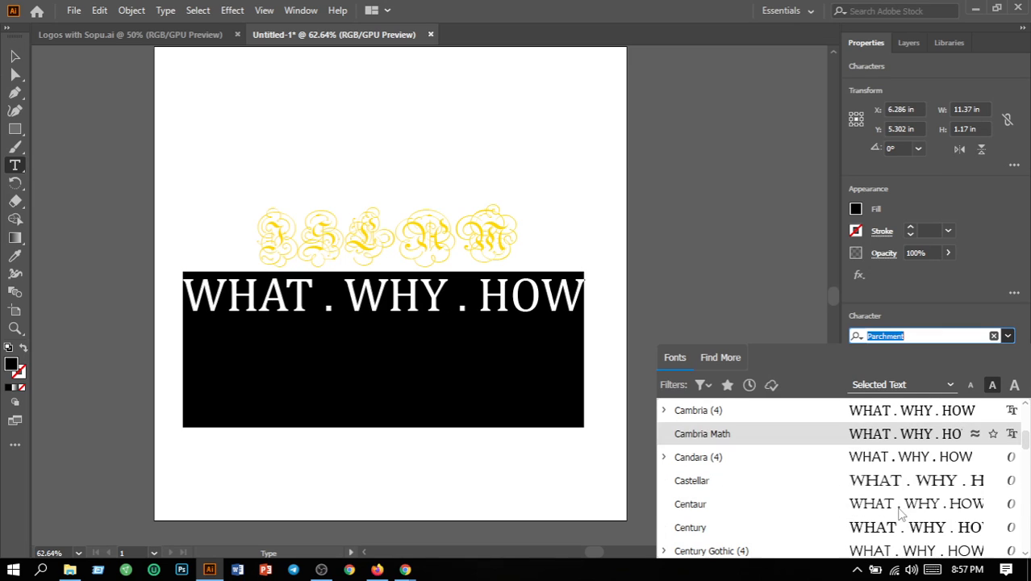
{"action": "scroll", "coordinate": [899, 516], "scroll_direction": "down", "scroll_amount": 2}
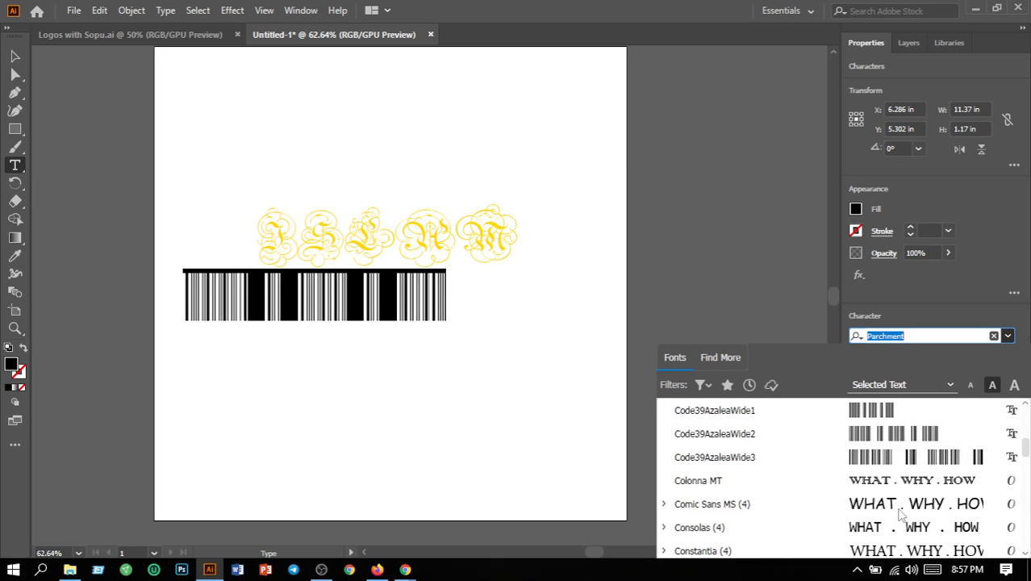
{"action": "scroll", "coordinate": [900, 516], "scroll_direction": "down", "scroll_amount": 4}
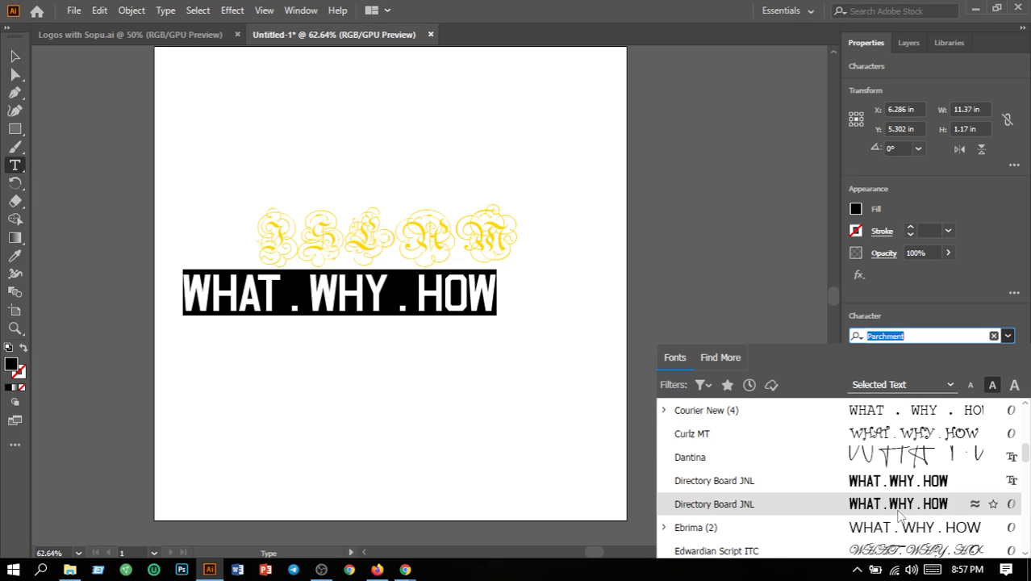
{"action": "scroll", "coordinate": [899, 517], "scroll_direction": "down", "scroll_amount": 5}
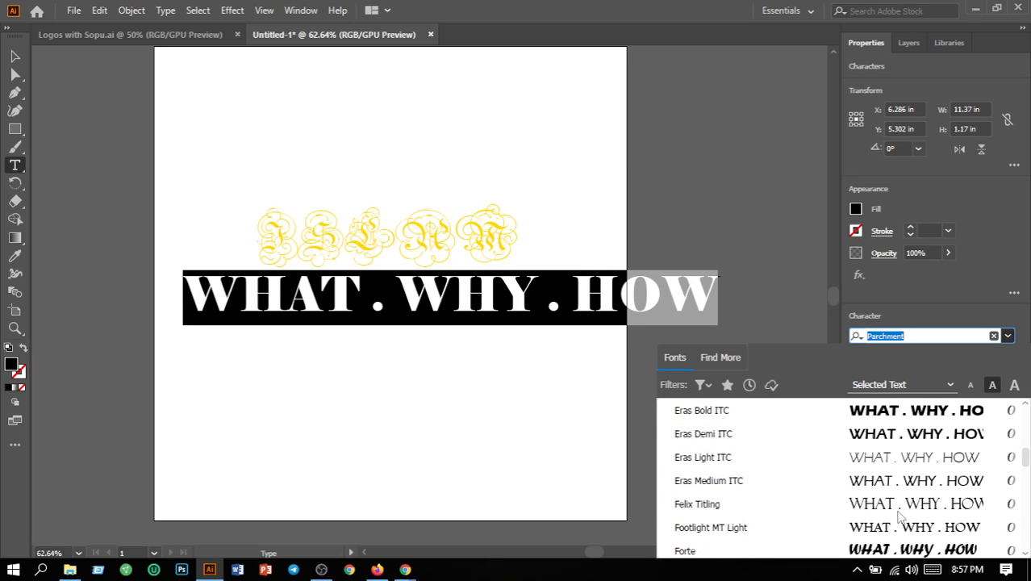
{"action": "scroll", "coordinate": [897, 516], "scroll_direction": "up", "scroll_amount": 2}
{"action": "scroll", "coordinate": [898, 517], "scroll_direction": "down", "scroll_amount": 3}
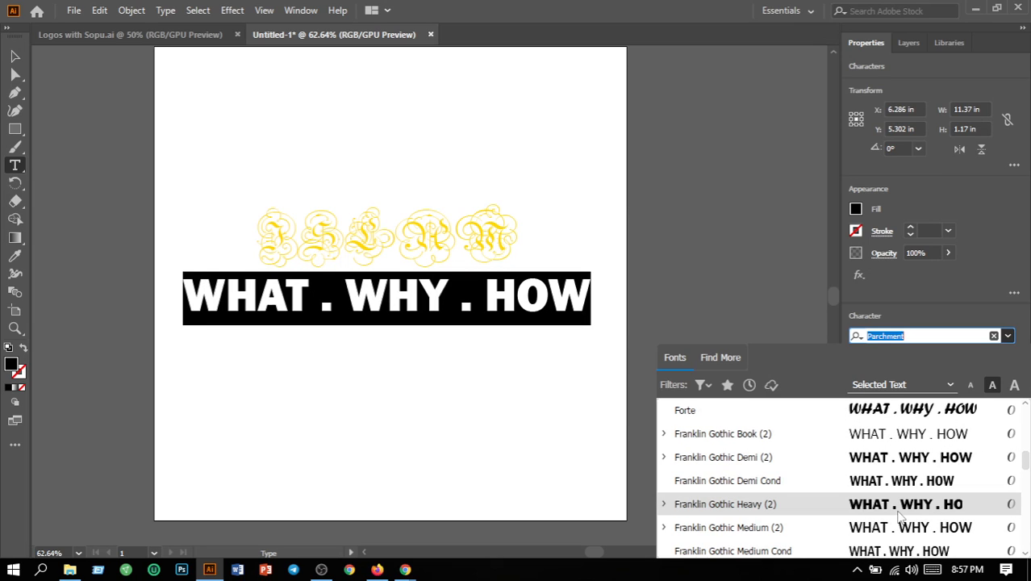
{"action": "scroll", "coordinate": [898, 516], "scroll_direction": "down", "scroll_amount": 4}
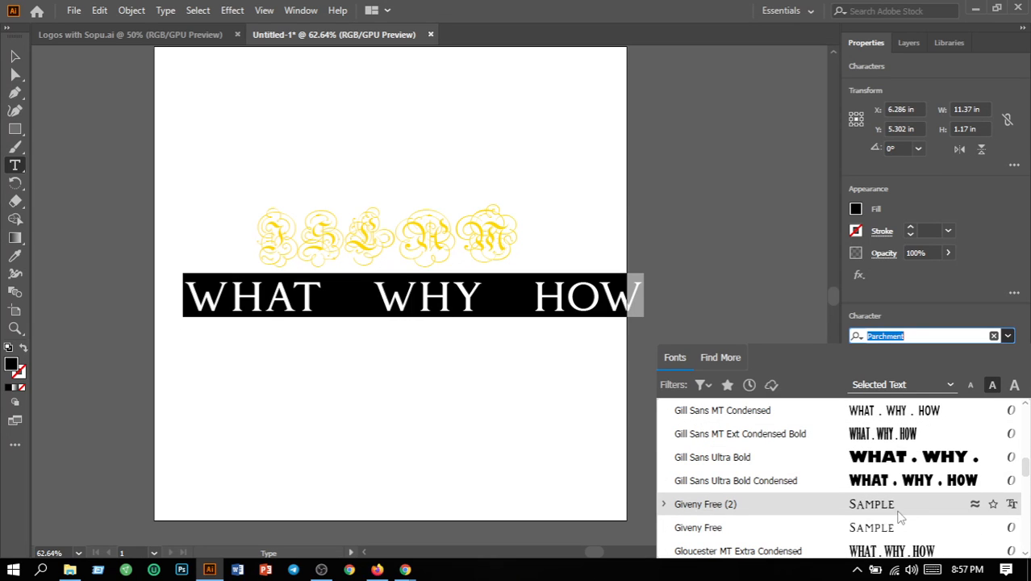
{"action": "scroll", "coordinate": [901, 517], "scroll_direction": "down", "scroll_amount": 5}
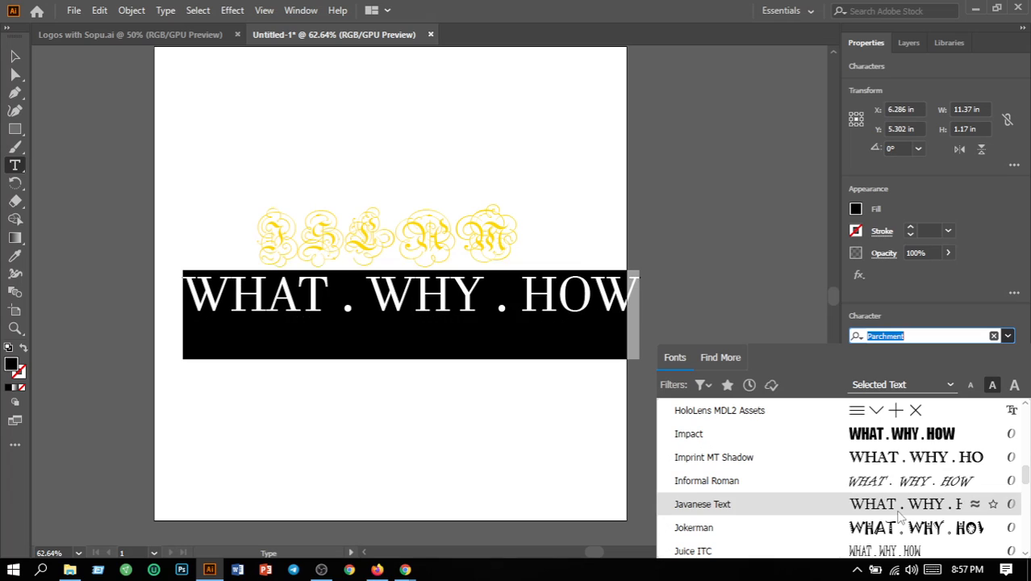
{"action": "scroll", "coordinate": [899, 516], "scroll_direction": "up", "scroll_amount": 3}
{"action": "scroll", "coordinate": [899, 517], "scroll_direction": "down", "scroll_amount": 10}
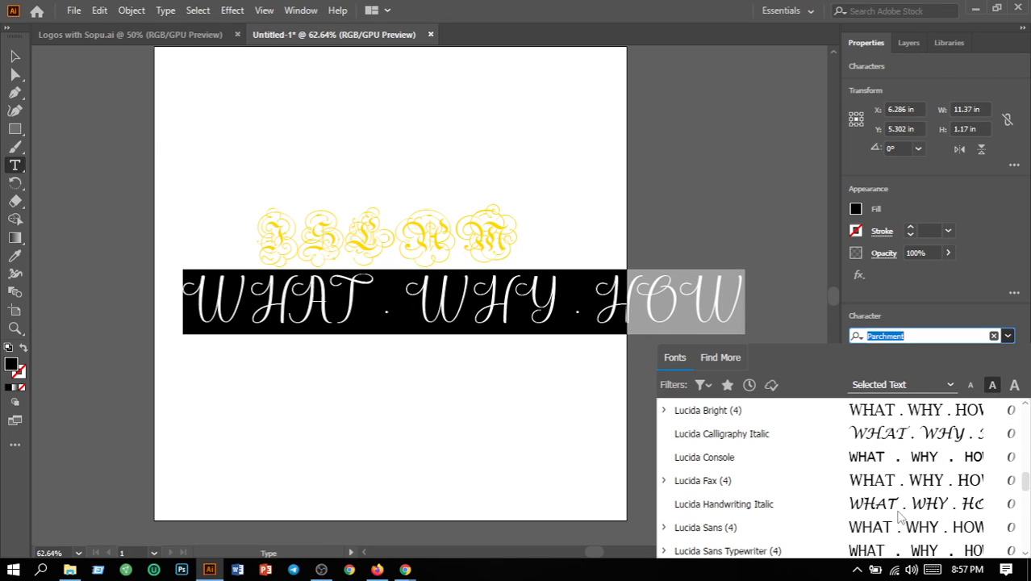
{"action": "scroll", "coordinate": [898, 516], "scroll_direction": "down", "scroll_amount": 3}
{"action": "scroll", "coordinate": [897, 516], "scroll_direction": "up", "scroll_amount": 5}
{"action": "scroll", "coordinate": [897, 516], "scroll_direction": "down", "scroll_amount": 10}
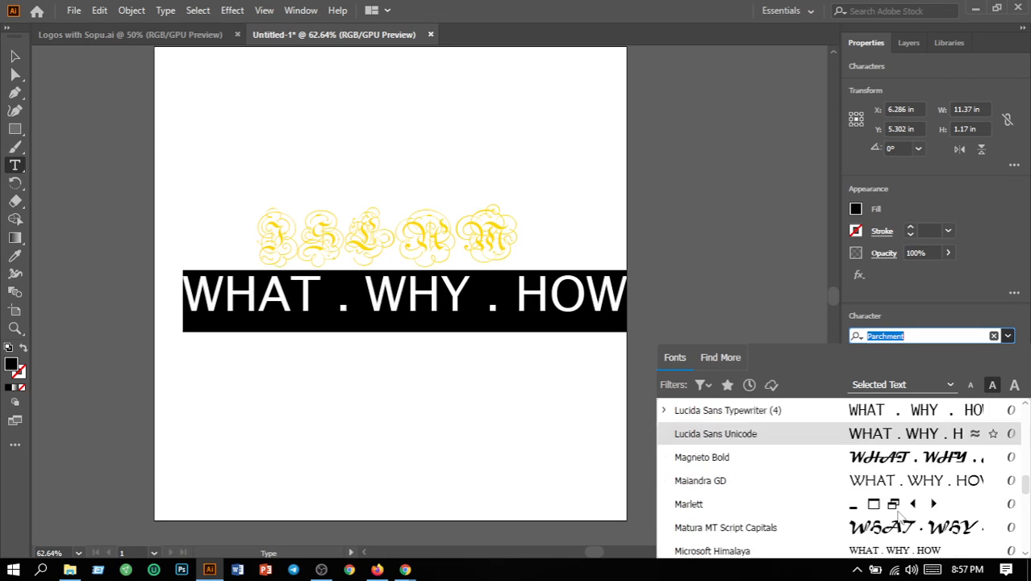
{"action": "scroll", "coordinate": [900, 517], "scroll_direction": "down", "scroll_amount": 10}
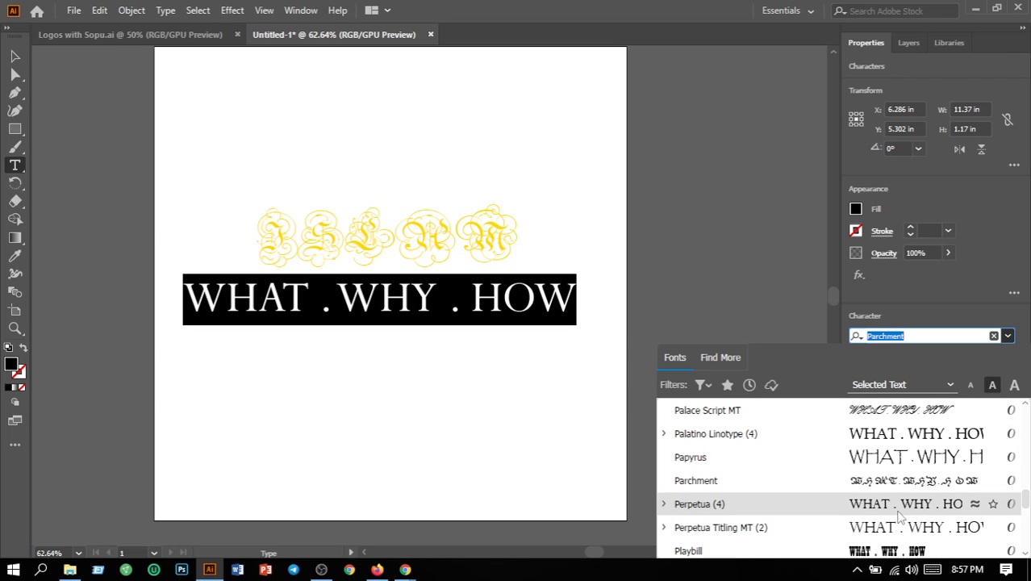
{"action": "scroll", "coordinate": [897, 517], "scroll_direction": "down", "scroll_amount": 3}
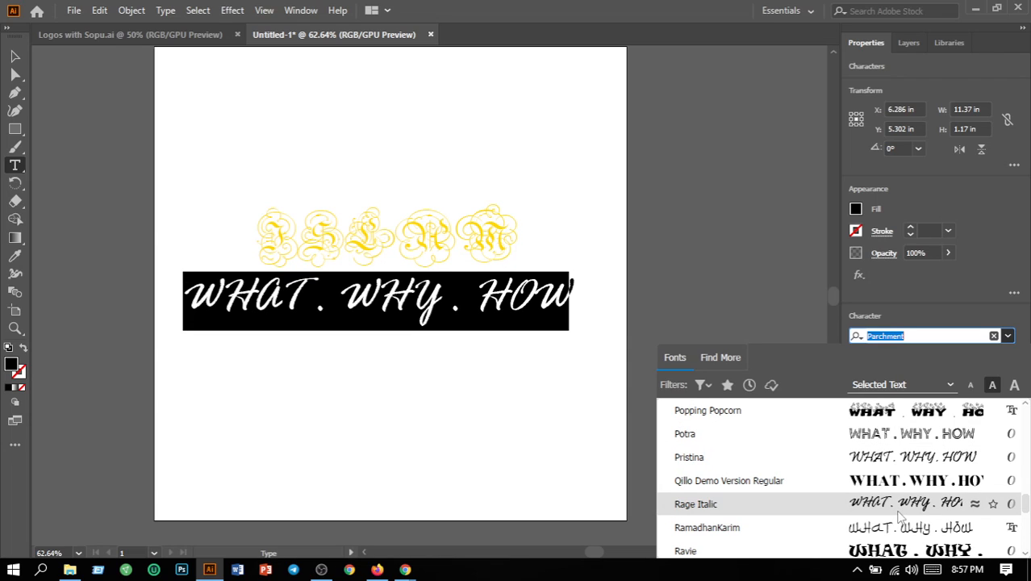
{"action": "left_click", "coordinate": [900, 433]}
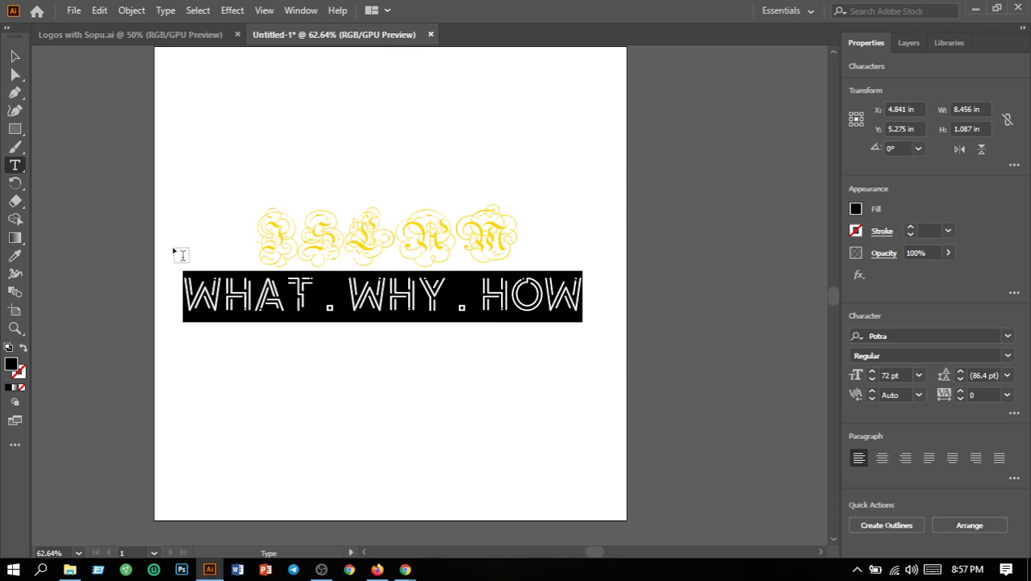
- Fill the "WHAT . WHY . HOW" text with the gold color #FFD700
{"action": "double_click", "coordinate": [13, 366]}
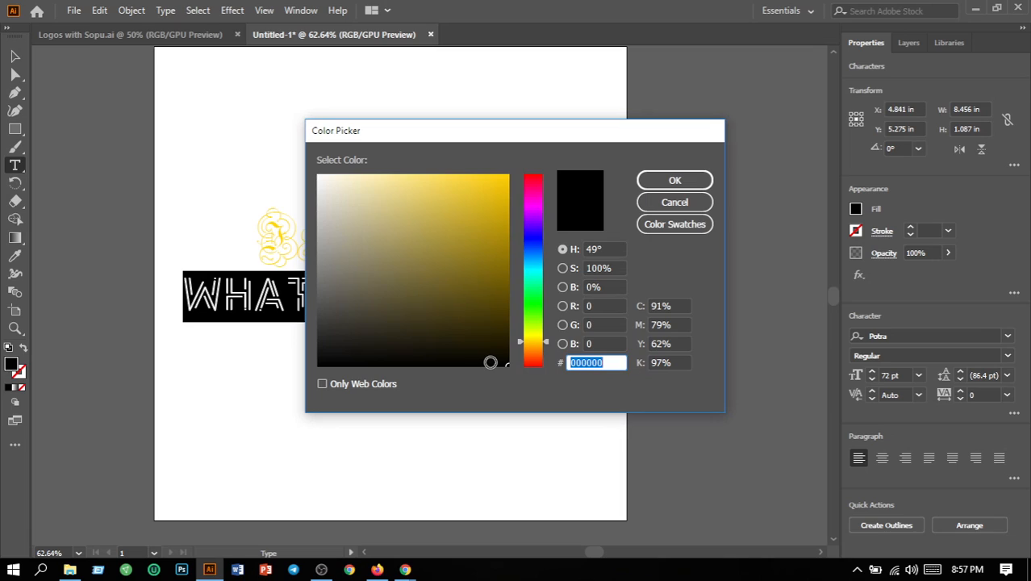
{"action": "type", "text": "ffd700"}
{"action": "key", "text": "Return"}
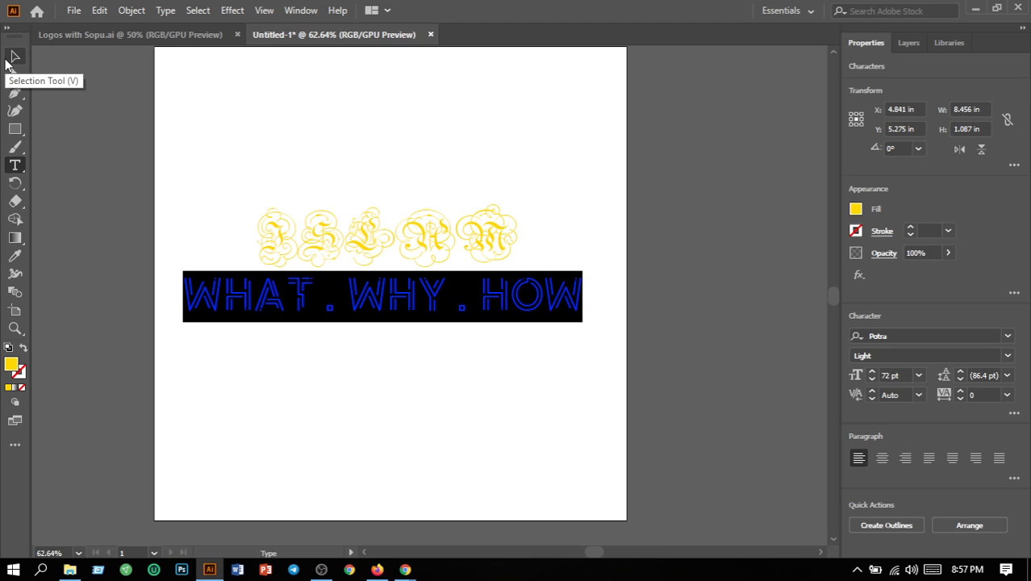
- Shift the "WHAT . WHY . HOW" line horizontally to about X 5.02 in and select it together with the ISLAM text
{"action": "left_click", "coordinate": [13, 58]}
{"action": "left_click", "coordinate": [405, 357]}
{"action": "mouse_move", "coordinate": [430, 311]}
{"action": "left_mouse_down"}
{"action": "mouse_move", "coordinate": [449, 308]}
{"action": "mouse_move", "coordinate": [440, 312]}
{"action": "left_mouse_up"}
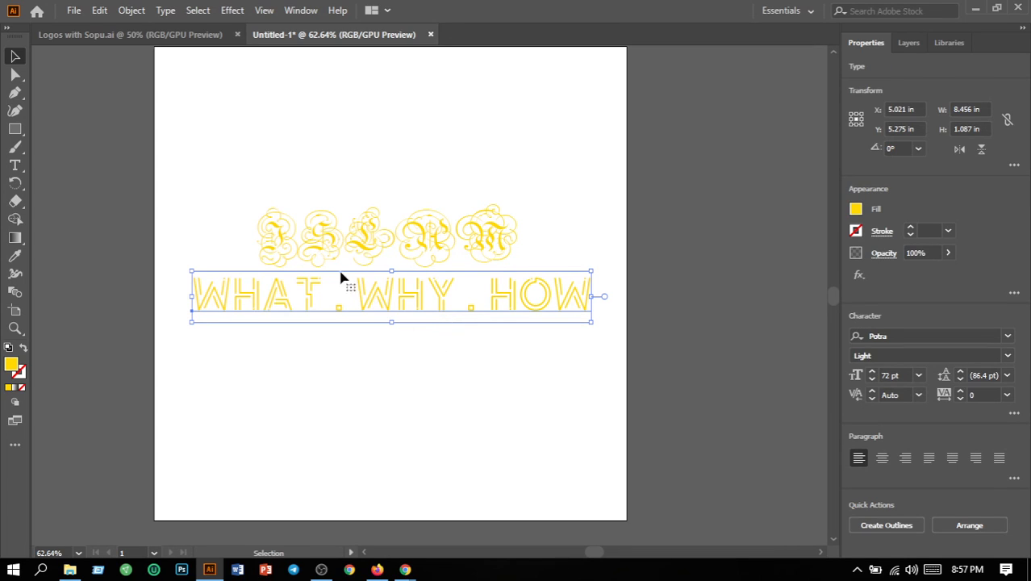
{"action": "left_click_drag", "start_coordinate": [549, 440], "coordinate": [550, 440]}
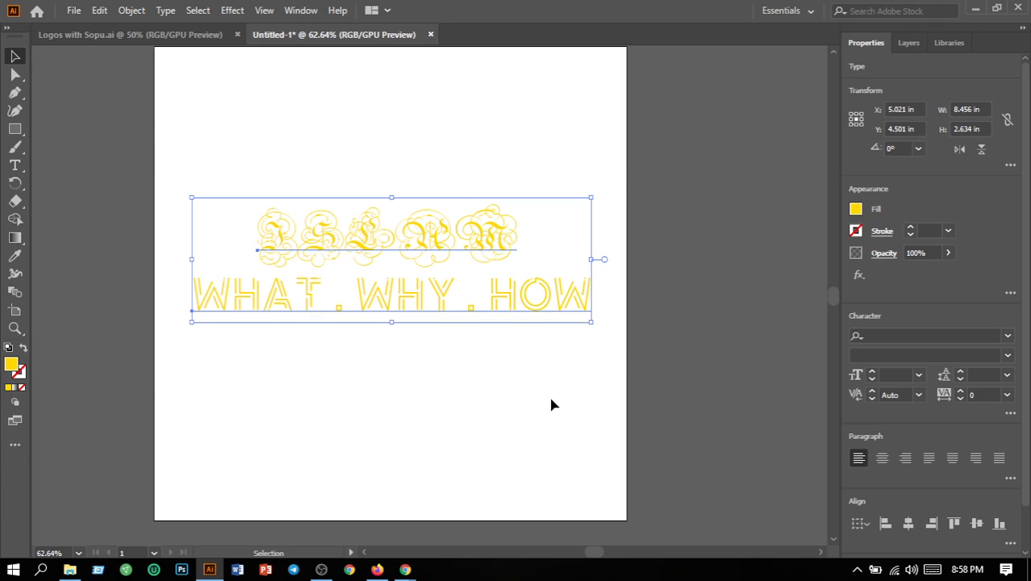
- Draw a 10 x 10 in rectangle covering the whole artboard and fill it with black #000000
{"action": "scroll", "coordinate": [317, 388], "scroll_direction": "up", "scroll_amount": 2}
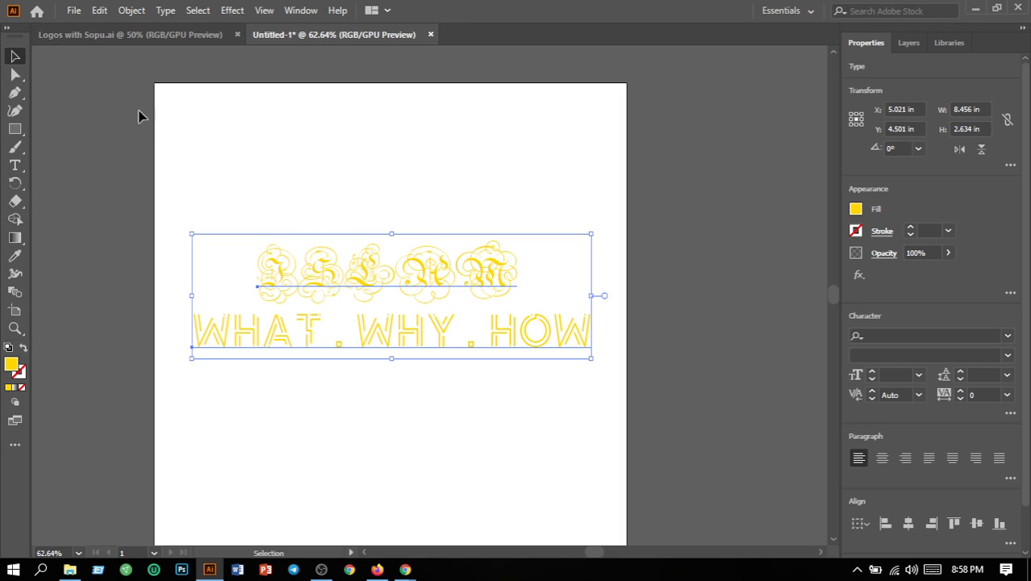
{"action": "right_click", "coordinate": [15, 131]}
{"action": "left_click", "coordinate": [87, 130]}
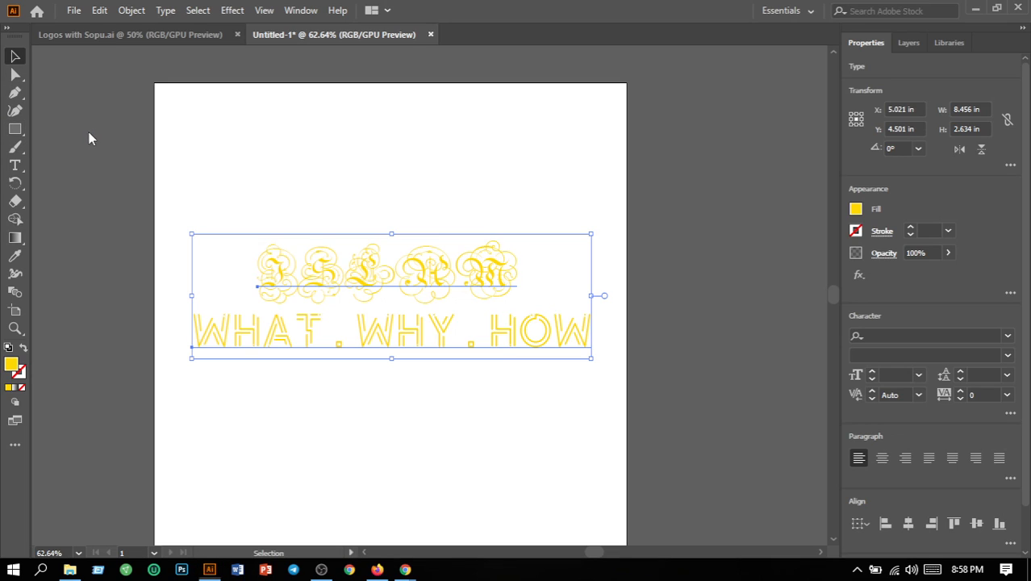
{"action": "left_click_drag", "start_coordinate": [153, 83], "coordinate": [624, 472]}
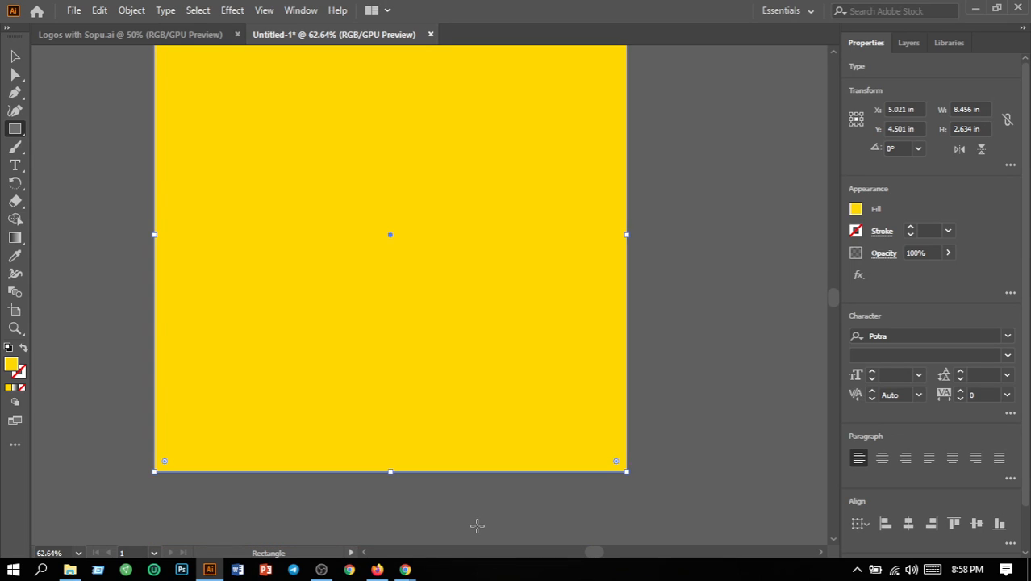
{"action": "double_click", "coordinate": [12, 366]}
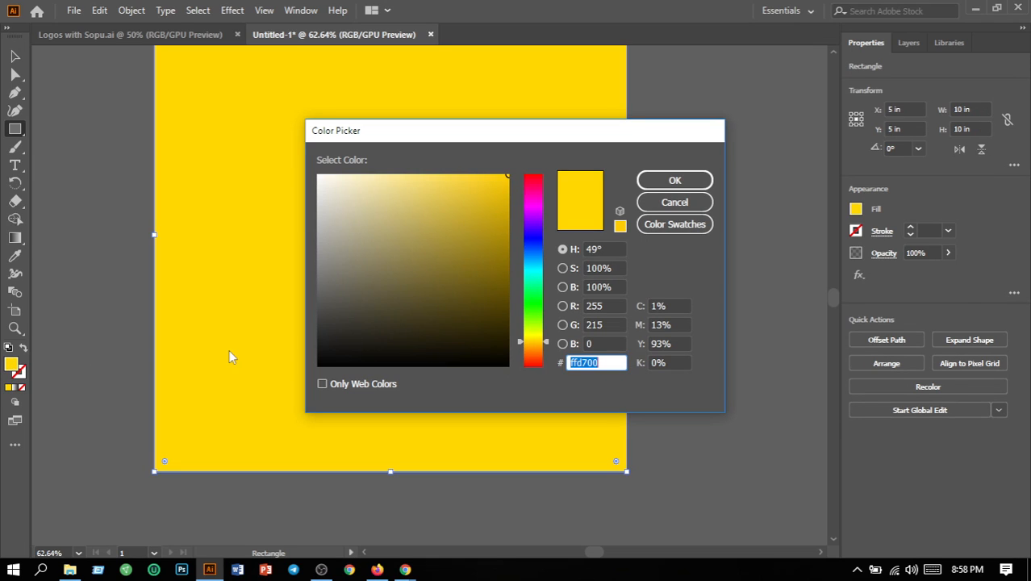
{"action": "left_click", "coordinate": [318, 366]}
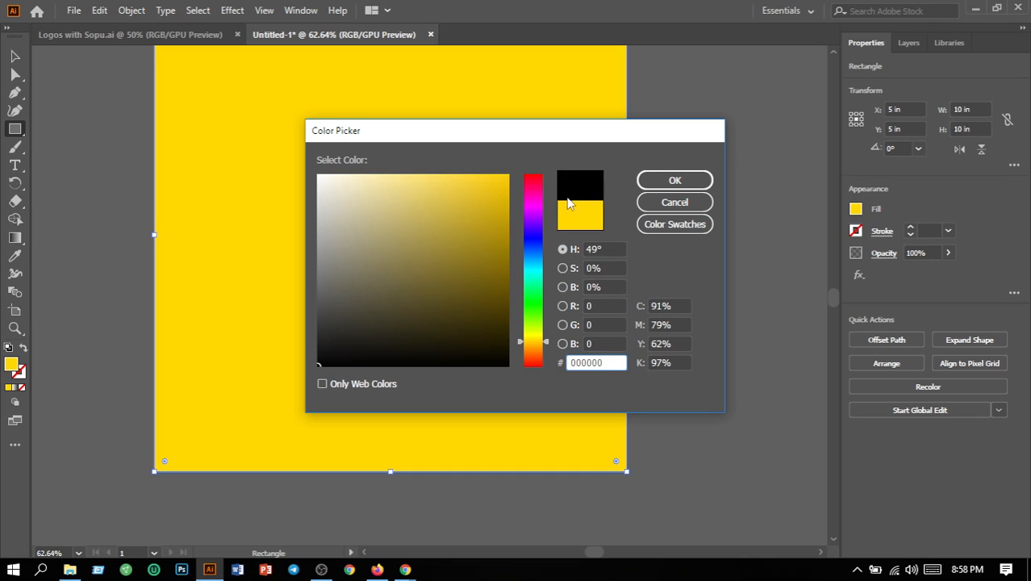
{"action": "left_click", "coordinate": [693, 179]}
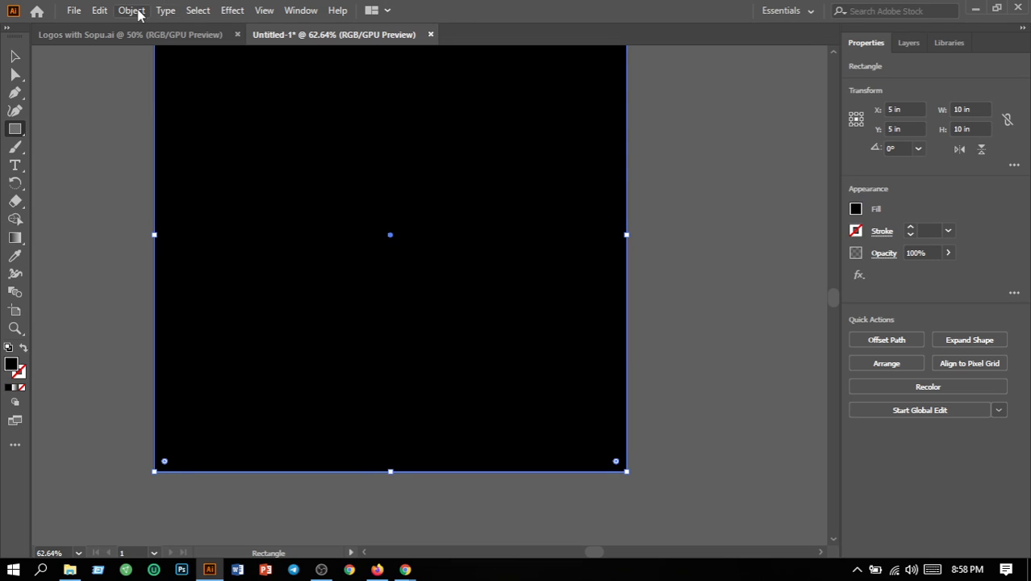
- Send the black background rectangle behind both text lines to the very back and deselect it
{"action": "left_click", "coordinate": [131, 11]}
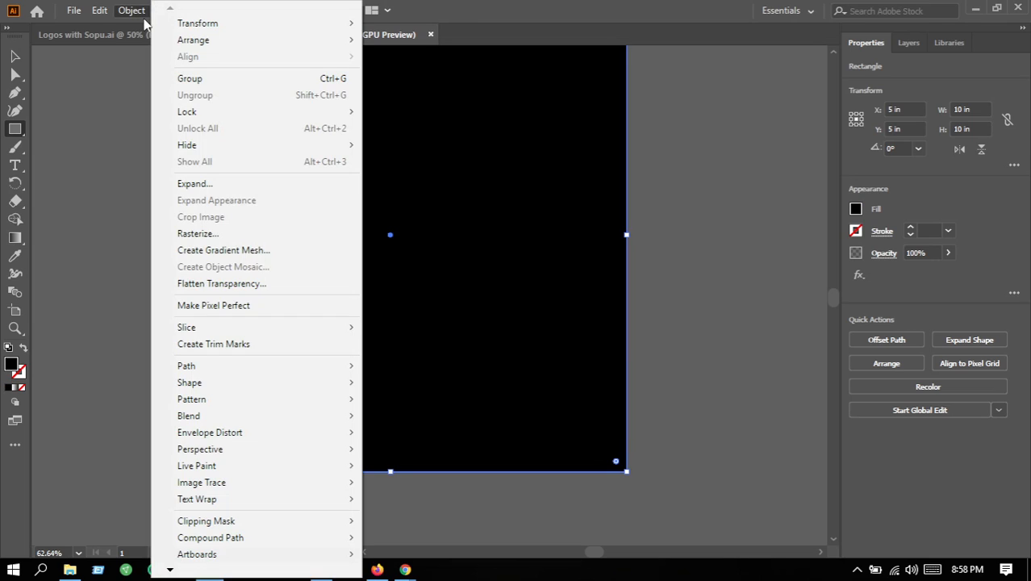
{"action": "mouse_move", "coordinate": [194, 39]}
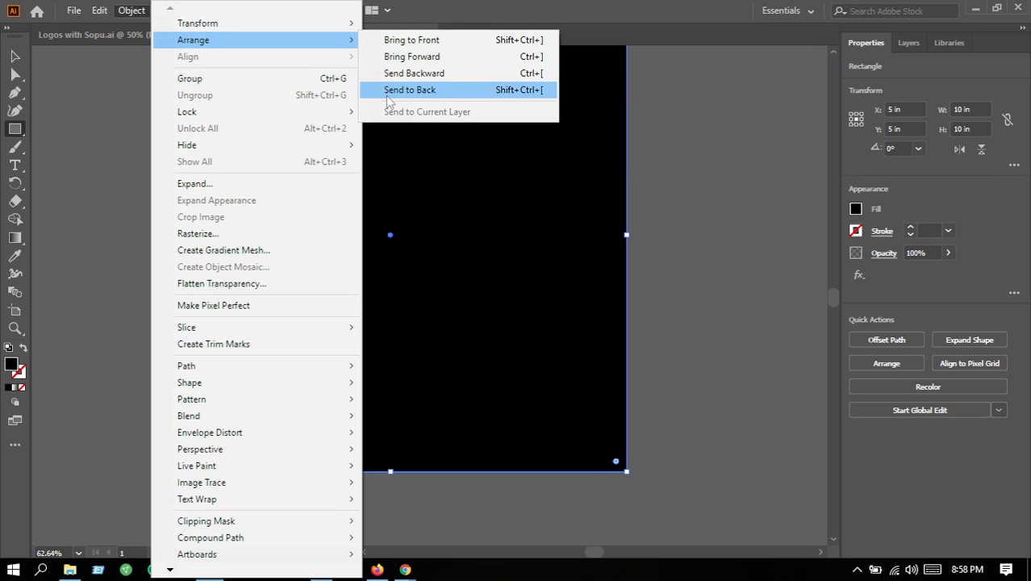
{"action": "left_click", "coordinate": [426, 87]}
{"action": "scroll", "coordinate": [544, 332], "scroll_direction": "up", "scroll_amount": 3}
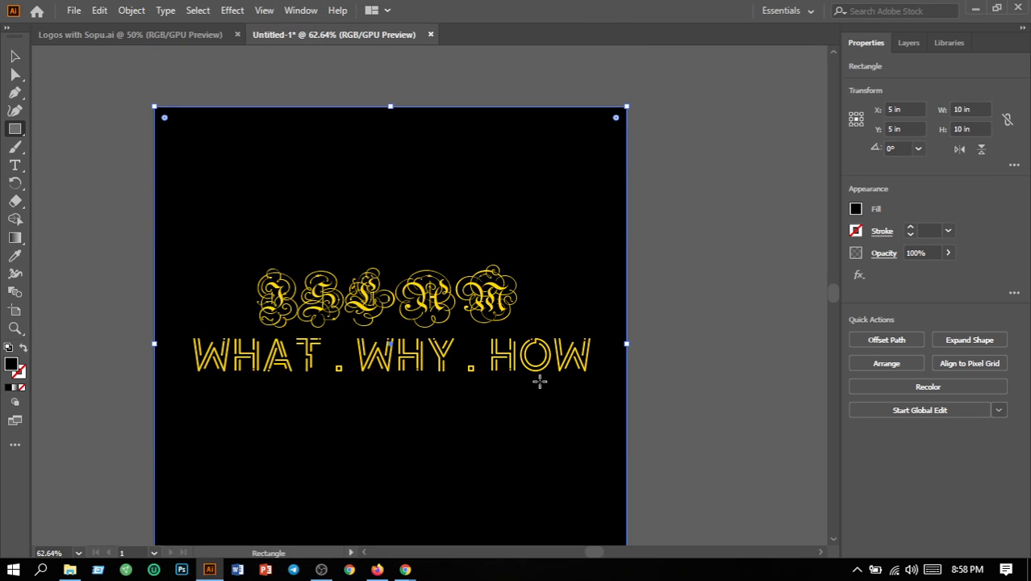
{"action": "key", "text": "v"}
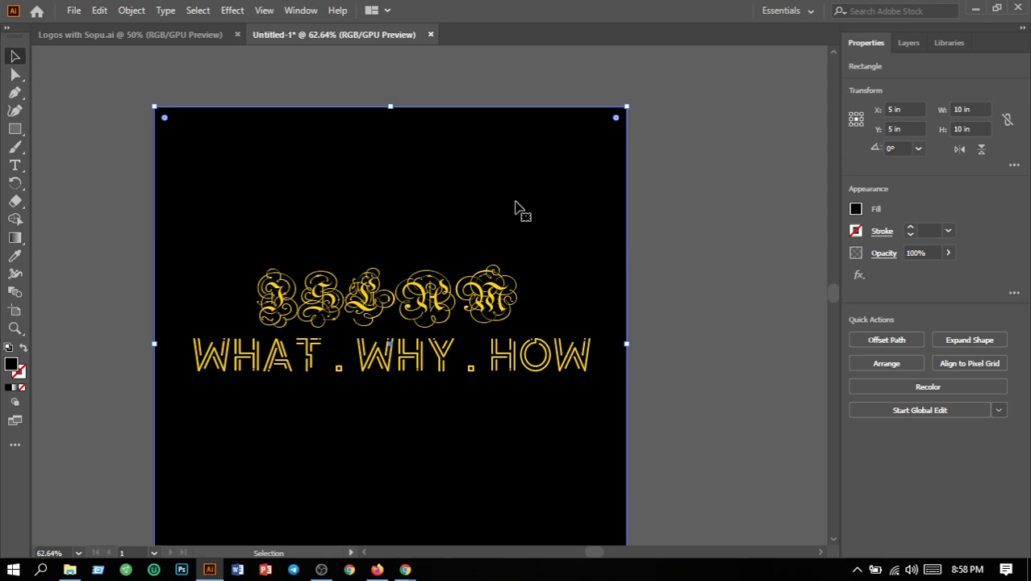
{"action": "left_click", "coordinate": [660, 265]}
{"action": "scroll", "coordinate": [632, 337], "scroll_direction": "down", "scroll_amount": 2}
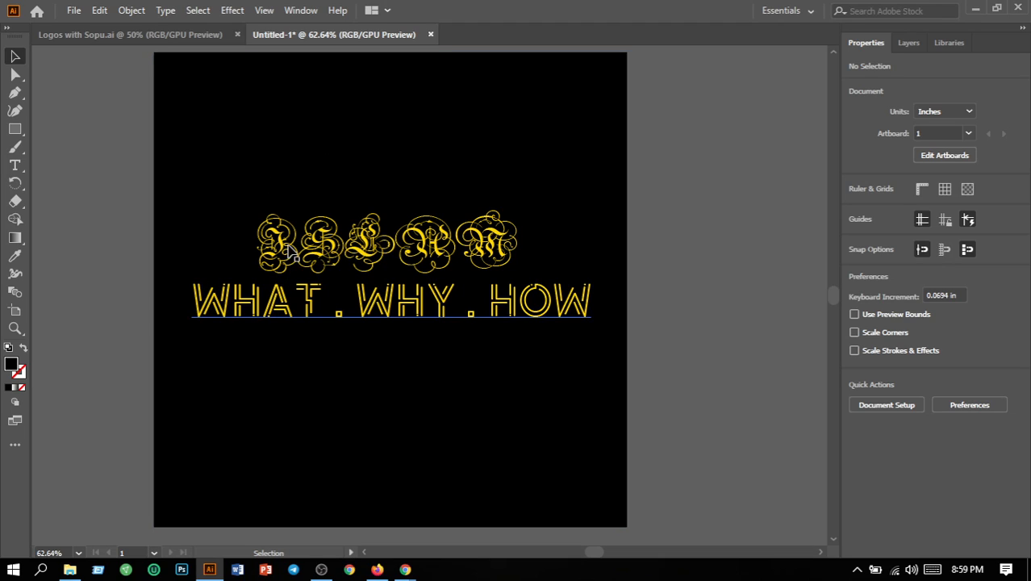
- Change the font of the whole ISLAM text to Colonna MT
{"action": "left_click", "coordinate": [14, 164]}
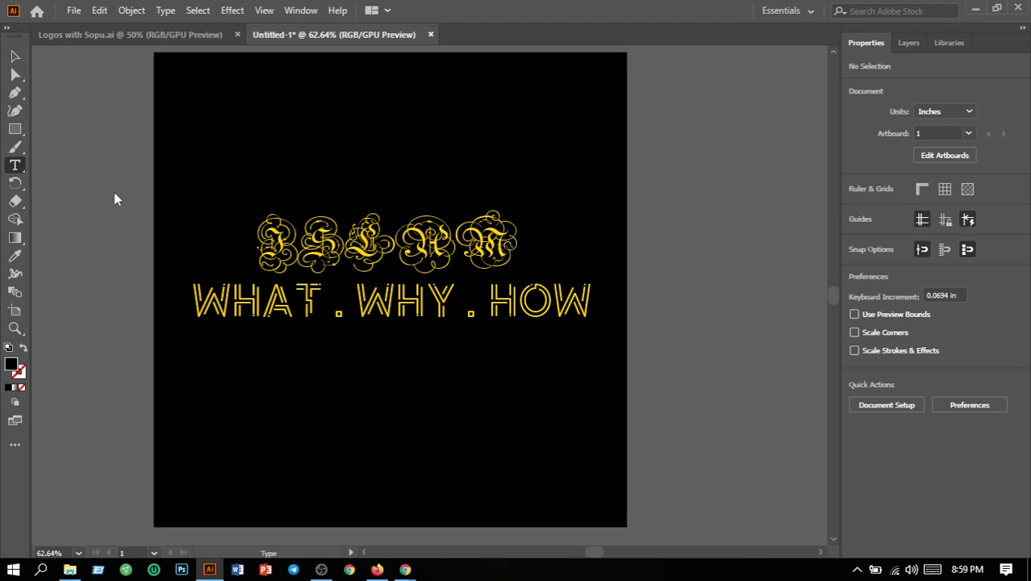
{"action": "left_click", "coordinate": [375, 253]}
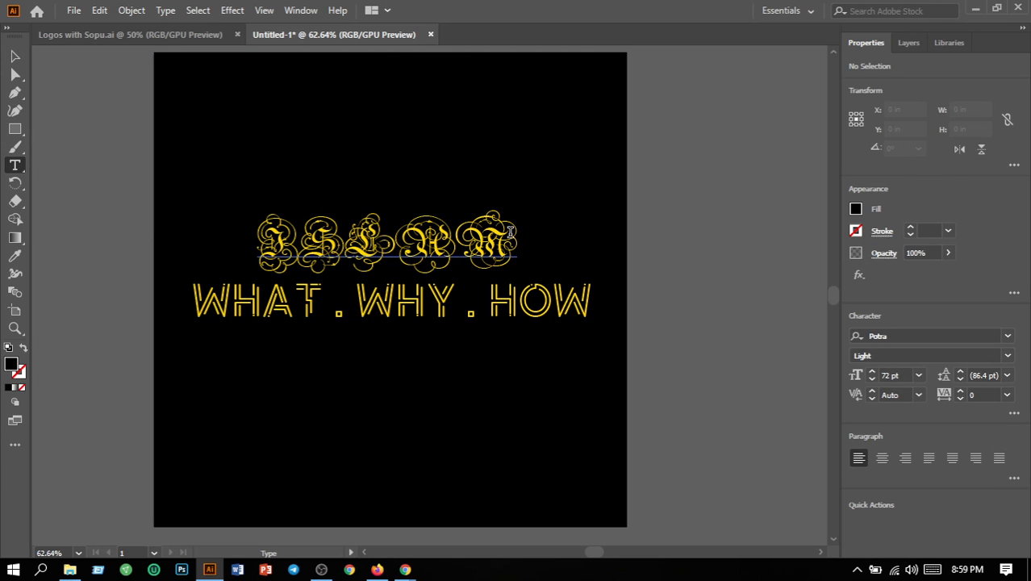
{"action": "left_click_drag", "start_coordinate": [511, 232], "coordinate": [215, 229]}
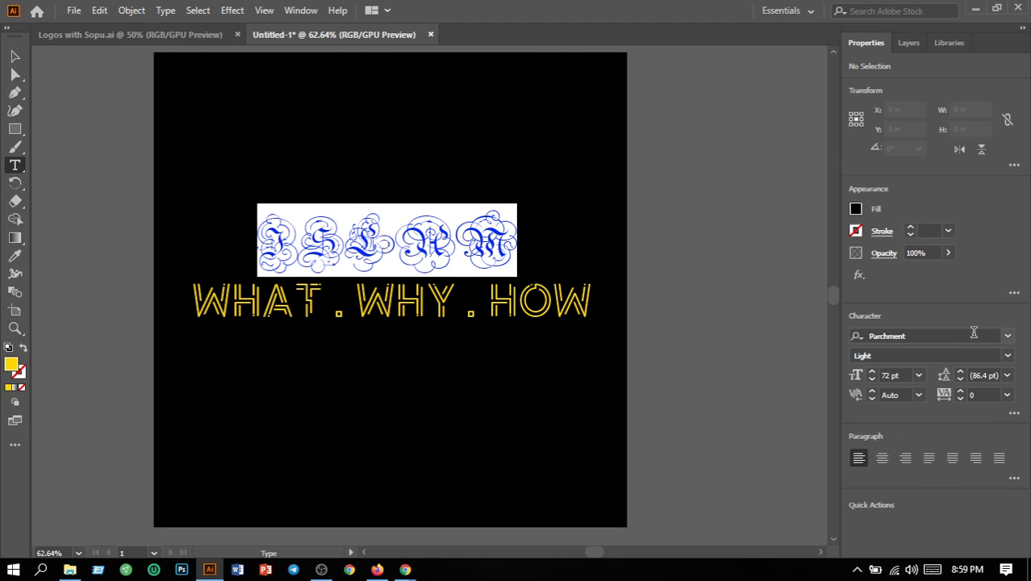
{"action": "left_click", "coordinate": [1008, 337]}
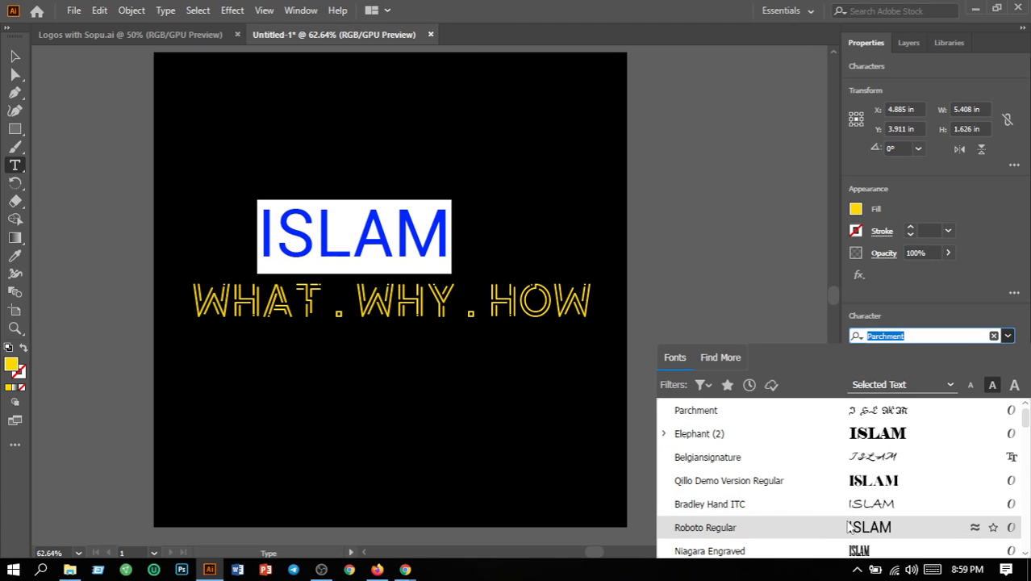
{"action": "scroll", "coordinate": [858, 515], "scroll_direction": "down", "scroll_amount": 1}
{"action": "scroll", "coordinate": [859, 516], "scroll_direction": "down", "scroll_amount": 1}
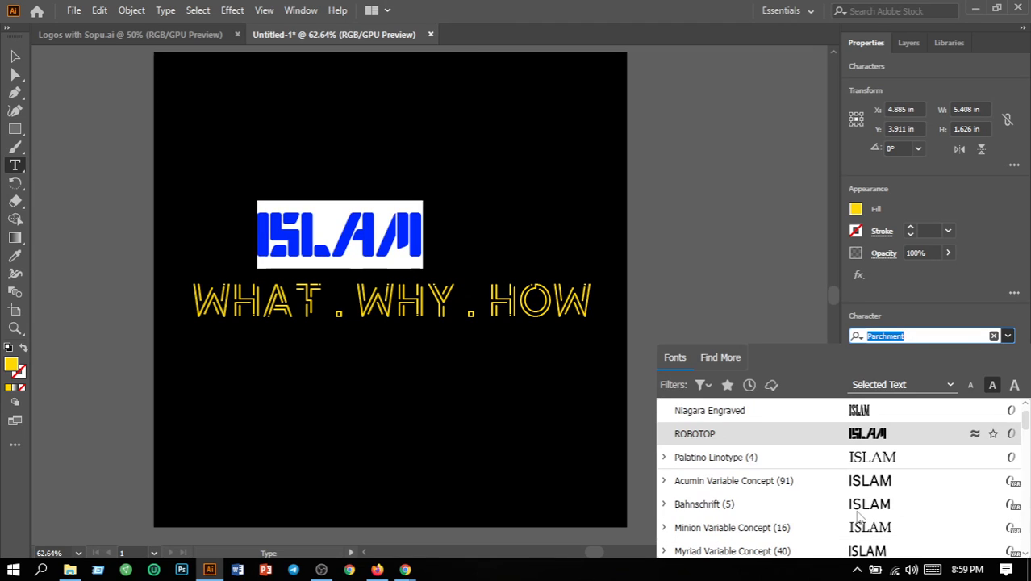
{"action": "scroll", "coordinate": [862, 520], "scroll_direction": "down", "scroll_amount": 1}
{"action": "scroll", "coordinate": [863, 525], "scroll_direction": "down", "scroll_amount": 1}
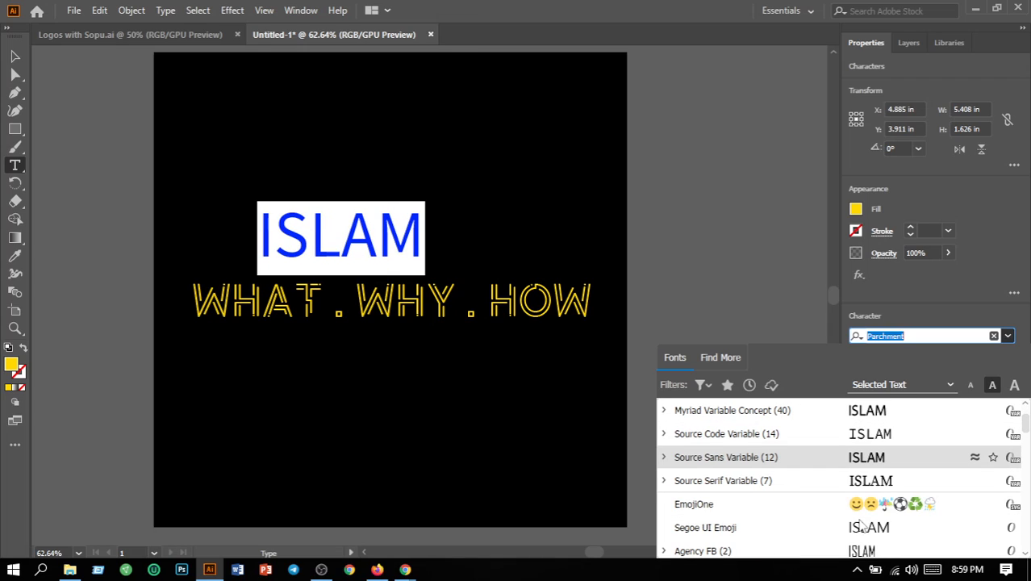
{"action": "scroll", "coordinate": [863, 525], "scroll_direction": "down", "scroll_amount": 1}
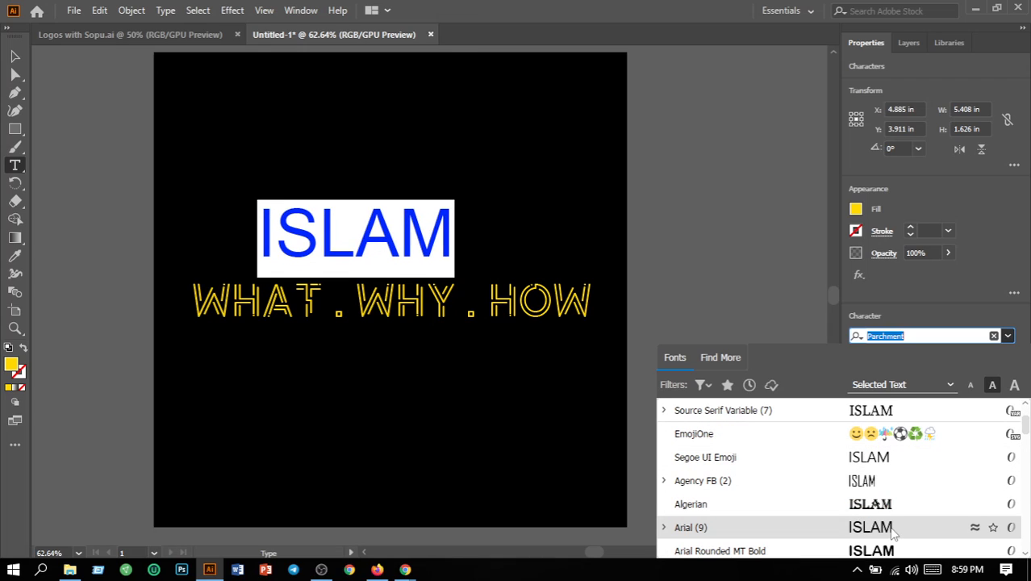
{"action": "scroll", "coordinate": [887, 532], "scroll_direction": "down", "scroll_amount": 2}
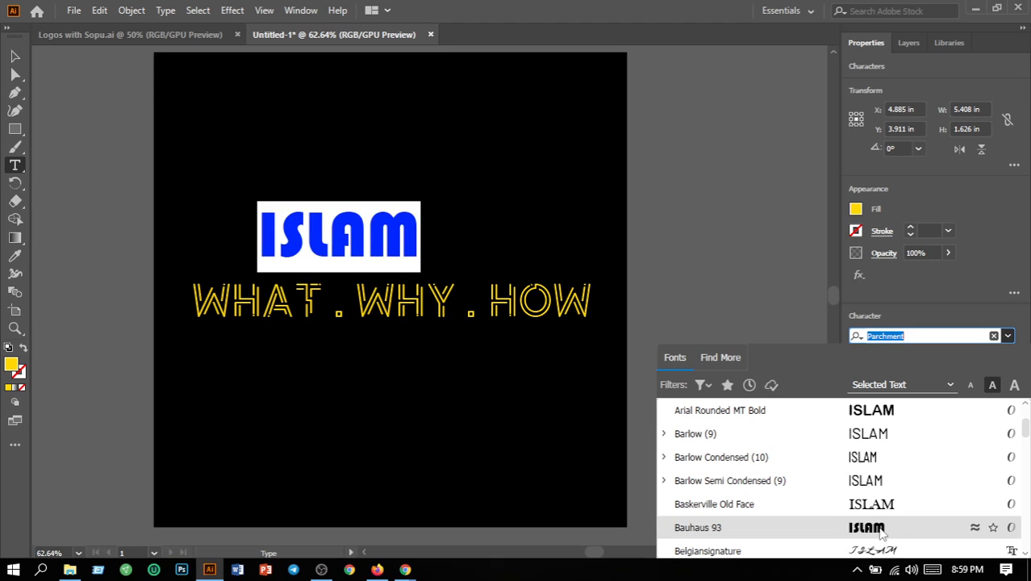
{"action": "scroll", "coordinate": [882, 532], "scroll_direction": "down", "scroll_amount": 1}
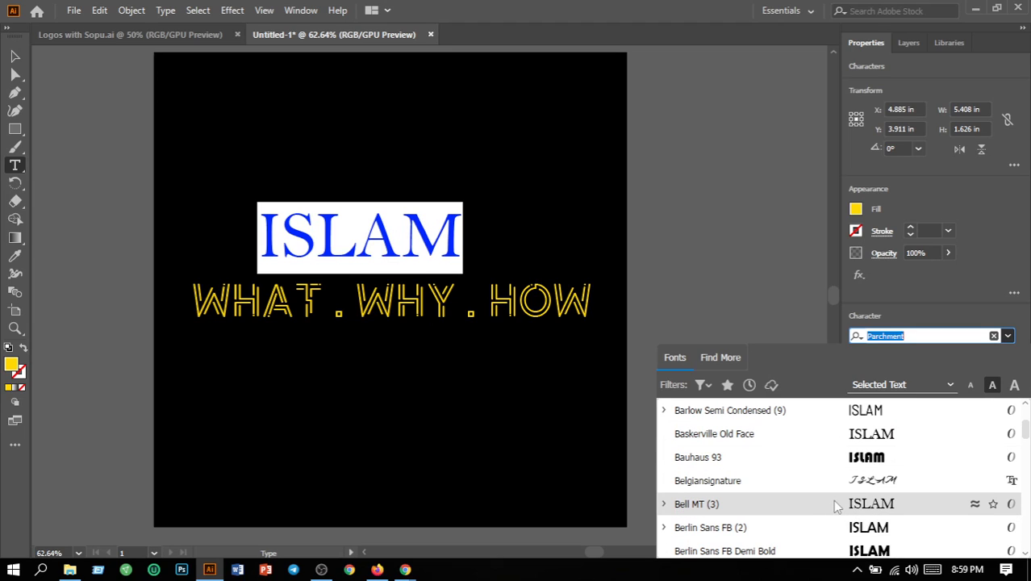
{"action": "scroll", "coordinate": [871, 506], "scroll_direction": "down", "scroll_amount": 3}
{"action": "scroll", "coordinate": [871, 506], "scroll_direction": "down", "scroll_amount": 2}
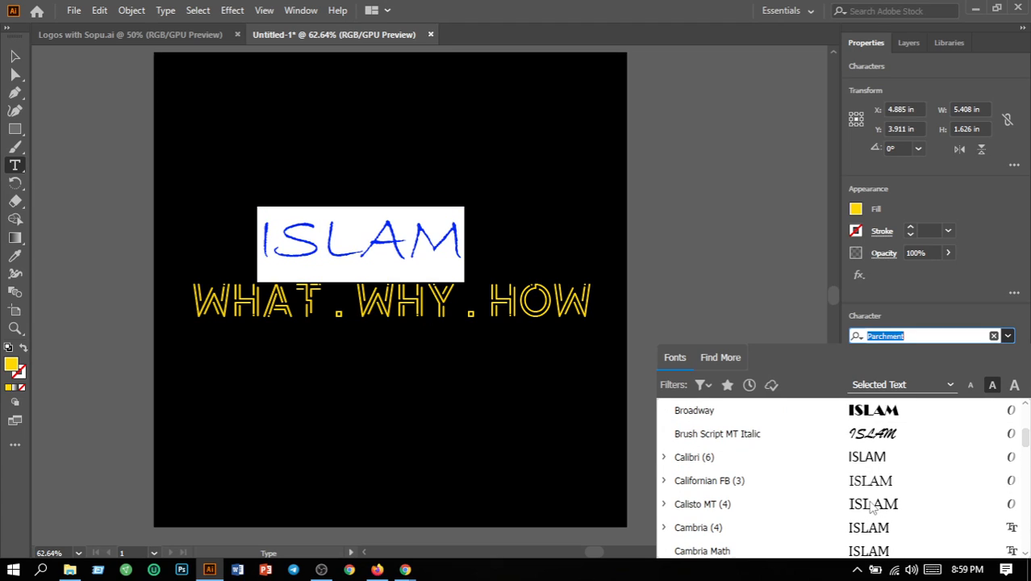
{"action": "scroll", "coordinate": [871, 507], "scroll_direction": "down", "scroll_amount": 3}
{"action": "scroll", "coordinate": [871, 507], "scroll_direction": "down", "scroll_amount": 3}
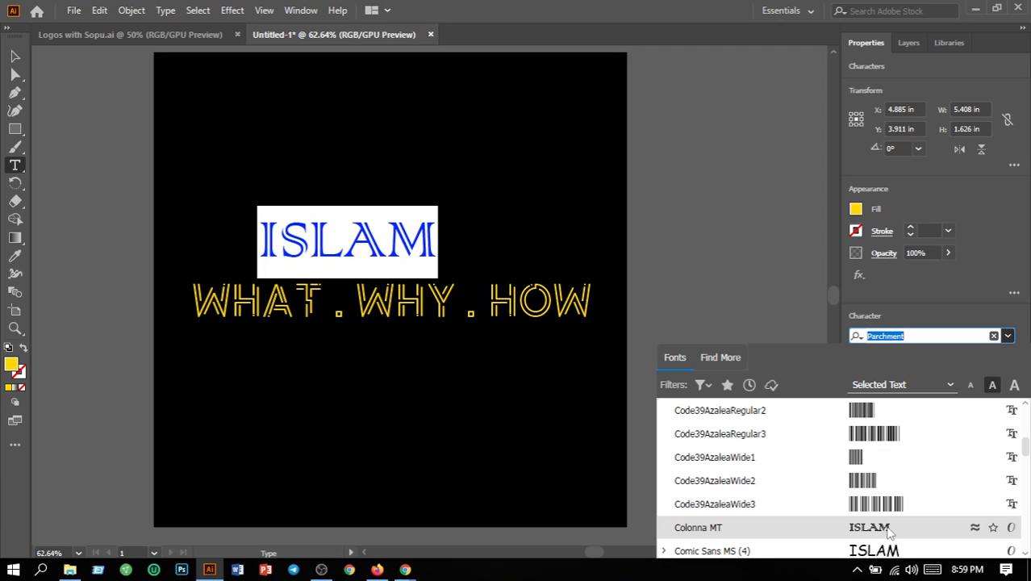
{"action": "left_click", "coordinate": [886, 527]}
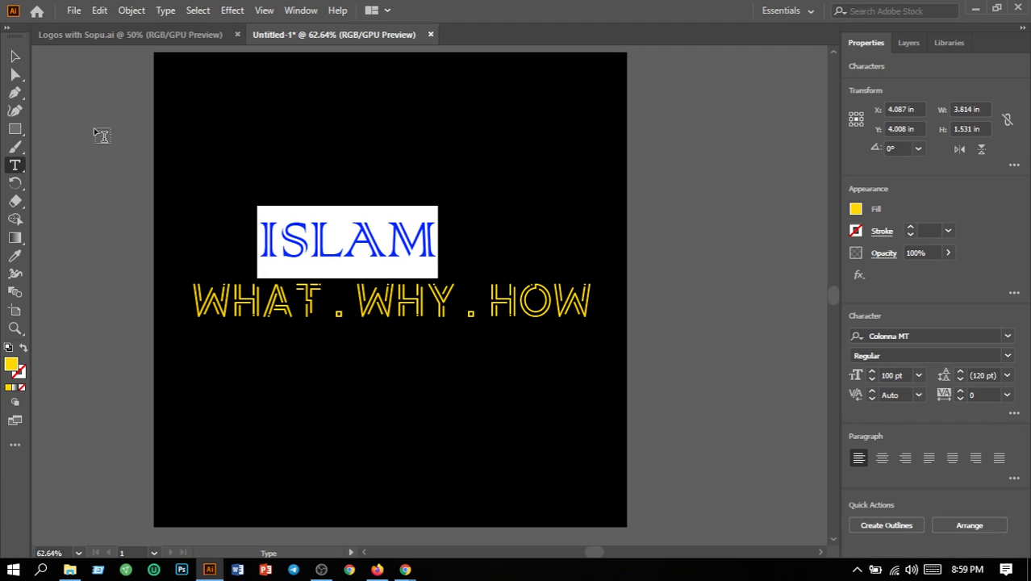
- Move the ISLAM text horizontally so that it sits roughly centred above the "WHAT . WHY . HOW" line
{"action": "left_click", "coordinate": [14, 58]}
{"action": "left_click", "coordinate": [400, 262]}
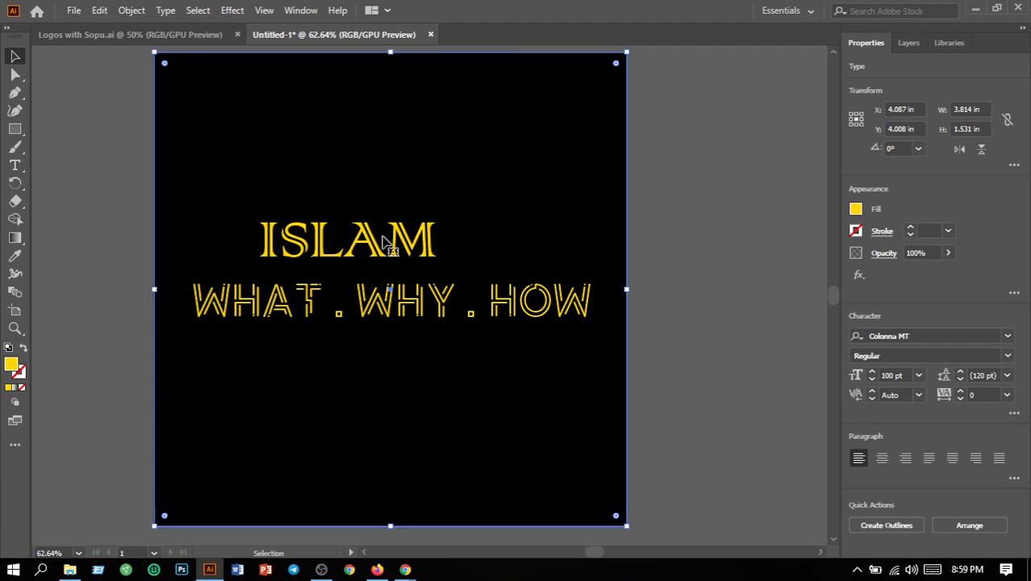
{"action": "left_click_drag", "start_coordinate": [399, 252], "coordinate": [438, 250]}
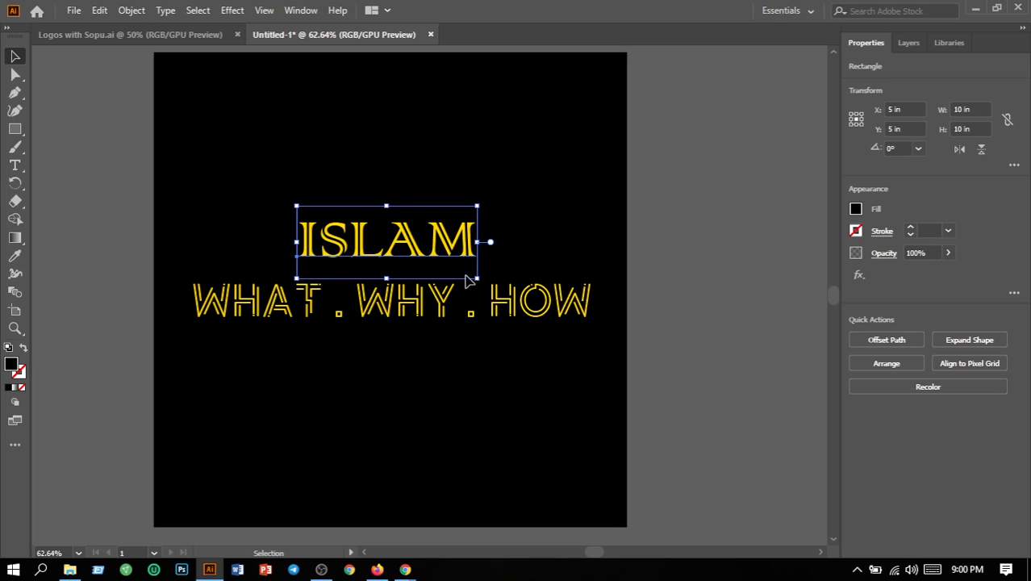
{"action": "left_click", "coordinate": [461, 341]}
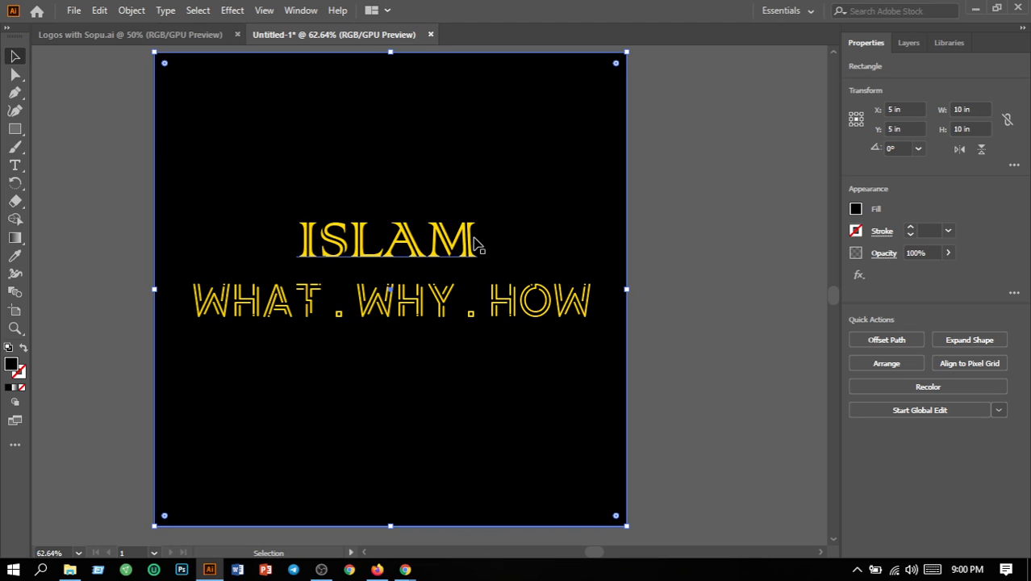
- Change the fill of the "WHAT . WHY . HOW" text to white
{"action": "left_click", "coordinate": [388, 300]}
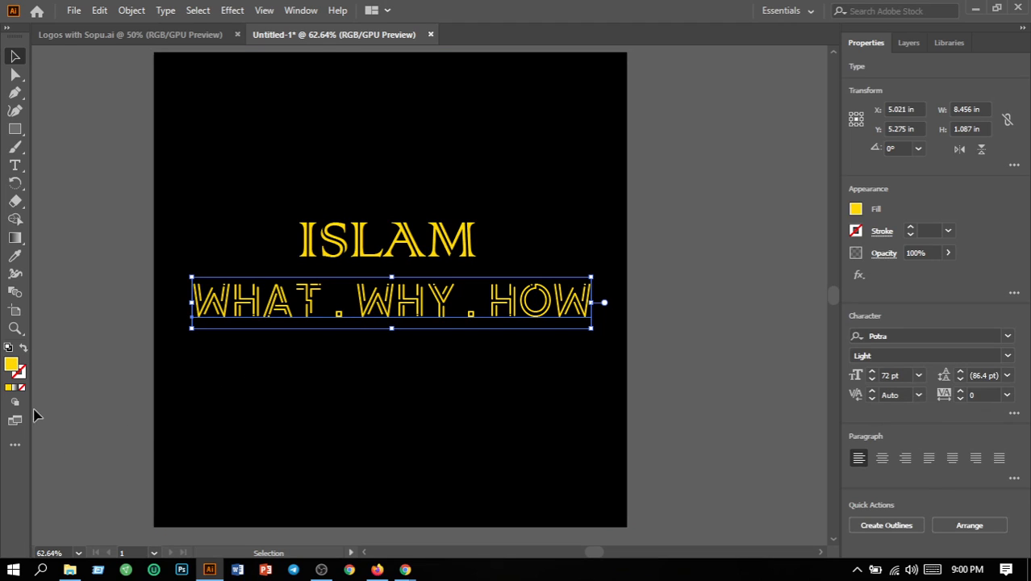
{"action": "double_click", "coordinate": [10, 367]}
{"action": "left_click", "coordinate": [320, 182]}
{"action": "left_click_drag", "start_coordinate": [320, 182], "coordinate": [320, 169]}
{"action": "left_click", "coordinate": [676, 184]}
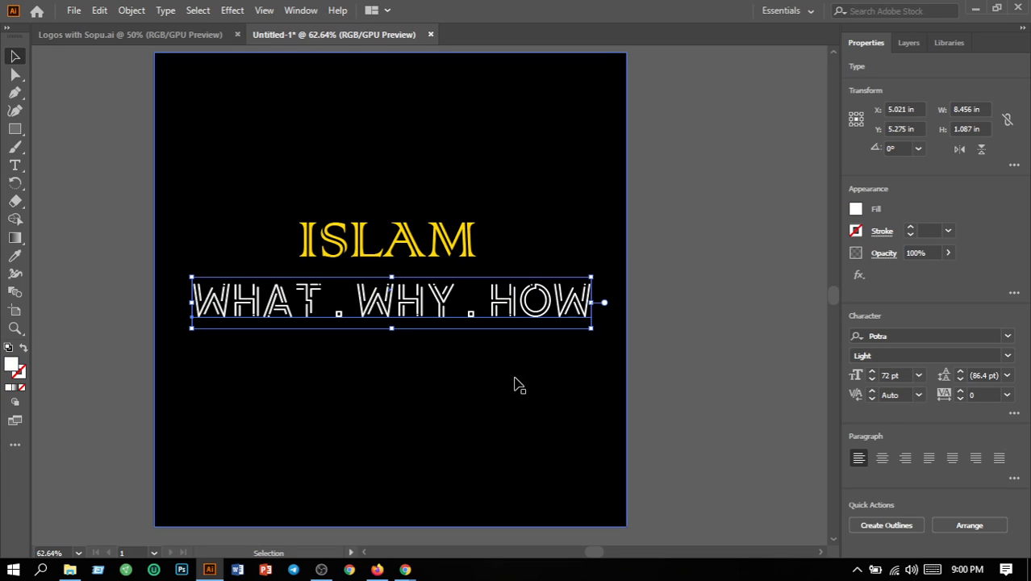
{"action": "left_click", "coordinate": [473, 368]}
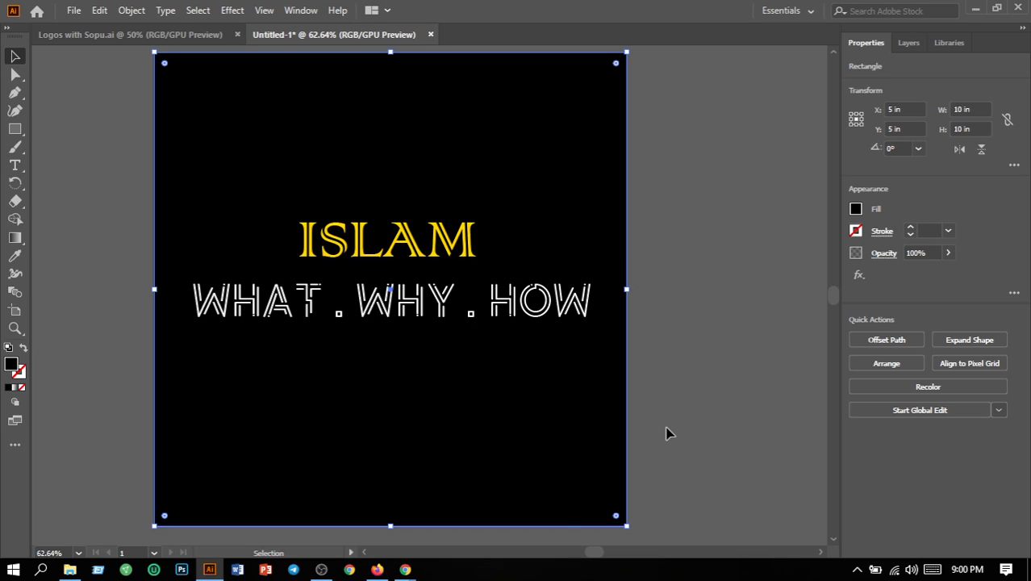
{"action": "left_click", "coordinate": [321, 570]}
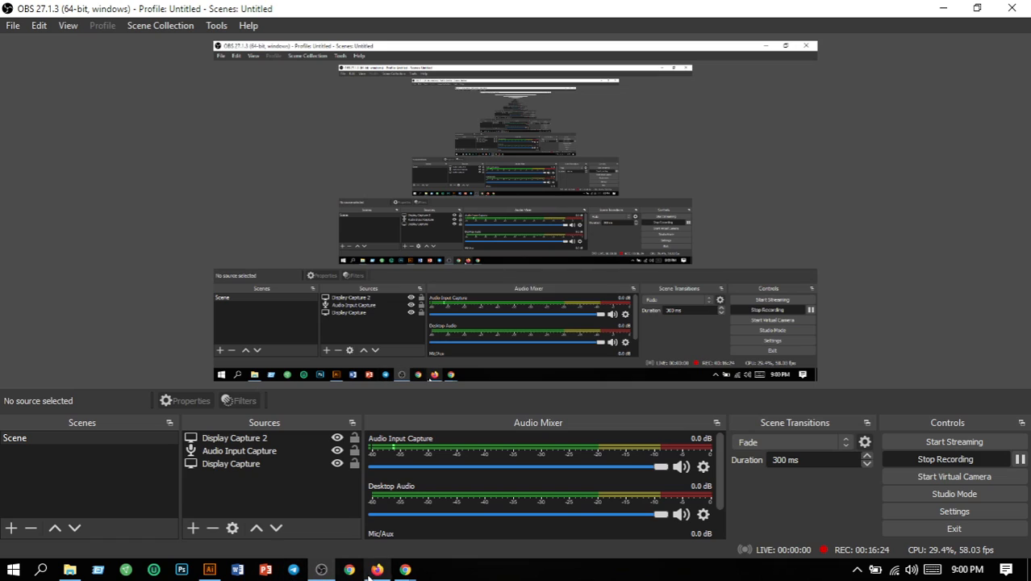
{"action": "left_click", "coordinate": [209, 569]}
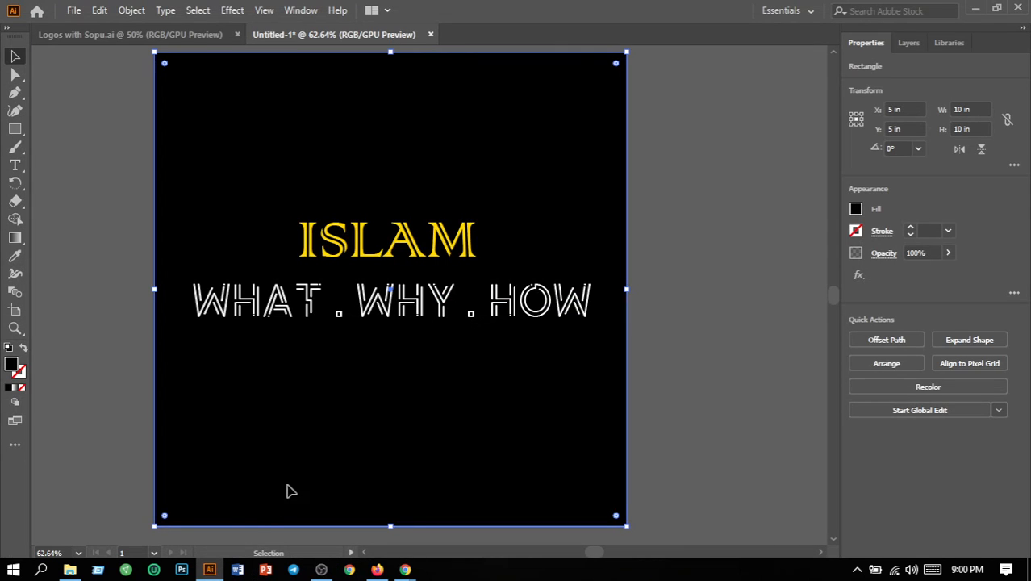
{"action": "scroll", "coordinate": [518, 456], "scroll_direction": "up", "scroll_amount": 2}
{"action": "scroll", "coordinate": [517, 460], "scroll_direction": "down", "scroll_amount": 1}
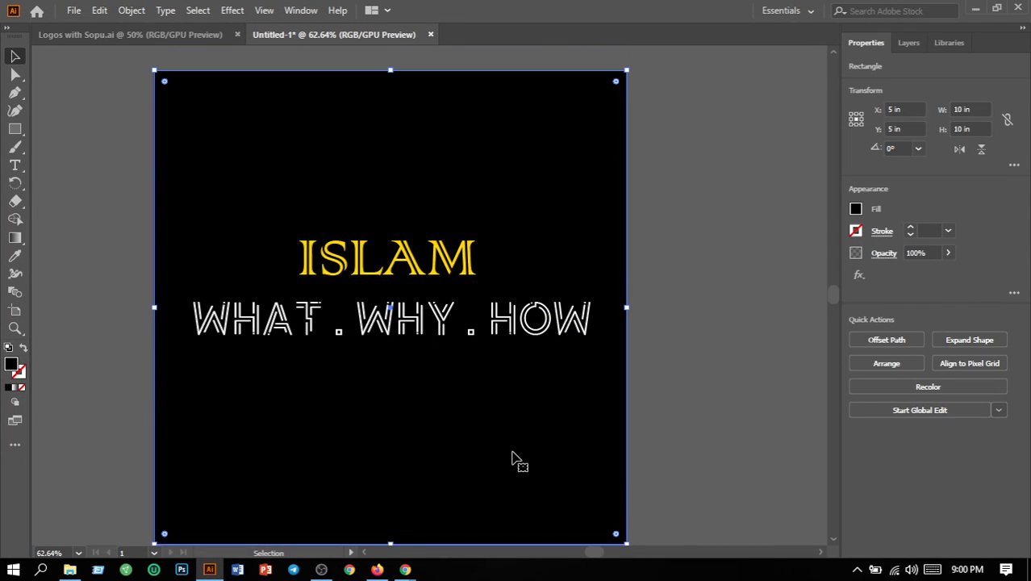